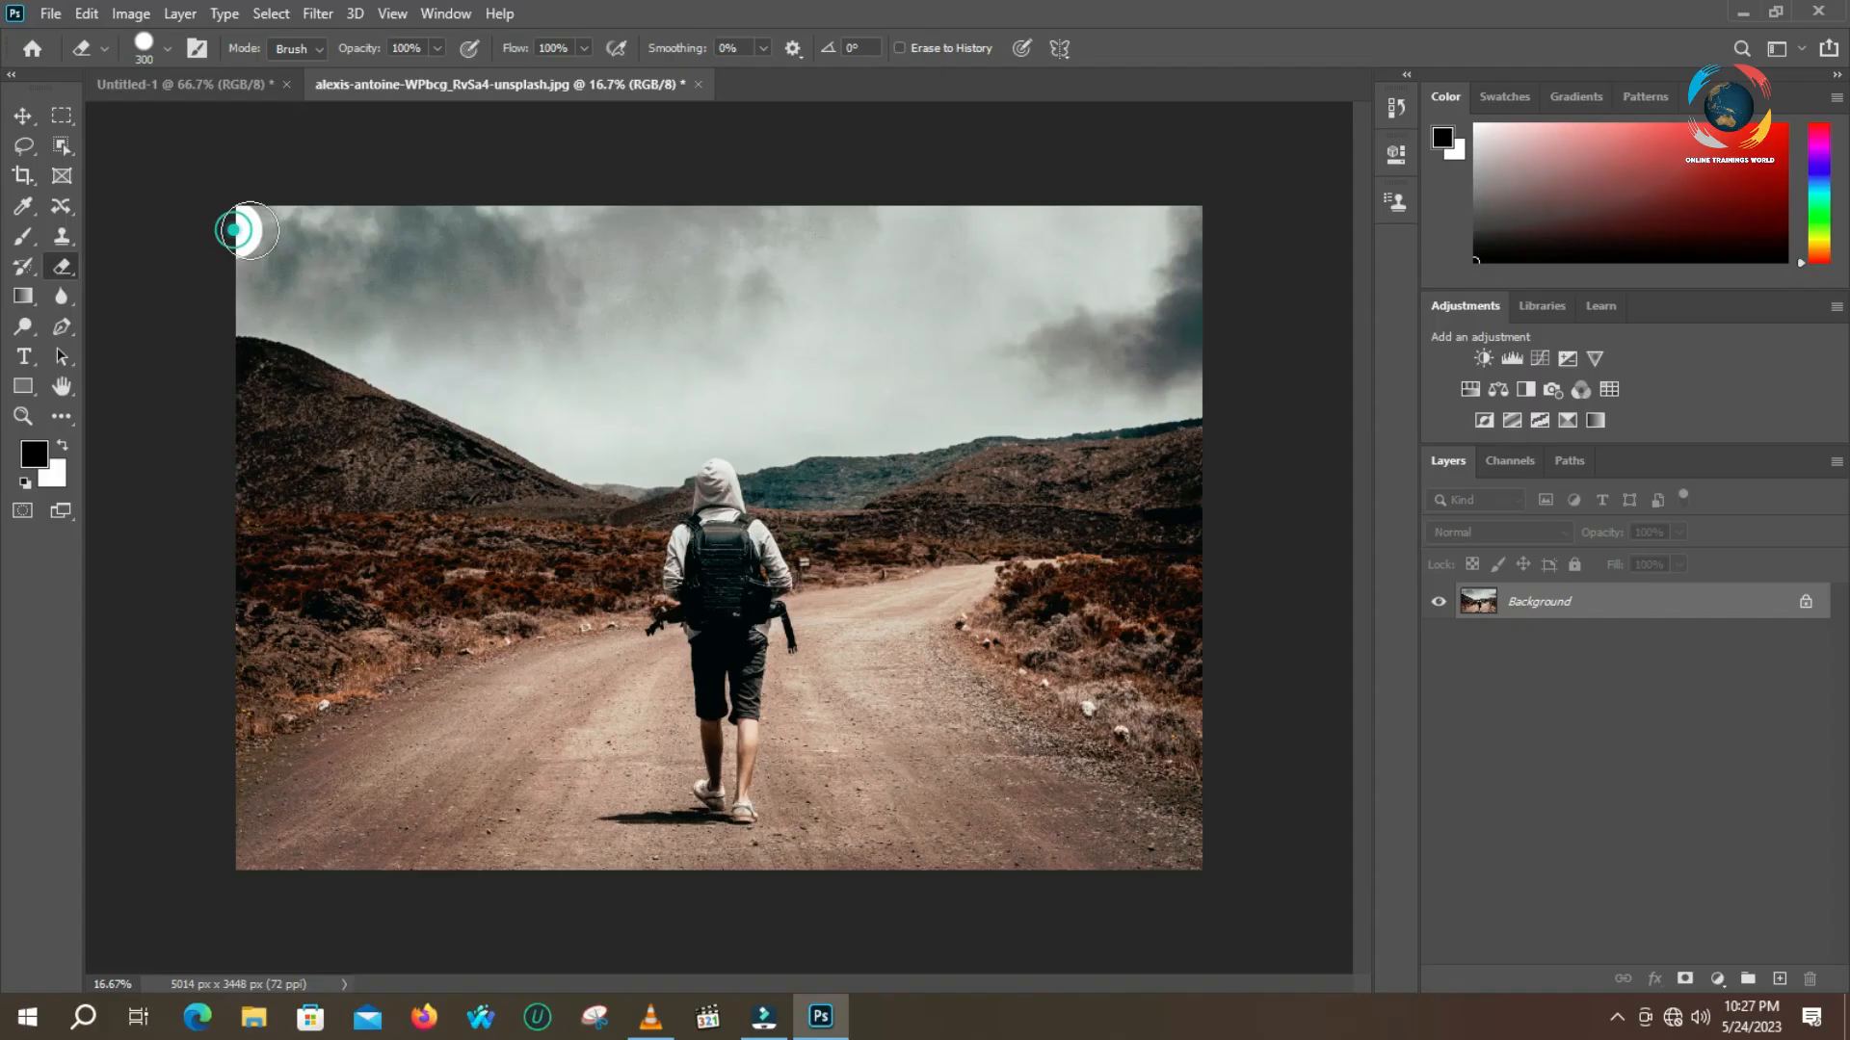
Erase broad back-and-forth strokes across the sky with the 300 px Eraser tool
mouse_move(235, 227)
mouse_down()
mouse_move(1074, 222)
mouse_move(1194, 252)
mouse_move(399, 245)
mouse_move(315, 262)
mouse_move(253, 320)
mouse_move(265, 339)
mouse_move(590, 311)
mouse_move(889, 329)
mouse_move(1128, 371)
mouse_move(1182, 396)
mouse_move(1179, 419)
mouse_move(558, 438)
mouse_move(322, 424)
mouse_move(391, 366)
mouse_move(1118, 390)
mouse_up()
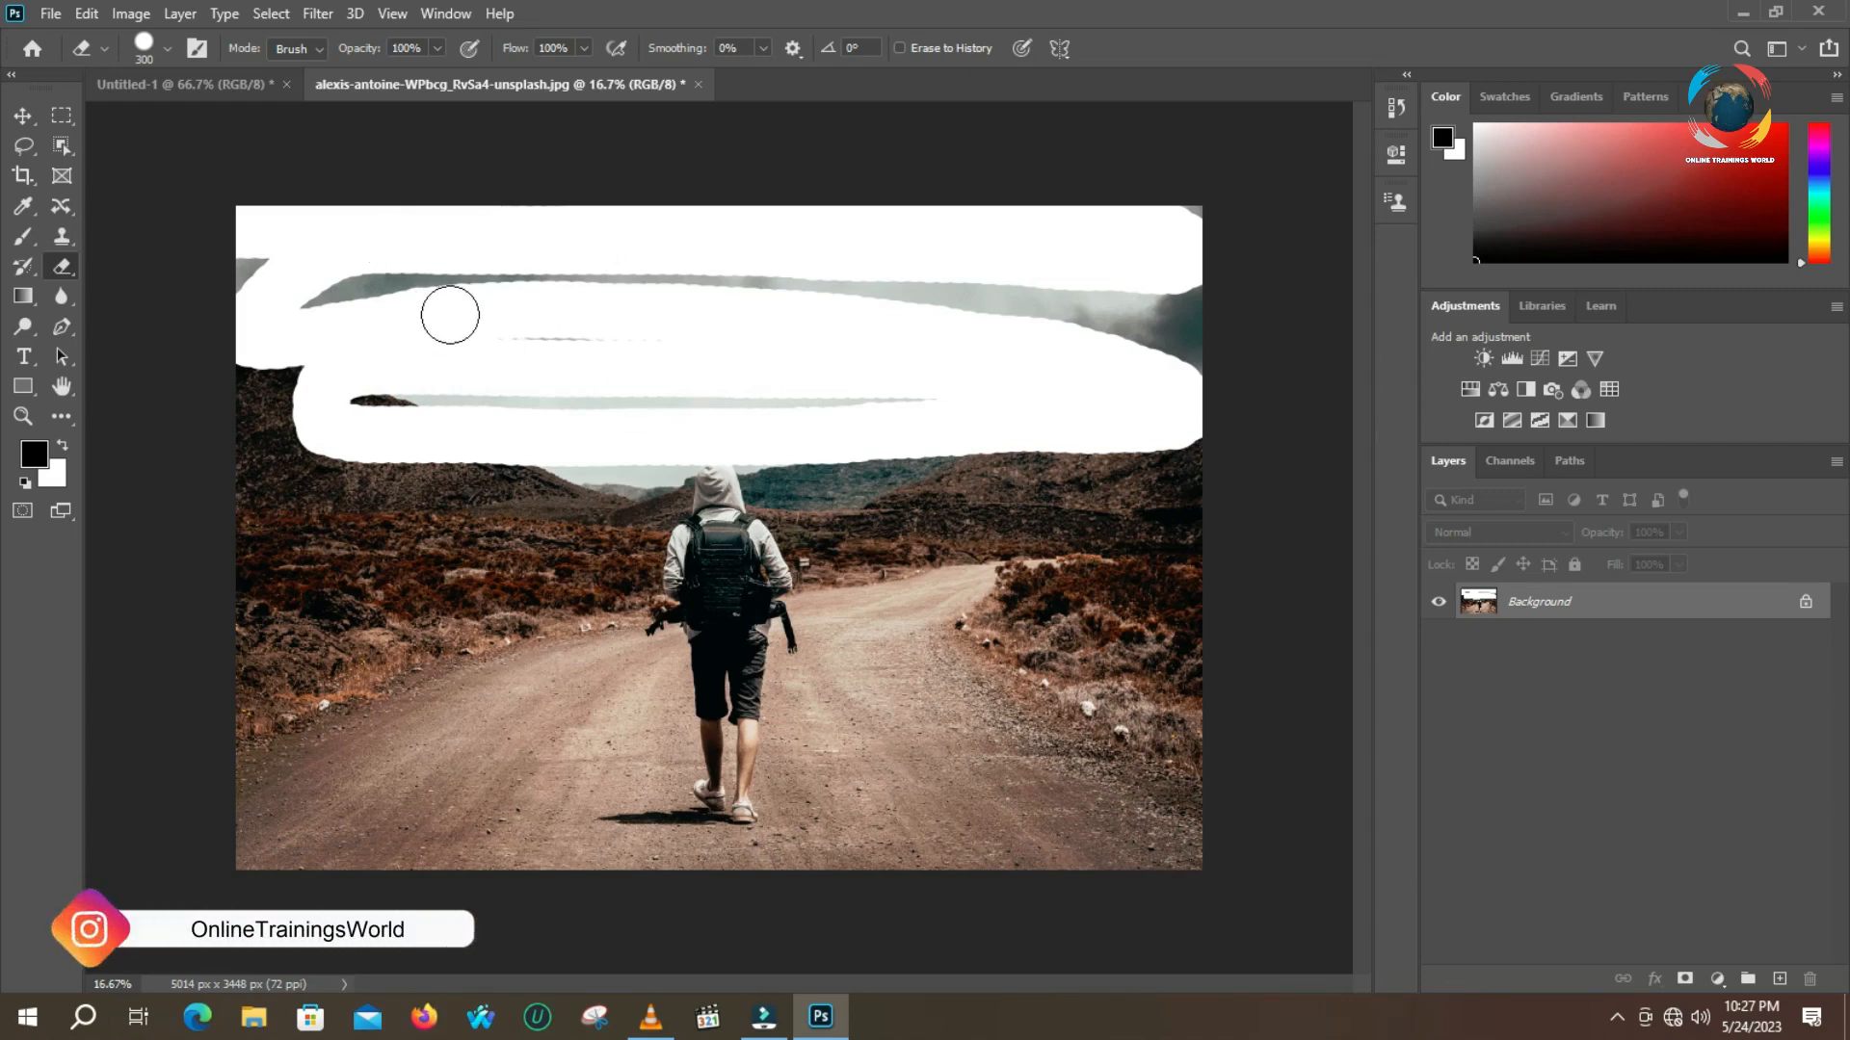
Switch to the Background Eraser tool and undo the eraser strokes on the sky
click(62, 265)
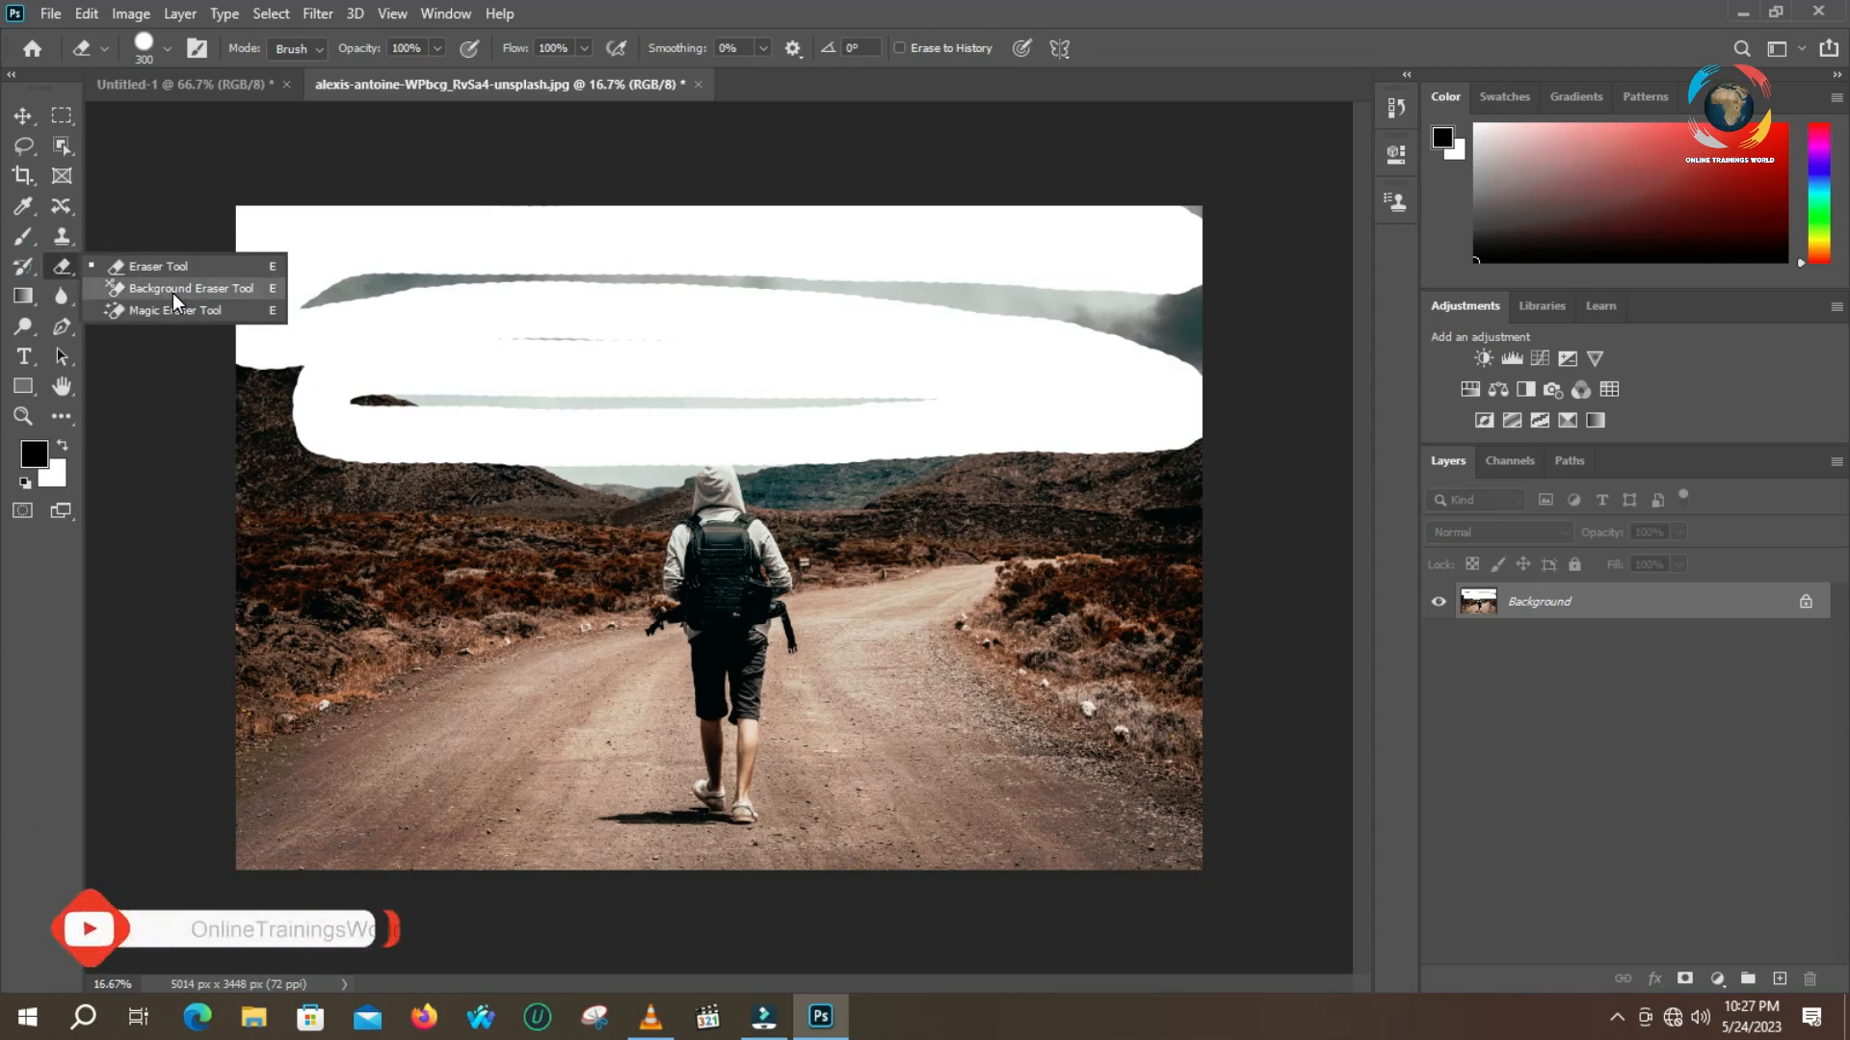
click(172, 291)
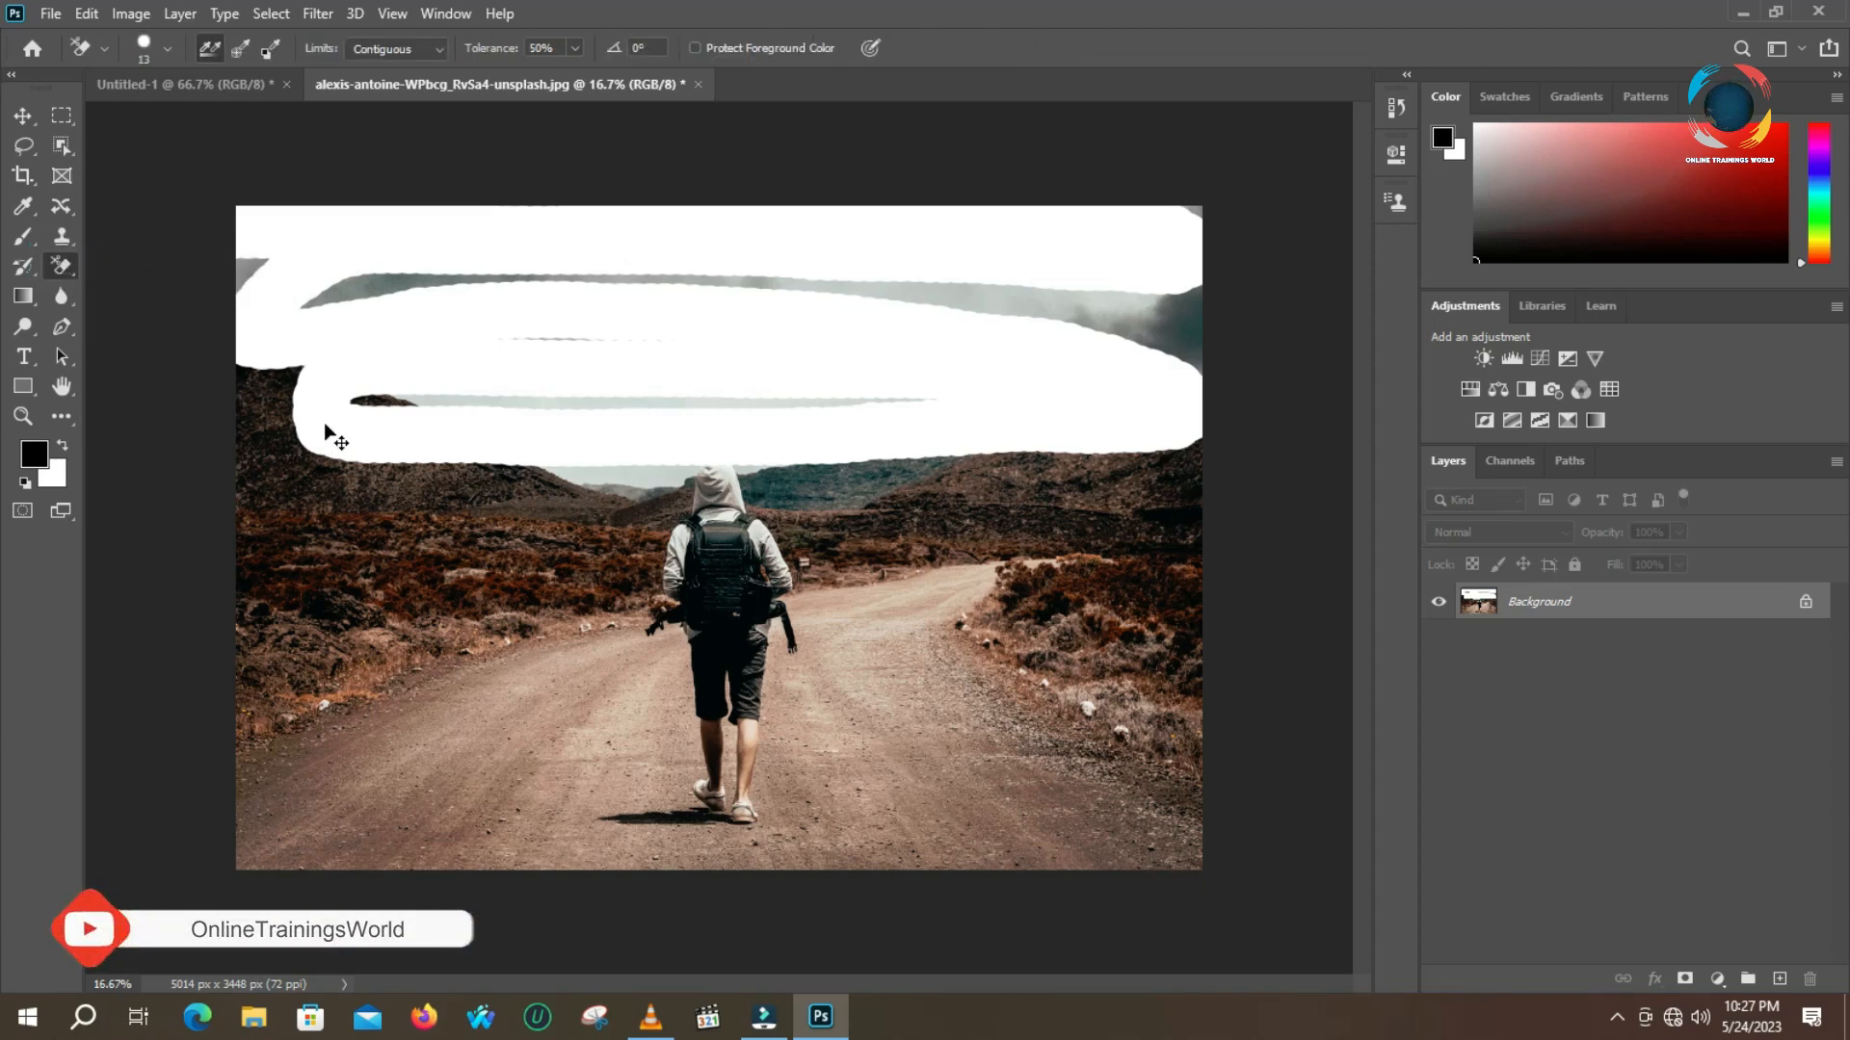
key(ctrl+z)
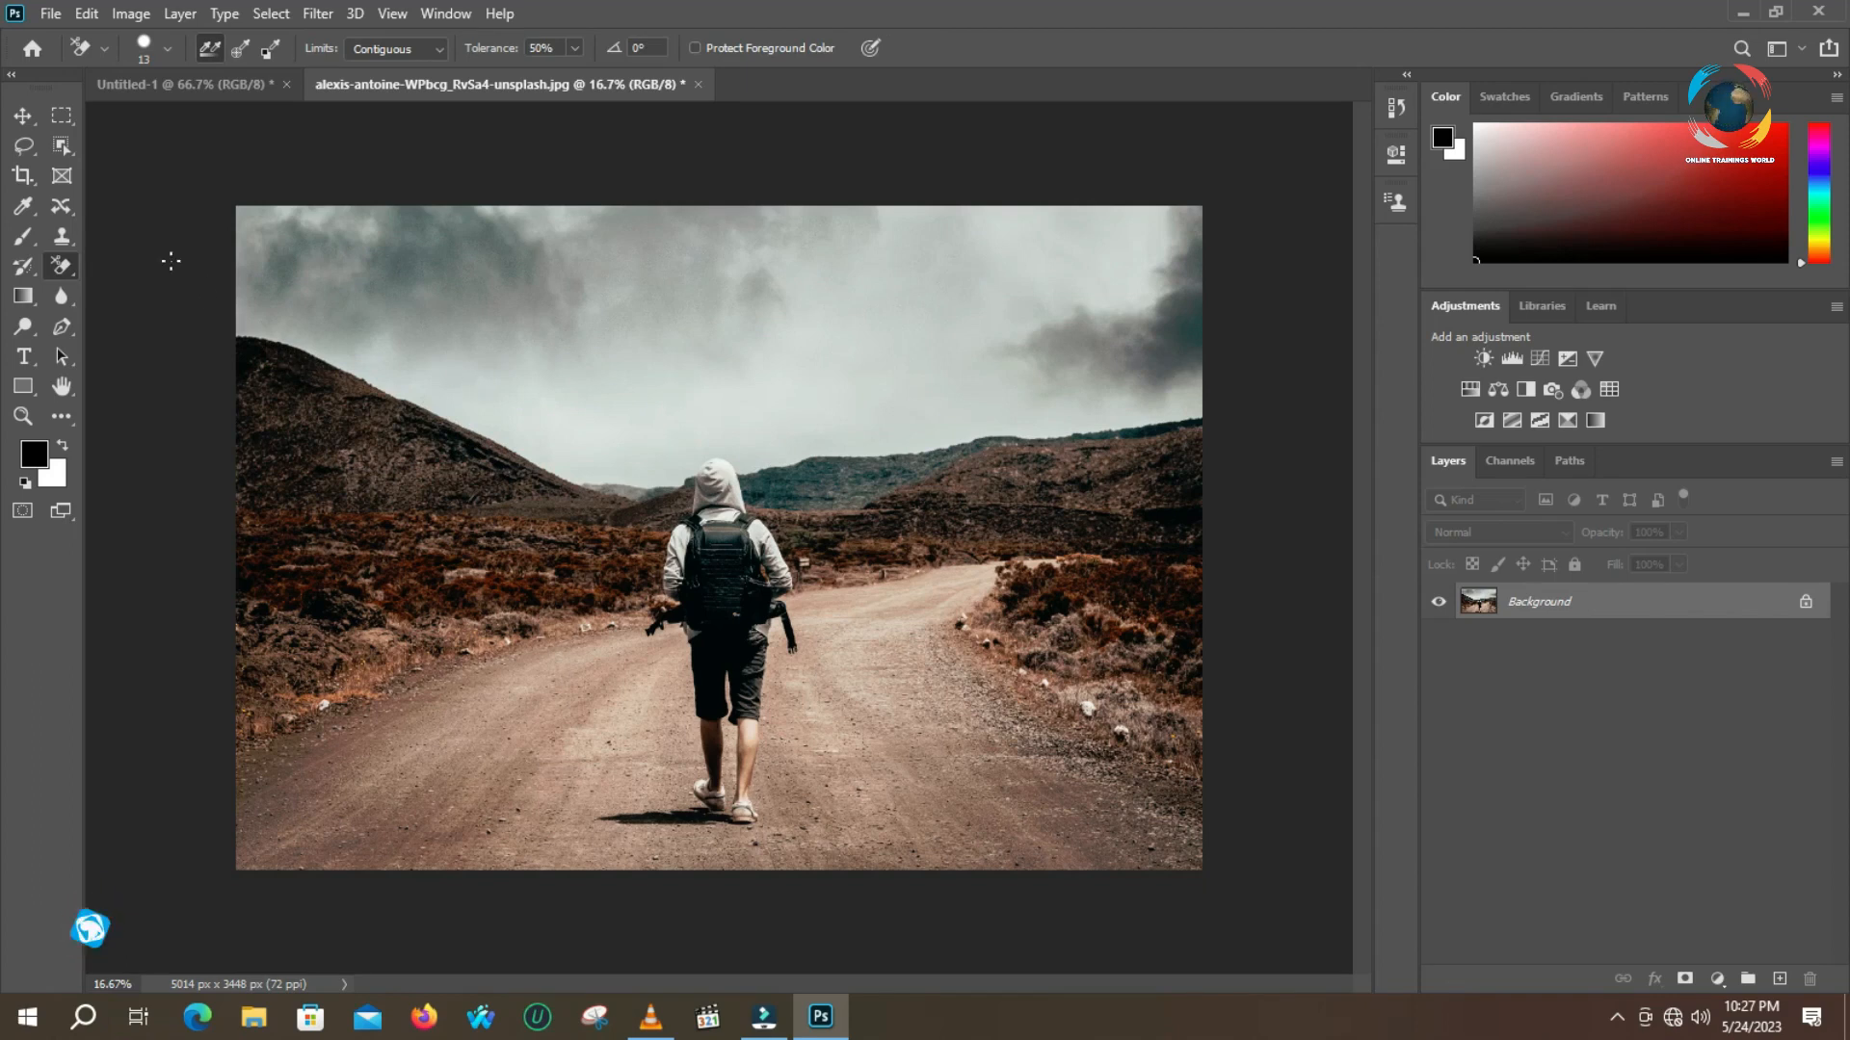
Set the Background Eraser size to 200 px and erase a strip along the upper edge of the sky
click(168, 48)
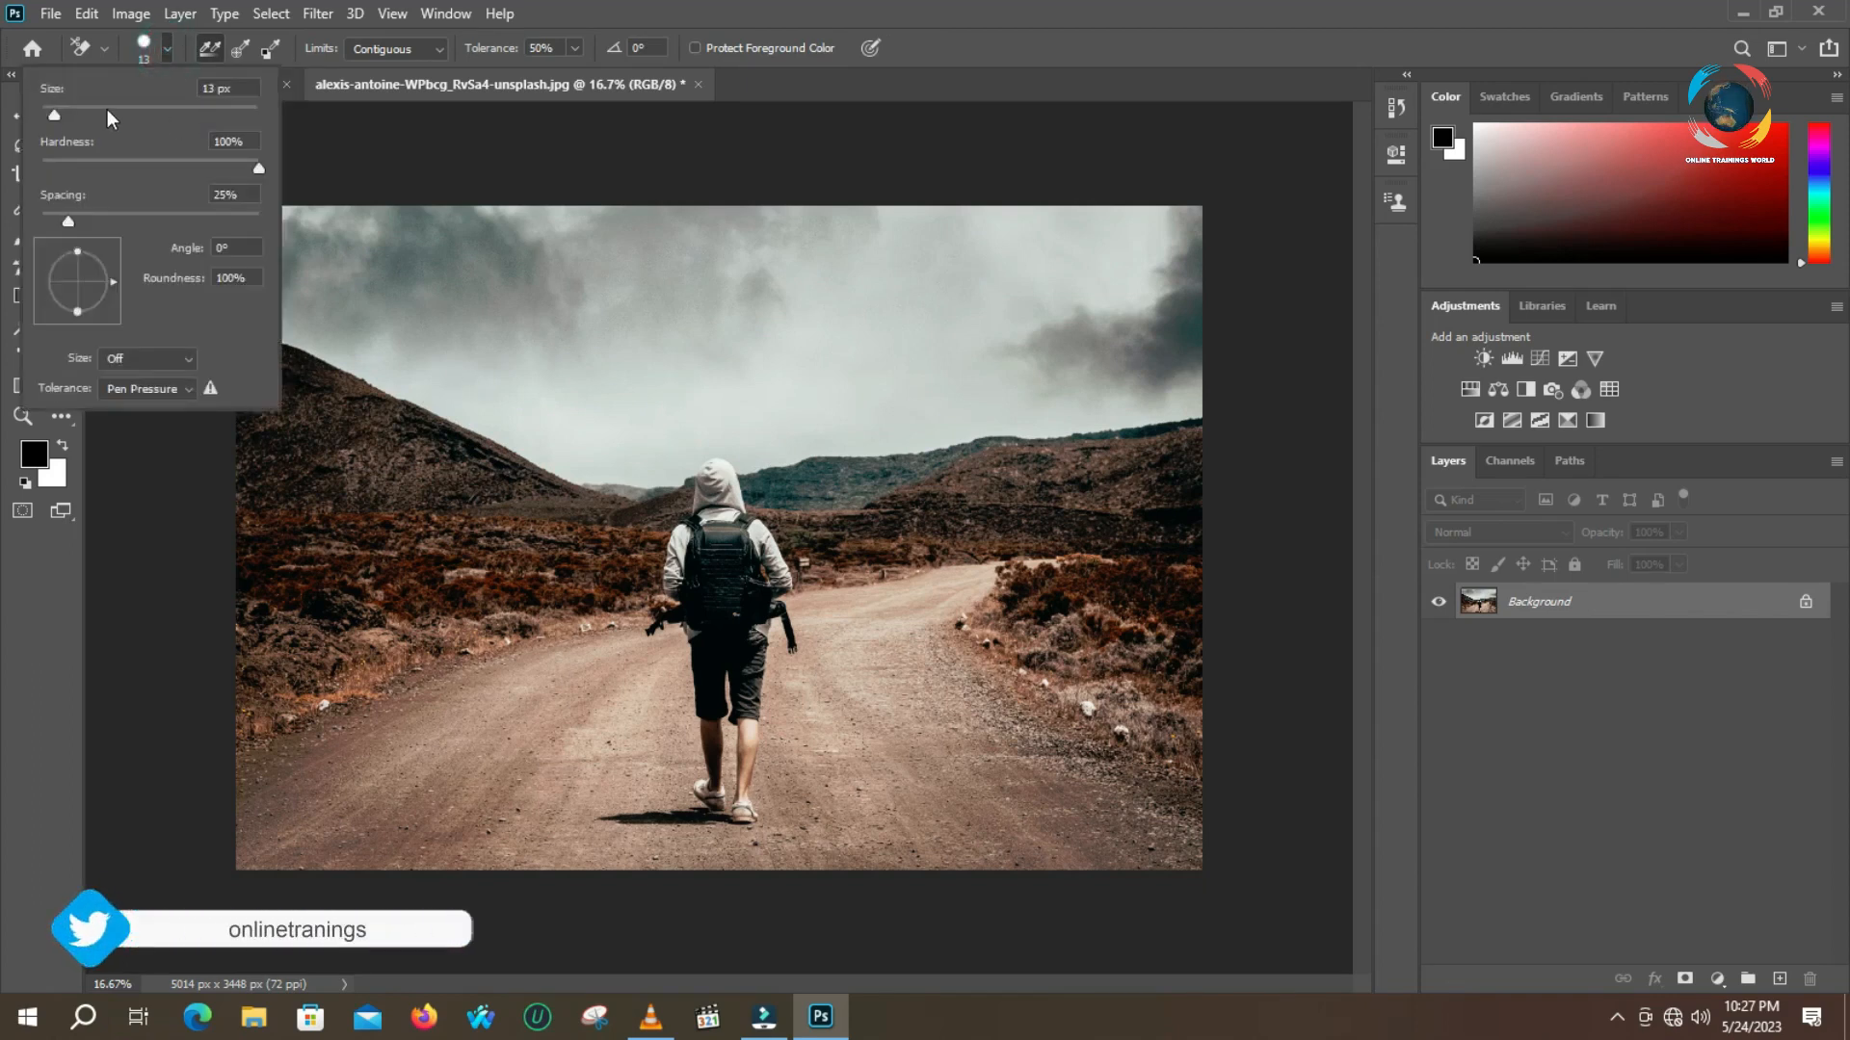
click(207, 88)
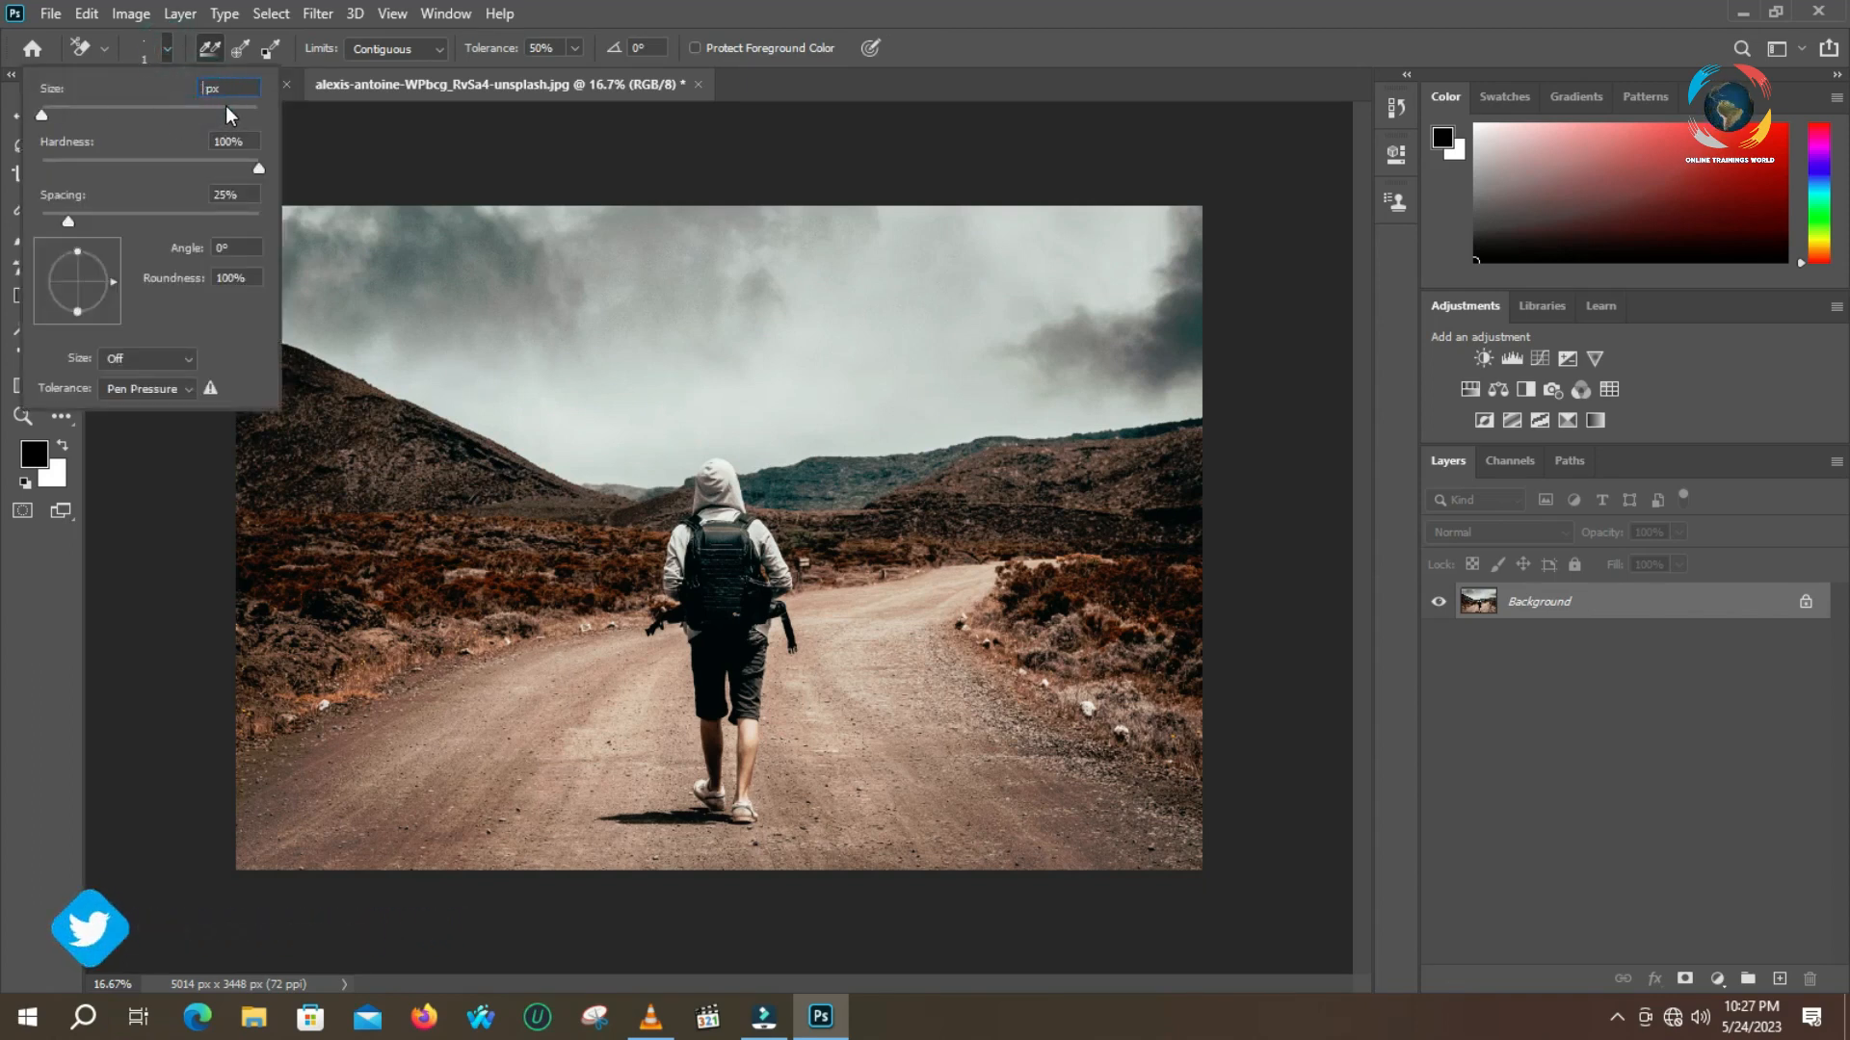
text(200)
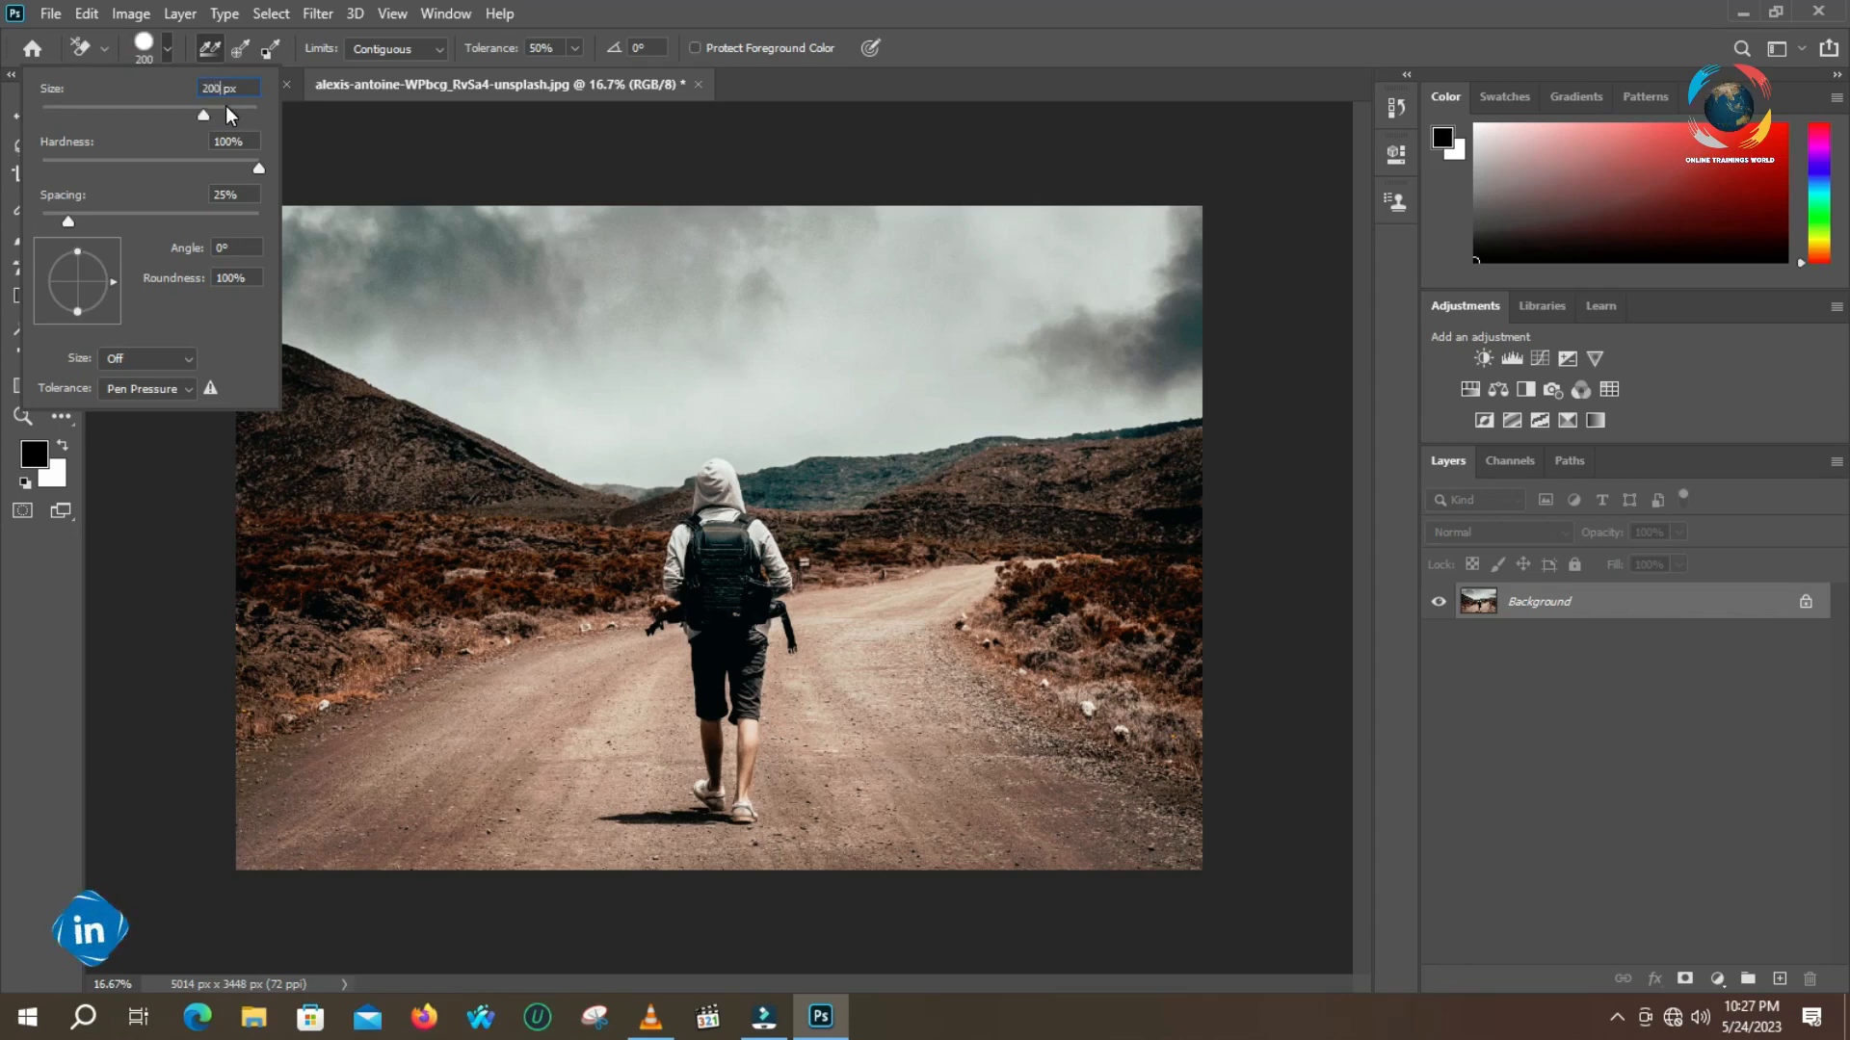
key(Return)
click(293, 122)
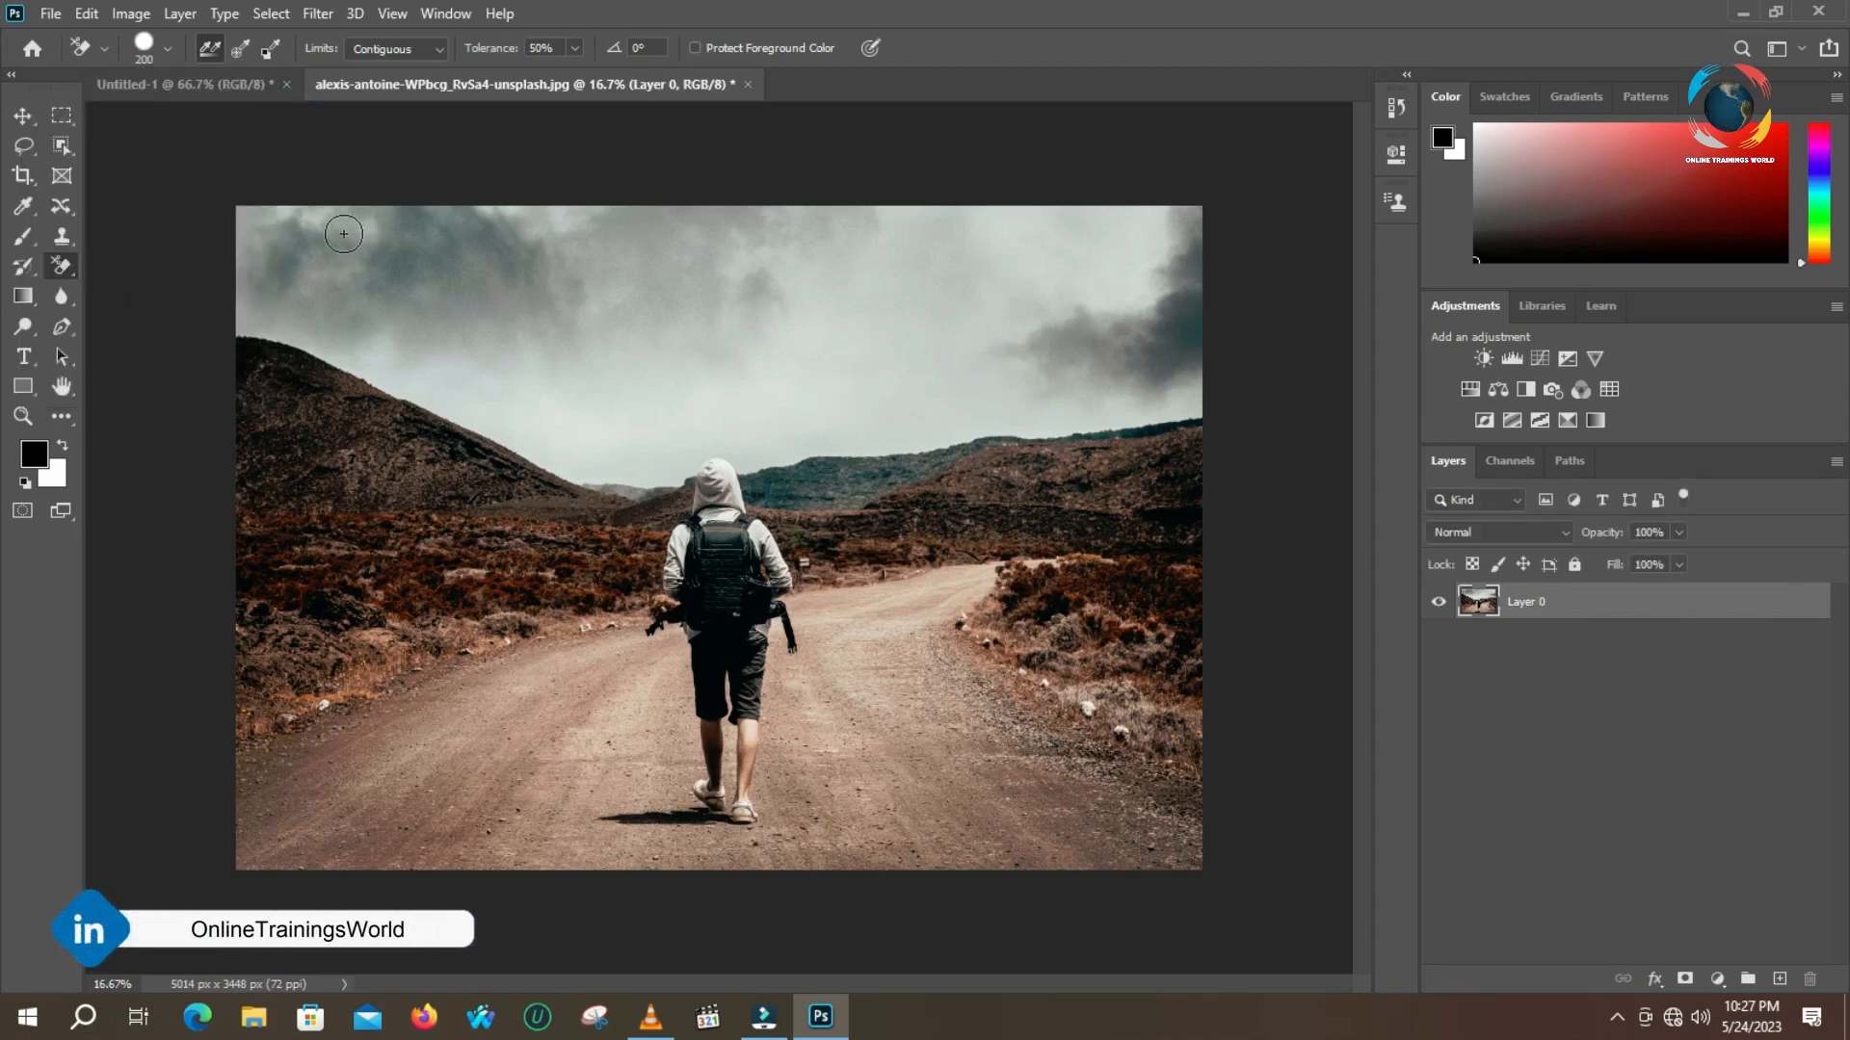
mouse_move(252, 221)
mouse_down()
mouse_move(1091, 219)
mouse_move(1192, 236)
mouse_move(293, 252)
mouse_up()
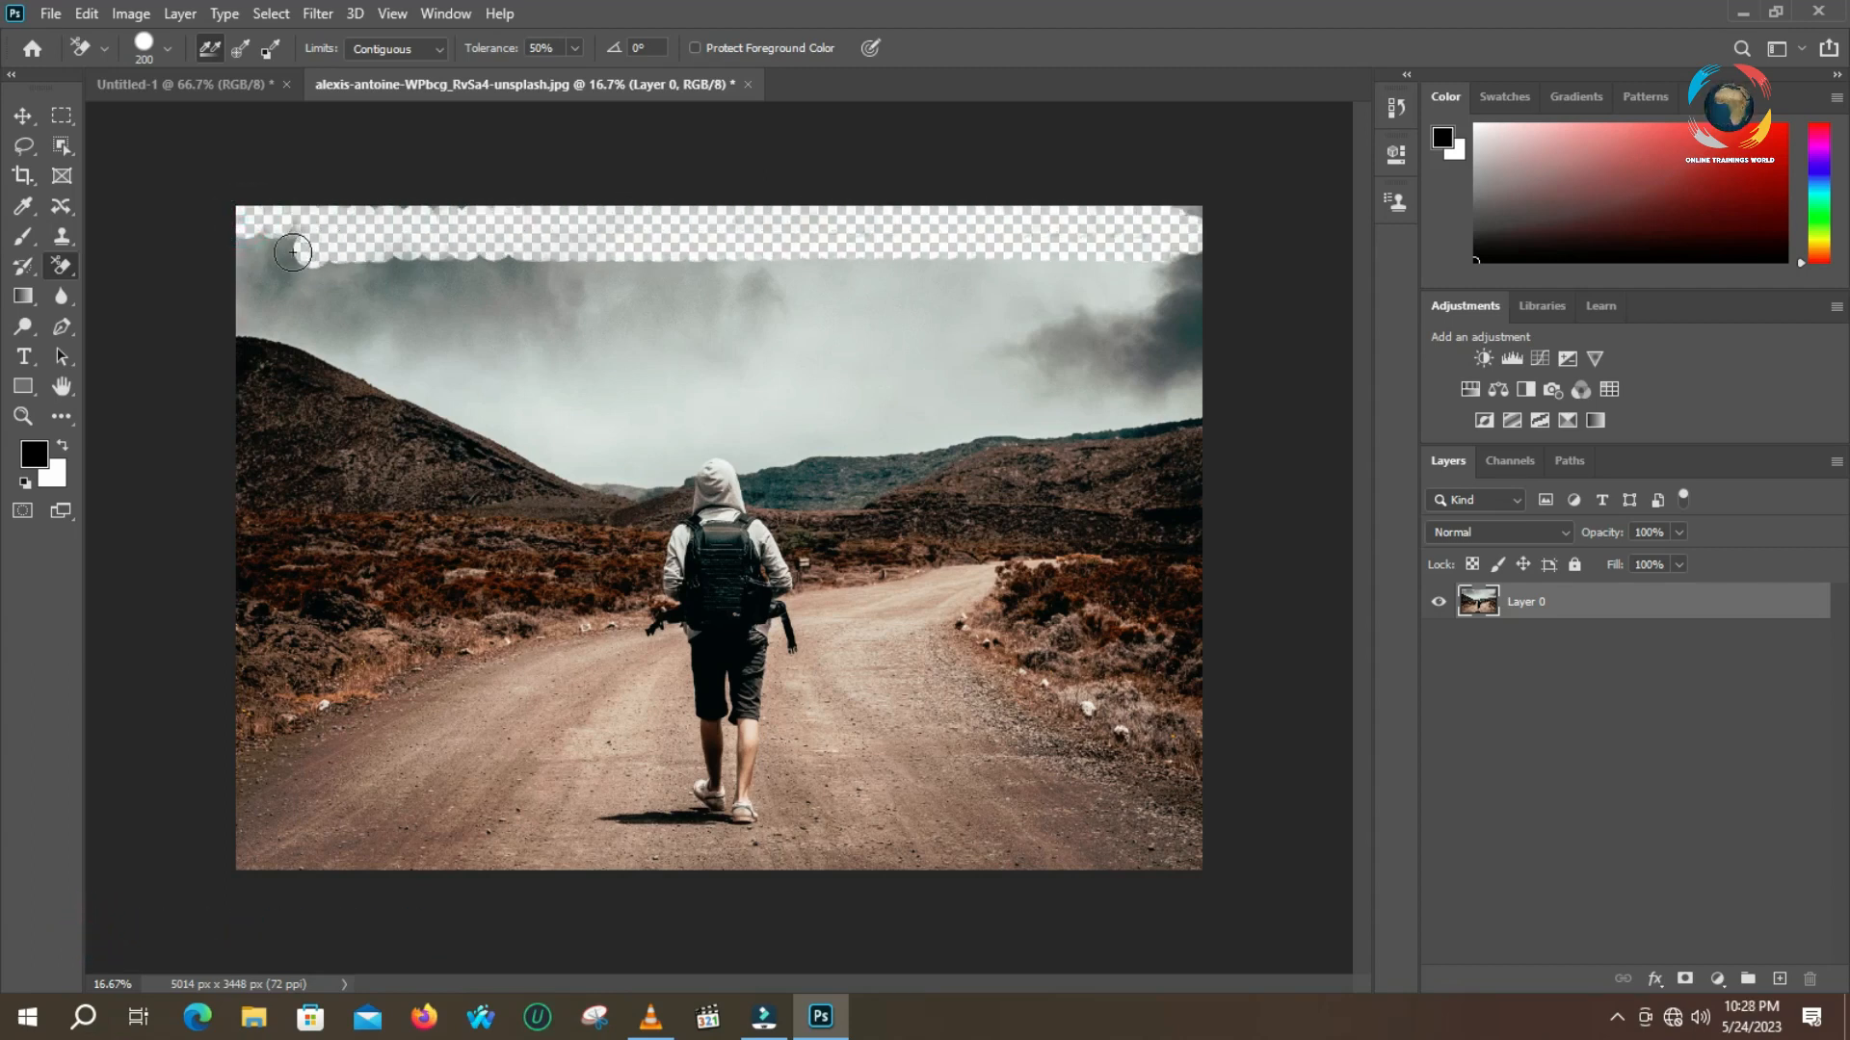
Set the eraser size to 300 px and erase more sky below the cleared strip and above the left hill
click(160, 50)
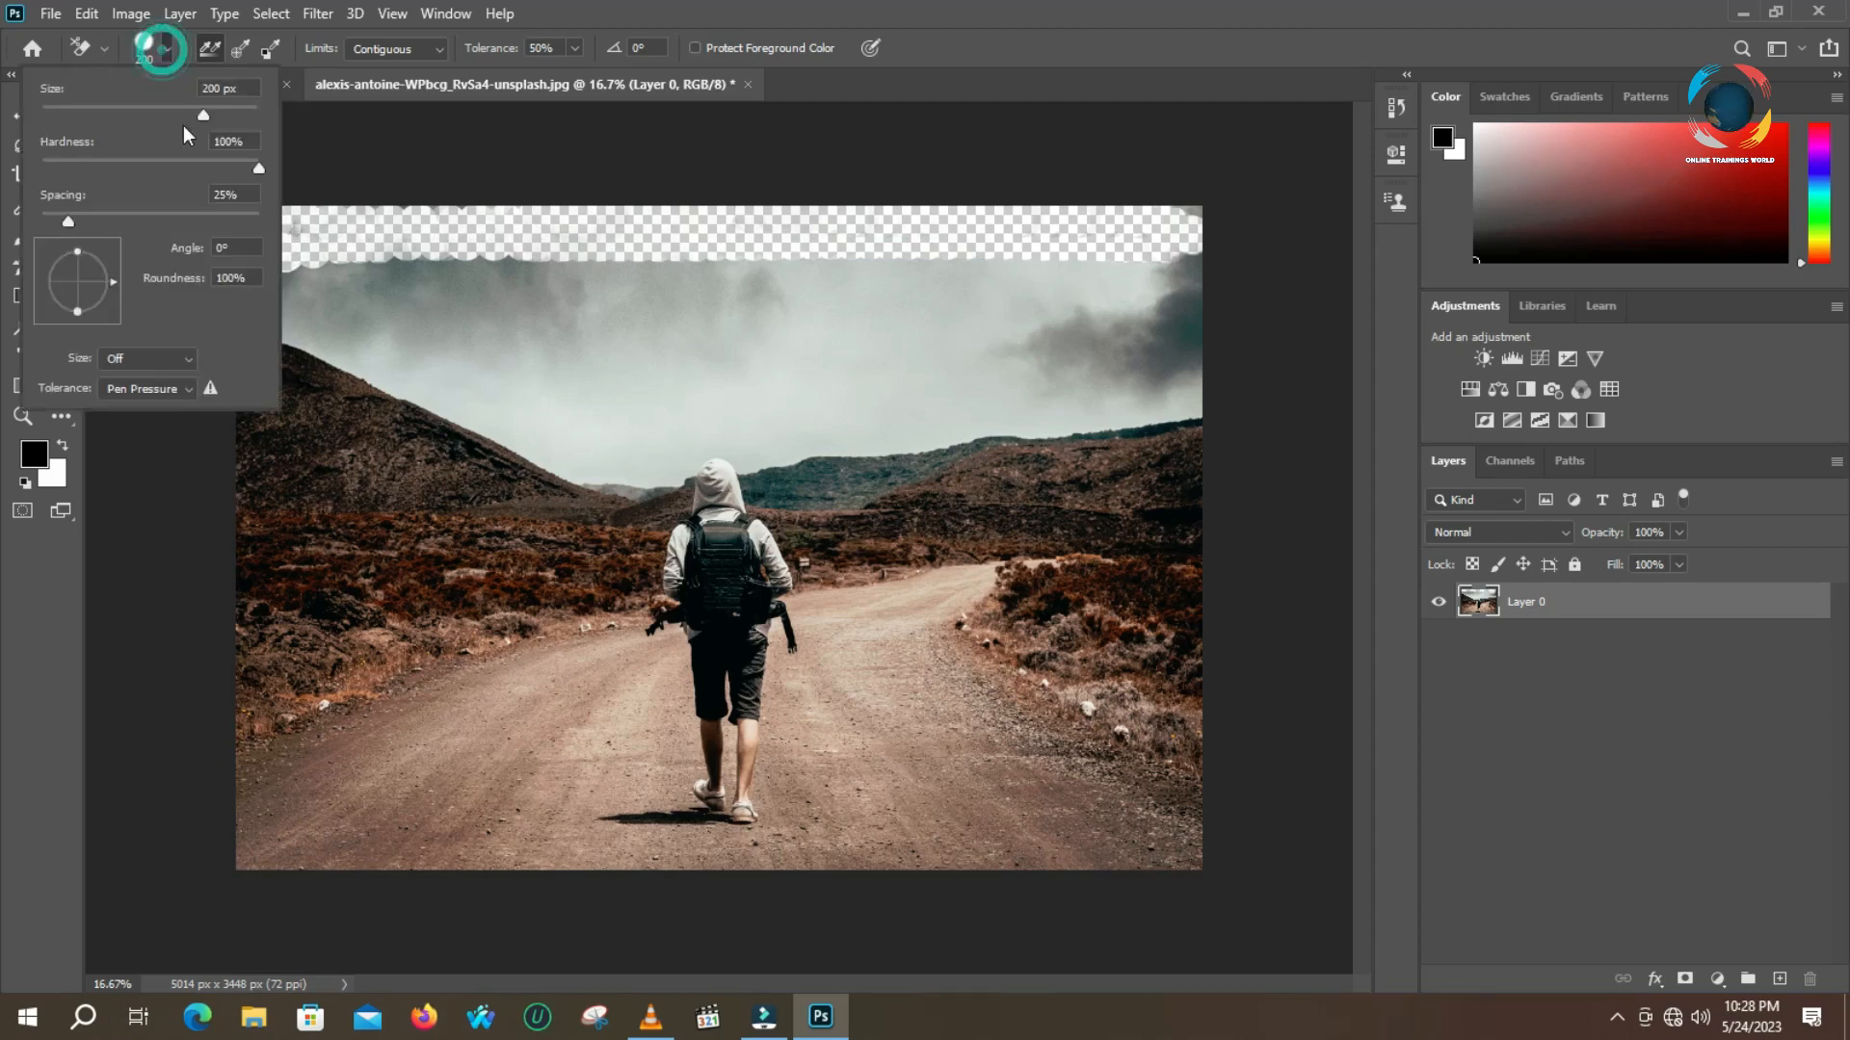
click(207, 87)
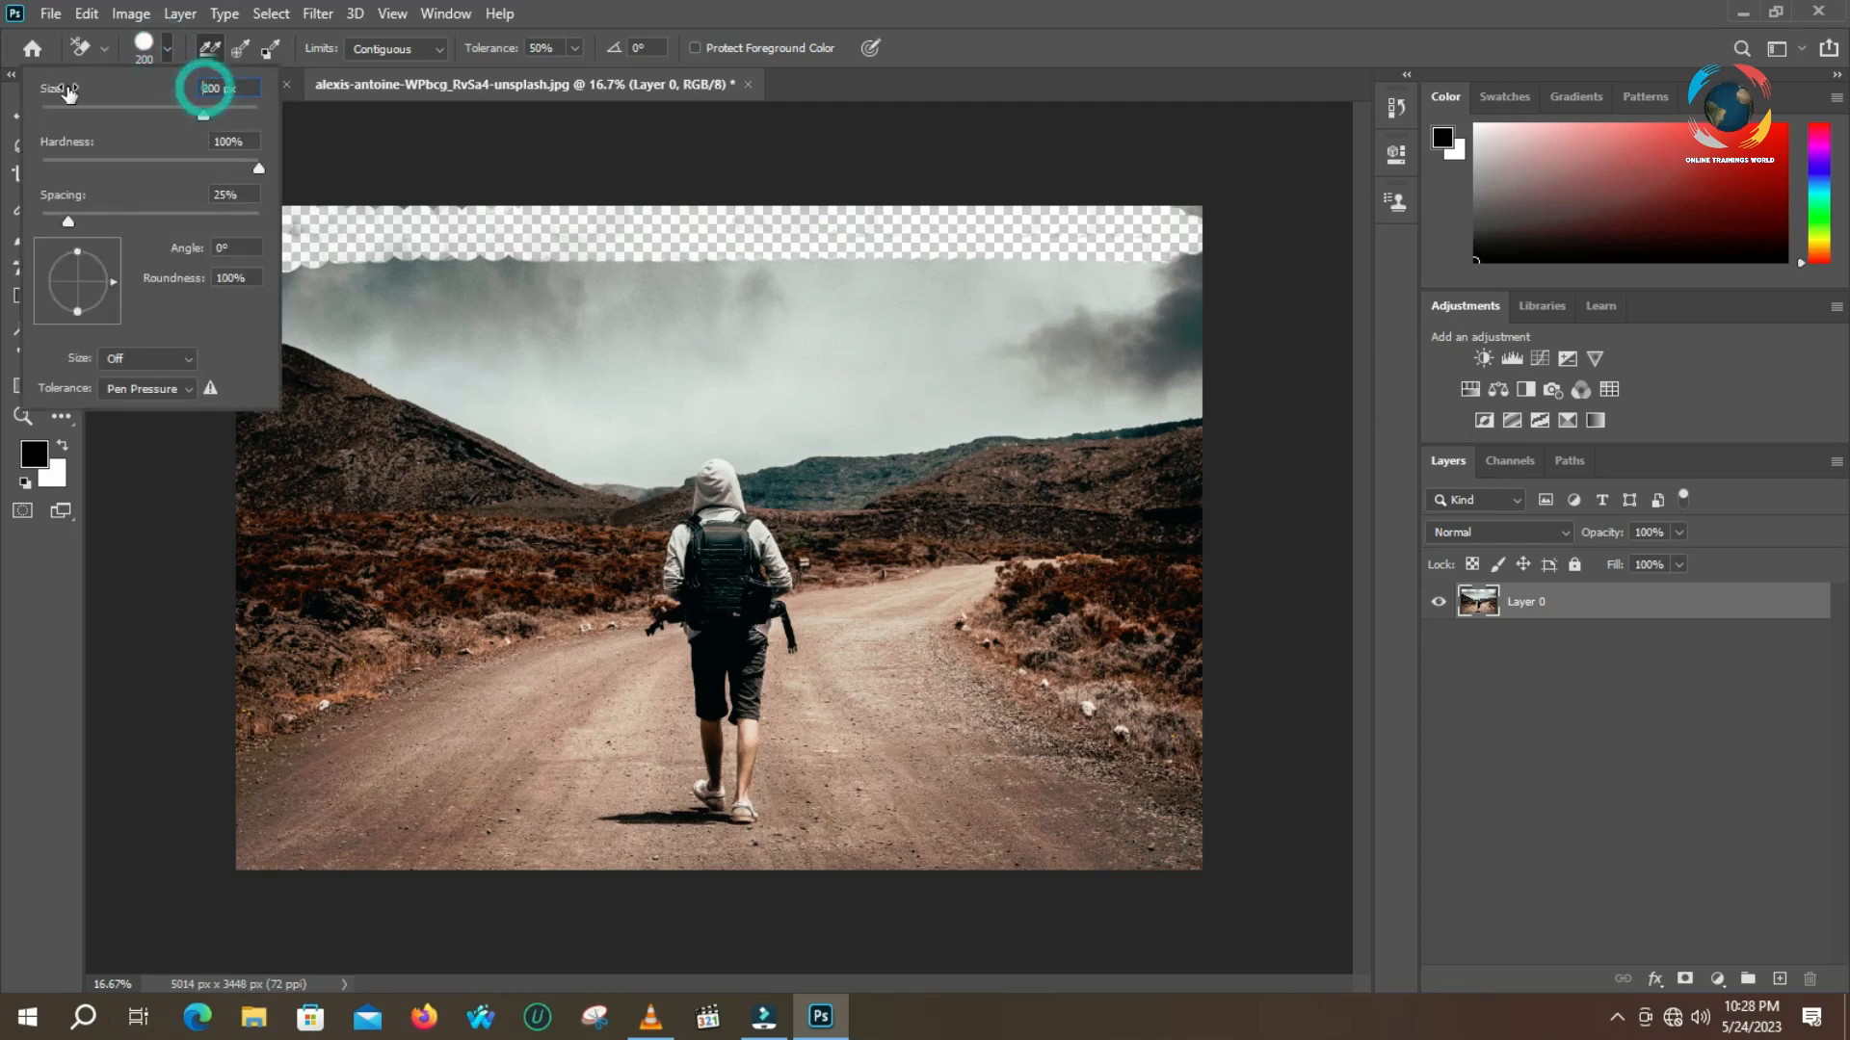
text(300)
key(Return)
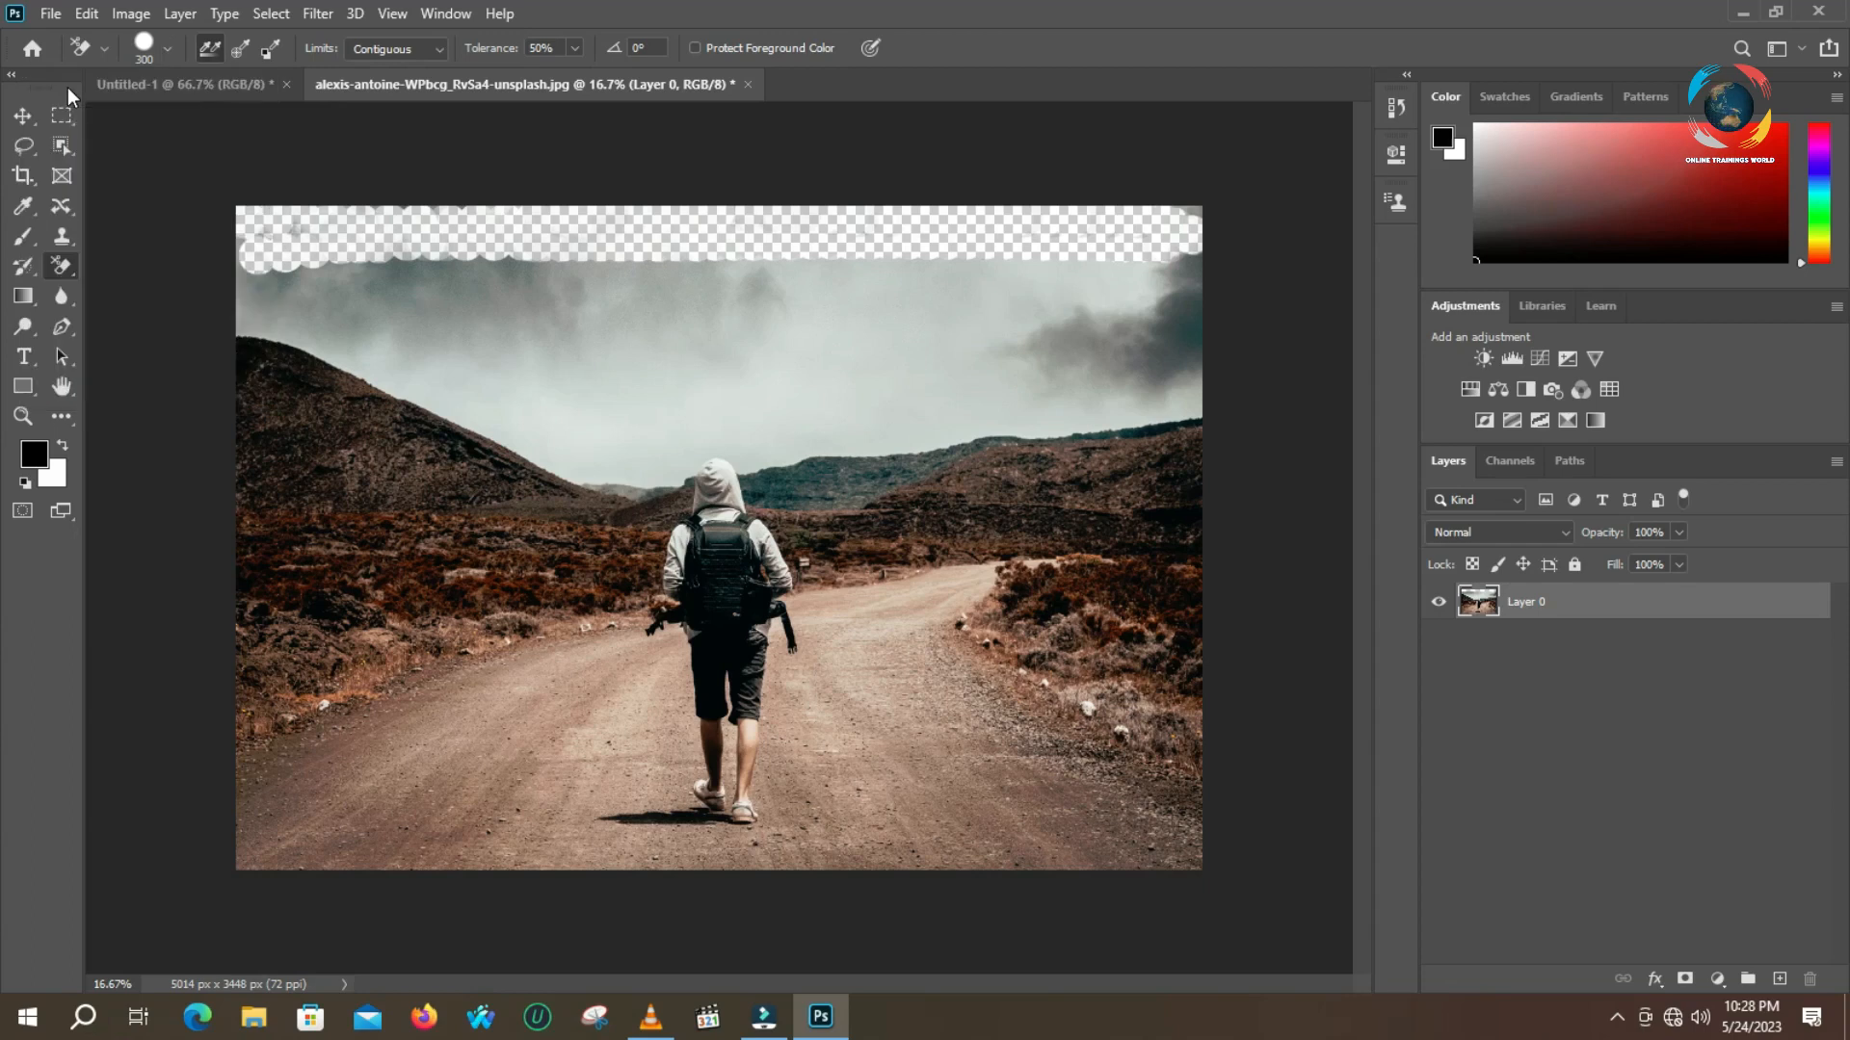
drag(250, 248, 1210, 280)
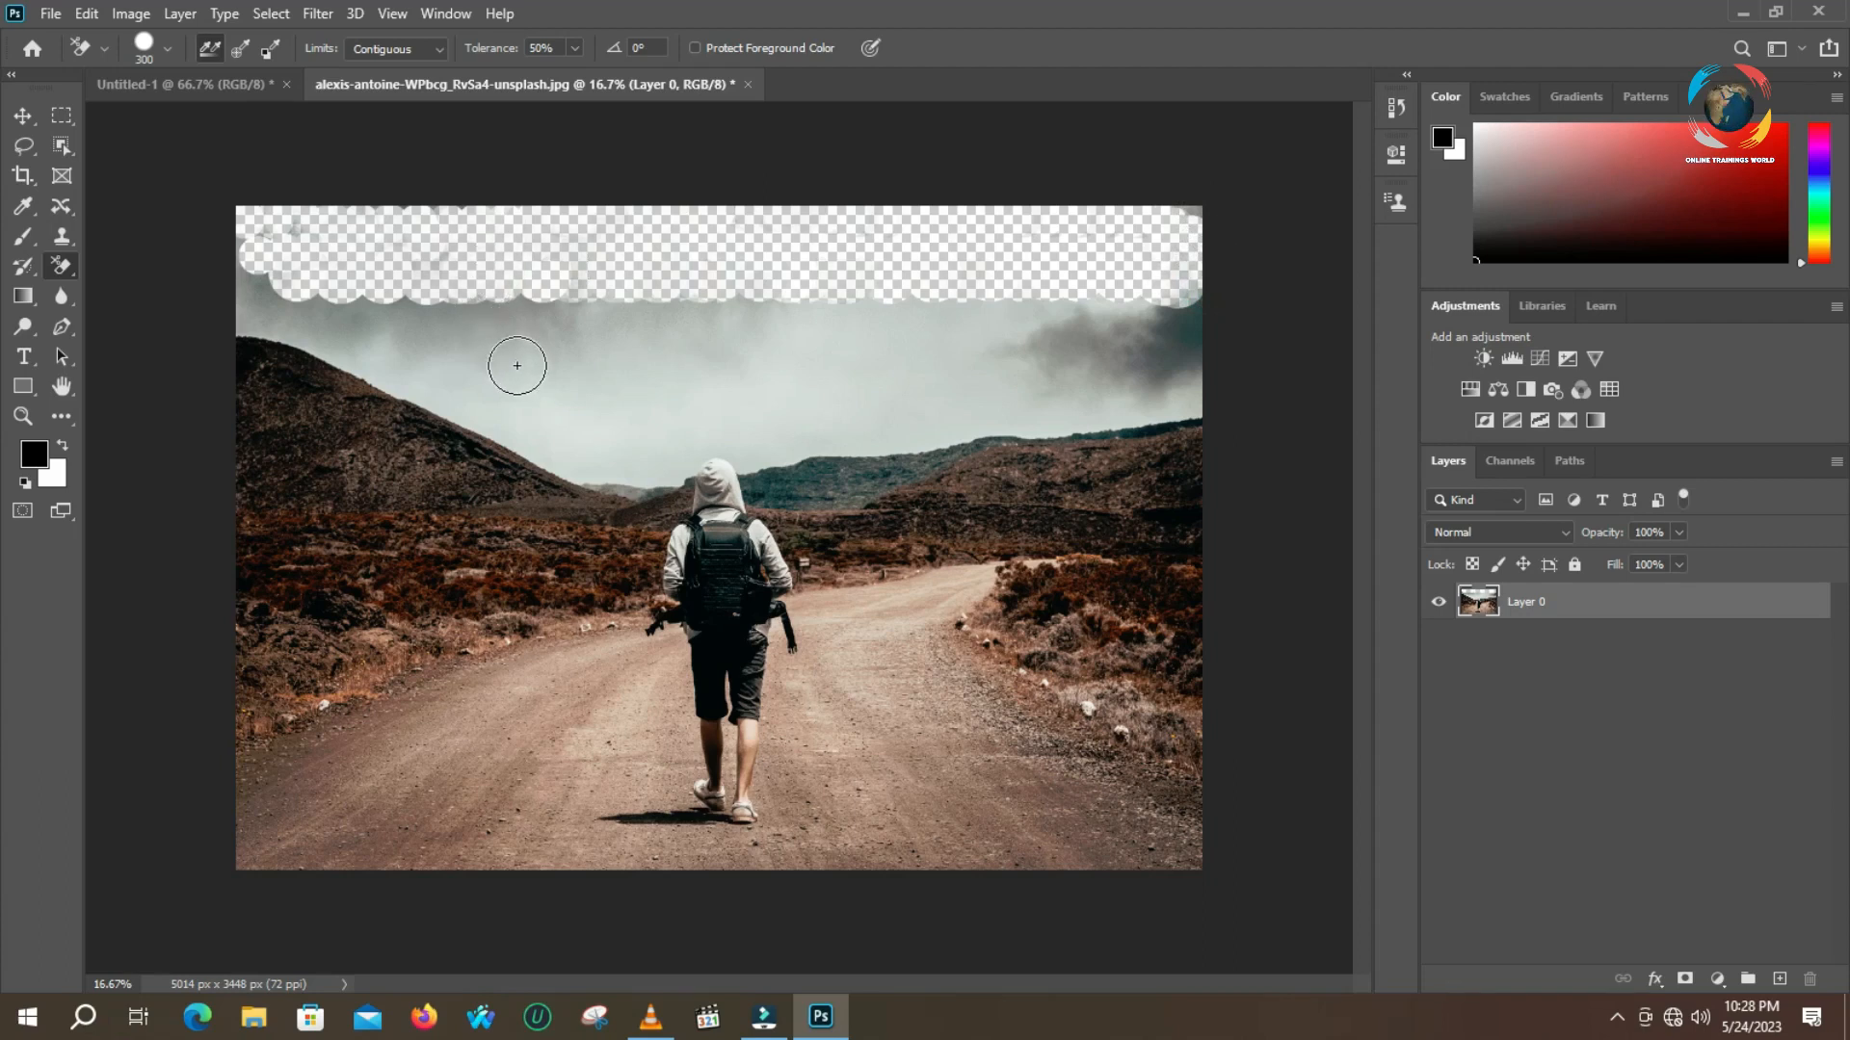
mouse_move(330, 353)
mouse_down()
mouse_move(526, 388)
mouse_move(623, 346)
mouse_move(637, 300)
mouse_move(393, 296)
mouse_up()
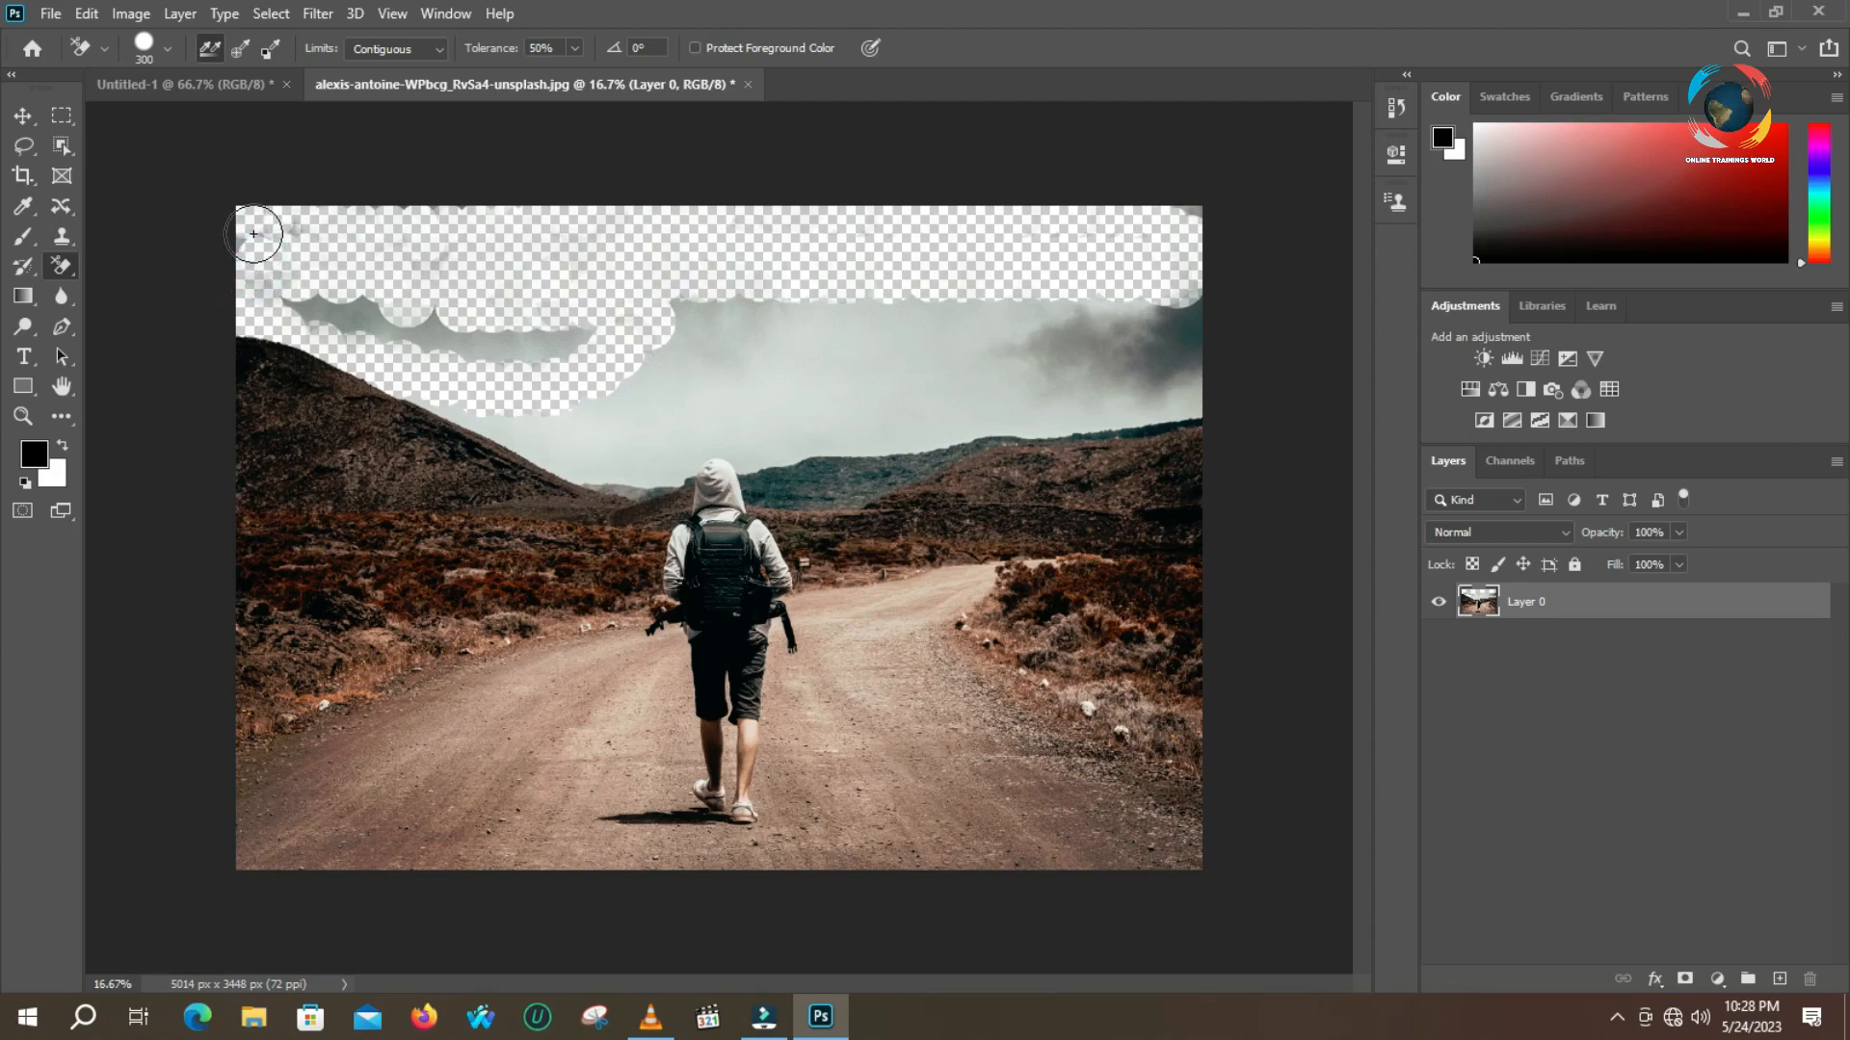
drag(254, 298, 294, 332)
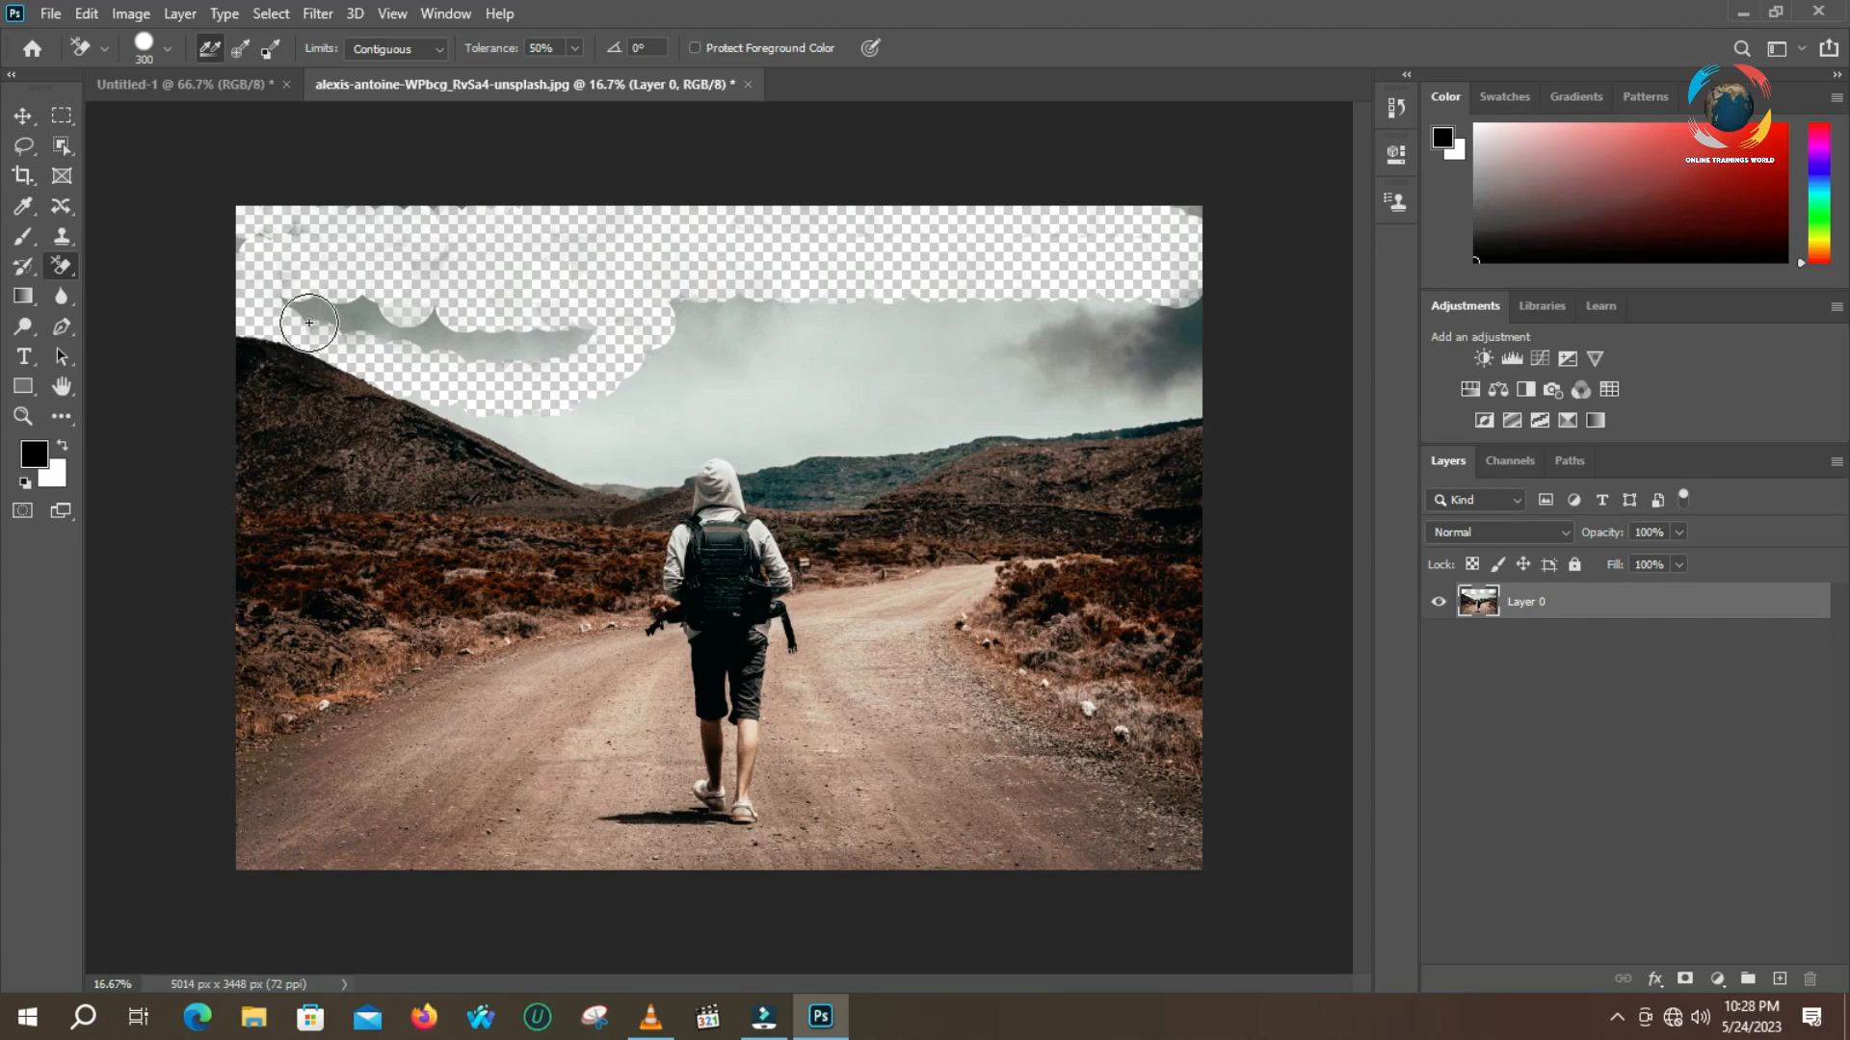
Erase parts of the left hill and the sky along its slope, past the hiker's head
click(276, 453)
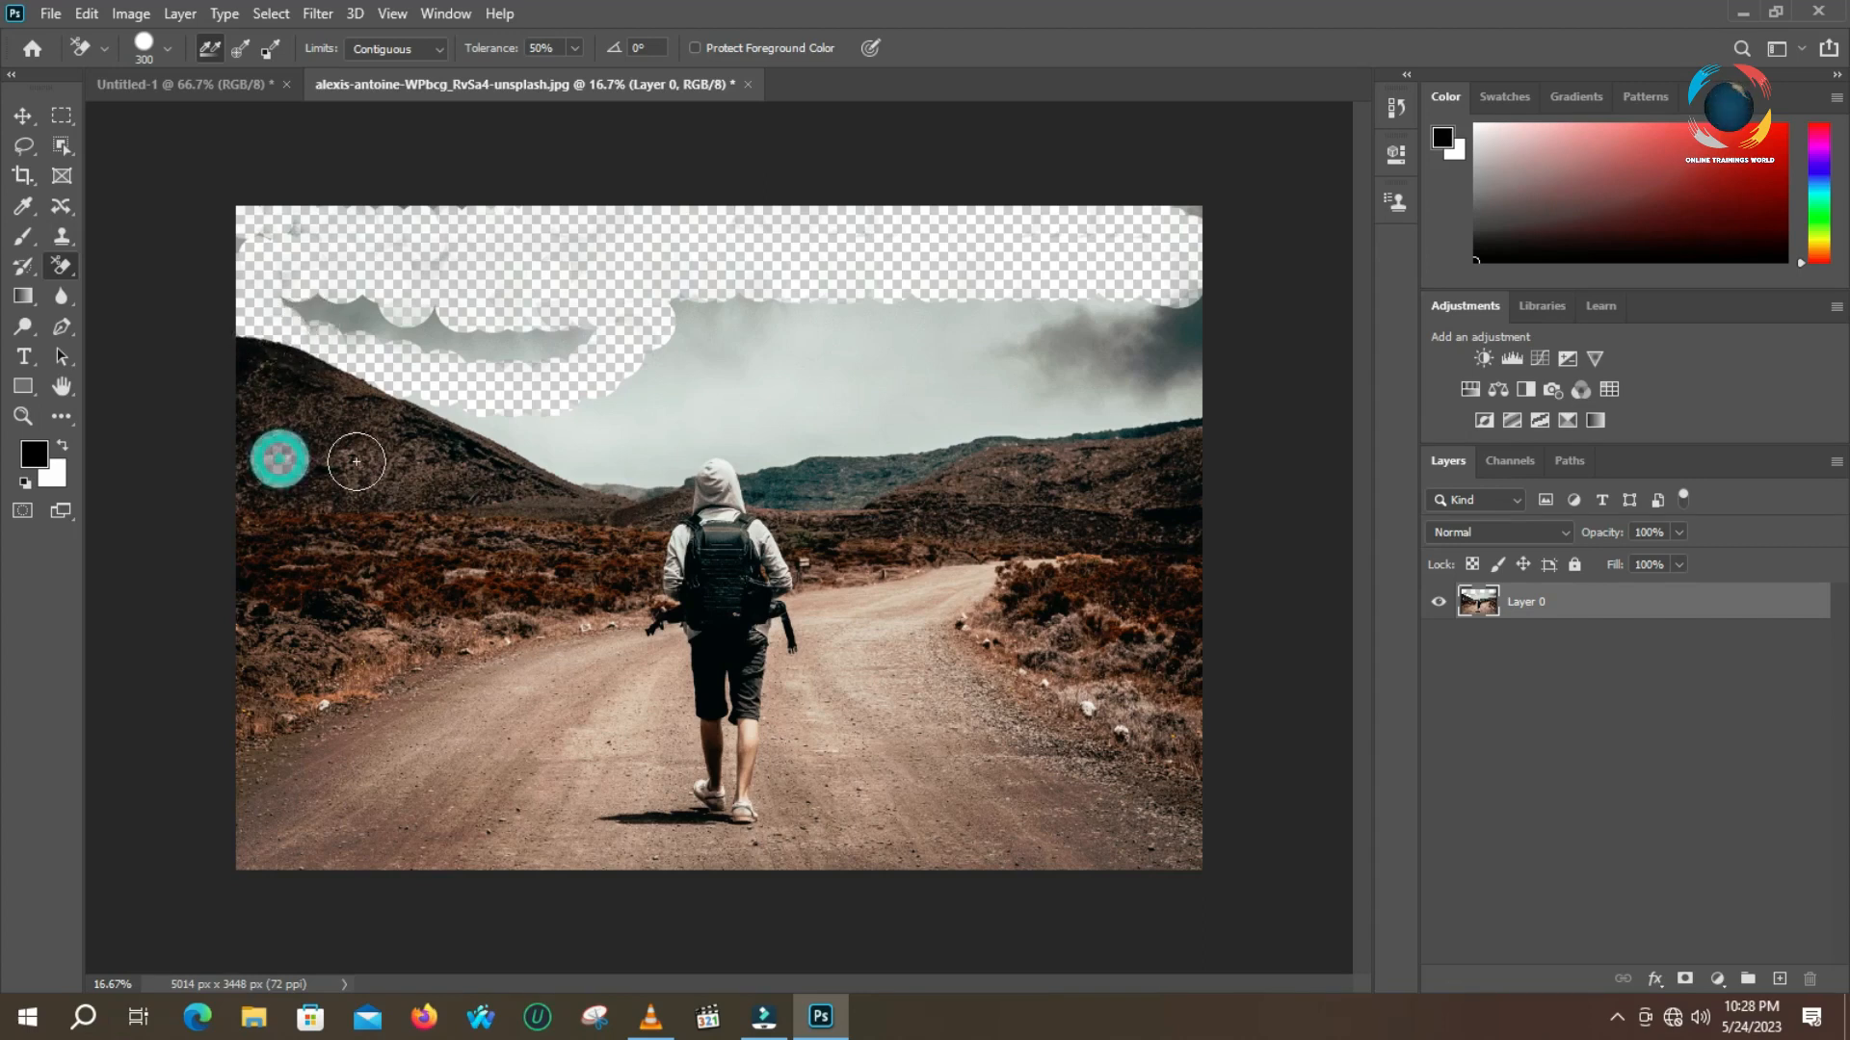
mouse_move(440, 393)
mouse_down()
mouse_move(322, 505)
mouse_move(409, 491)
mouse_move(493, 417)
mouse_move(410, 370)
mouse_move(536, 446)
mouse_move(663, 462)
mouse_up()
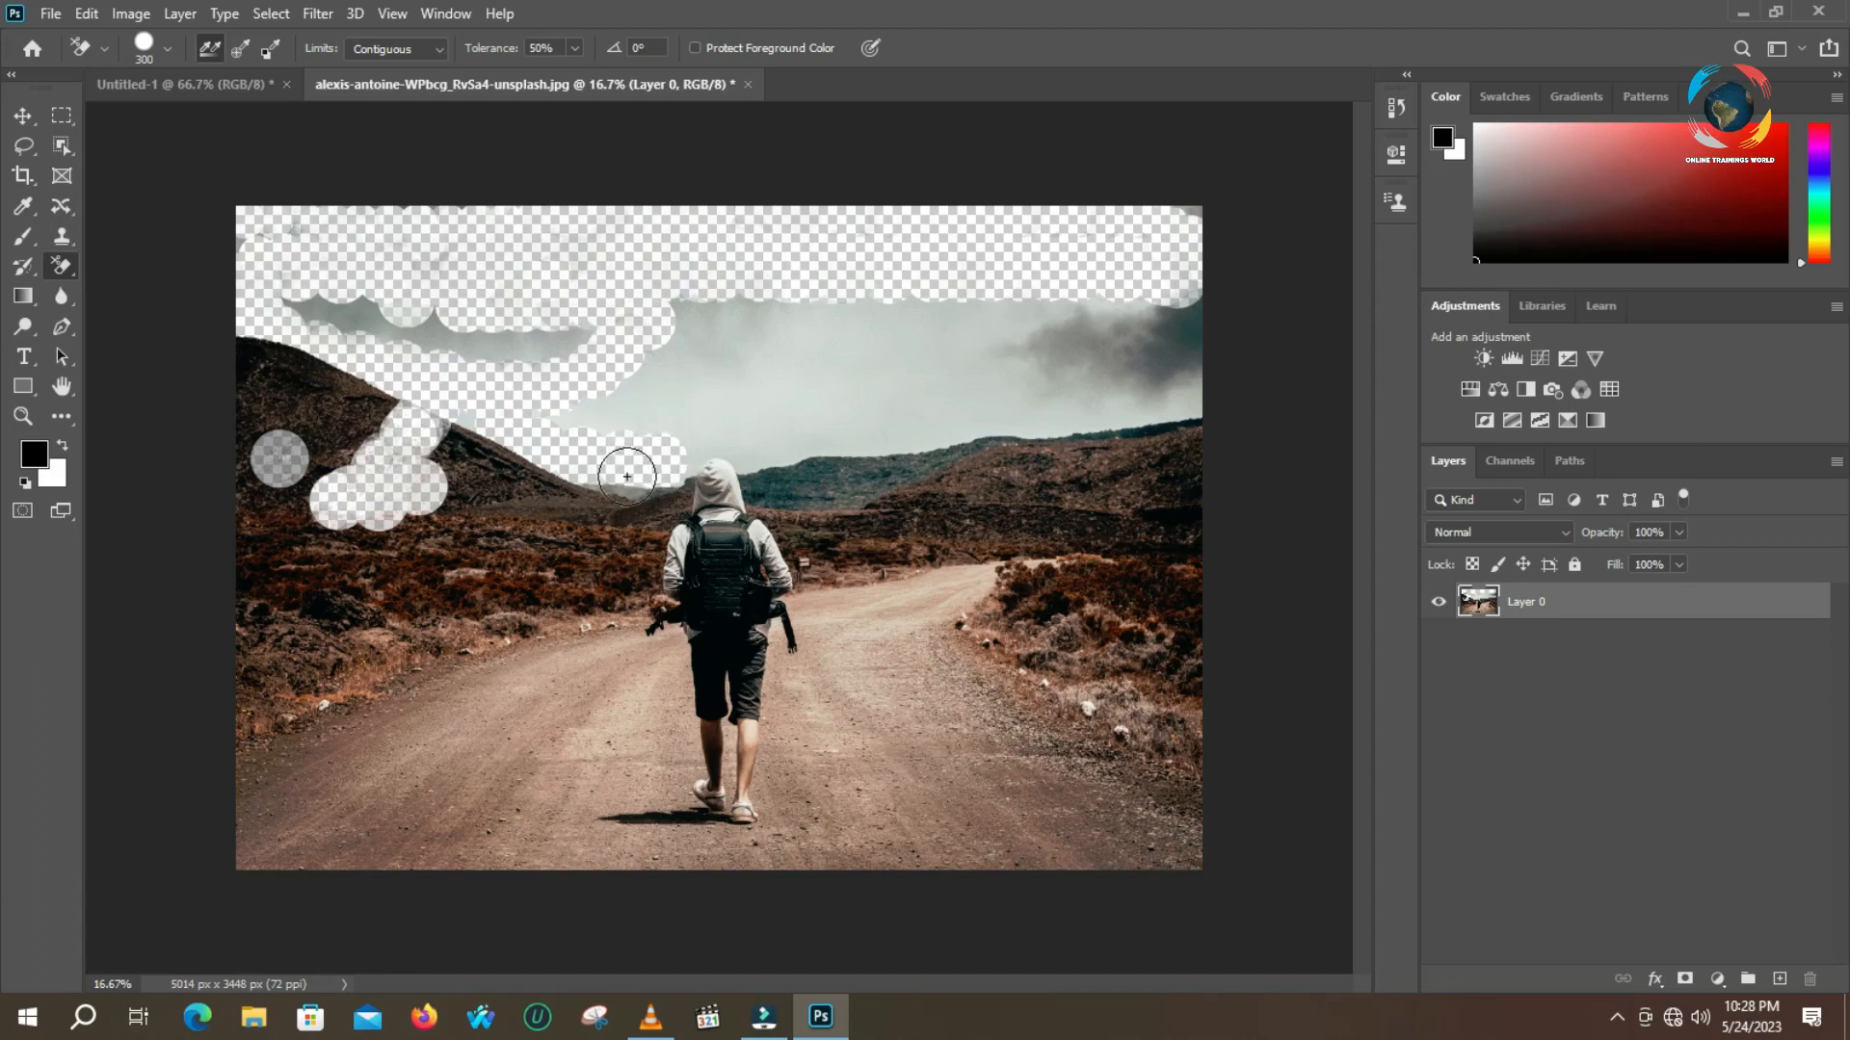
mouse_move(655, 450)
mouse_down()
mouse_move(731, 386)
mouse_move(848, 375)
mouse_up()
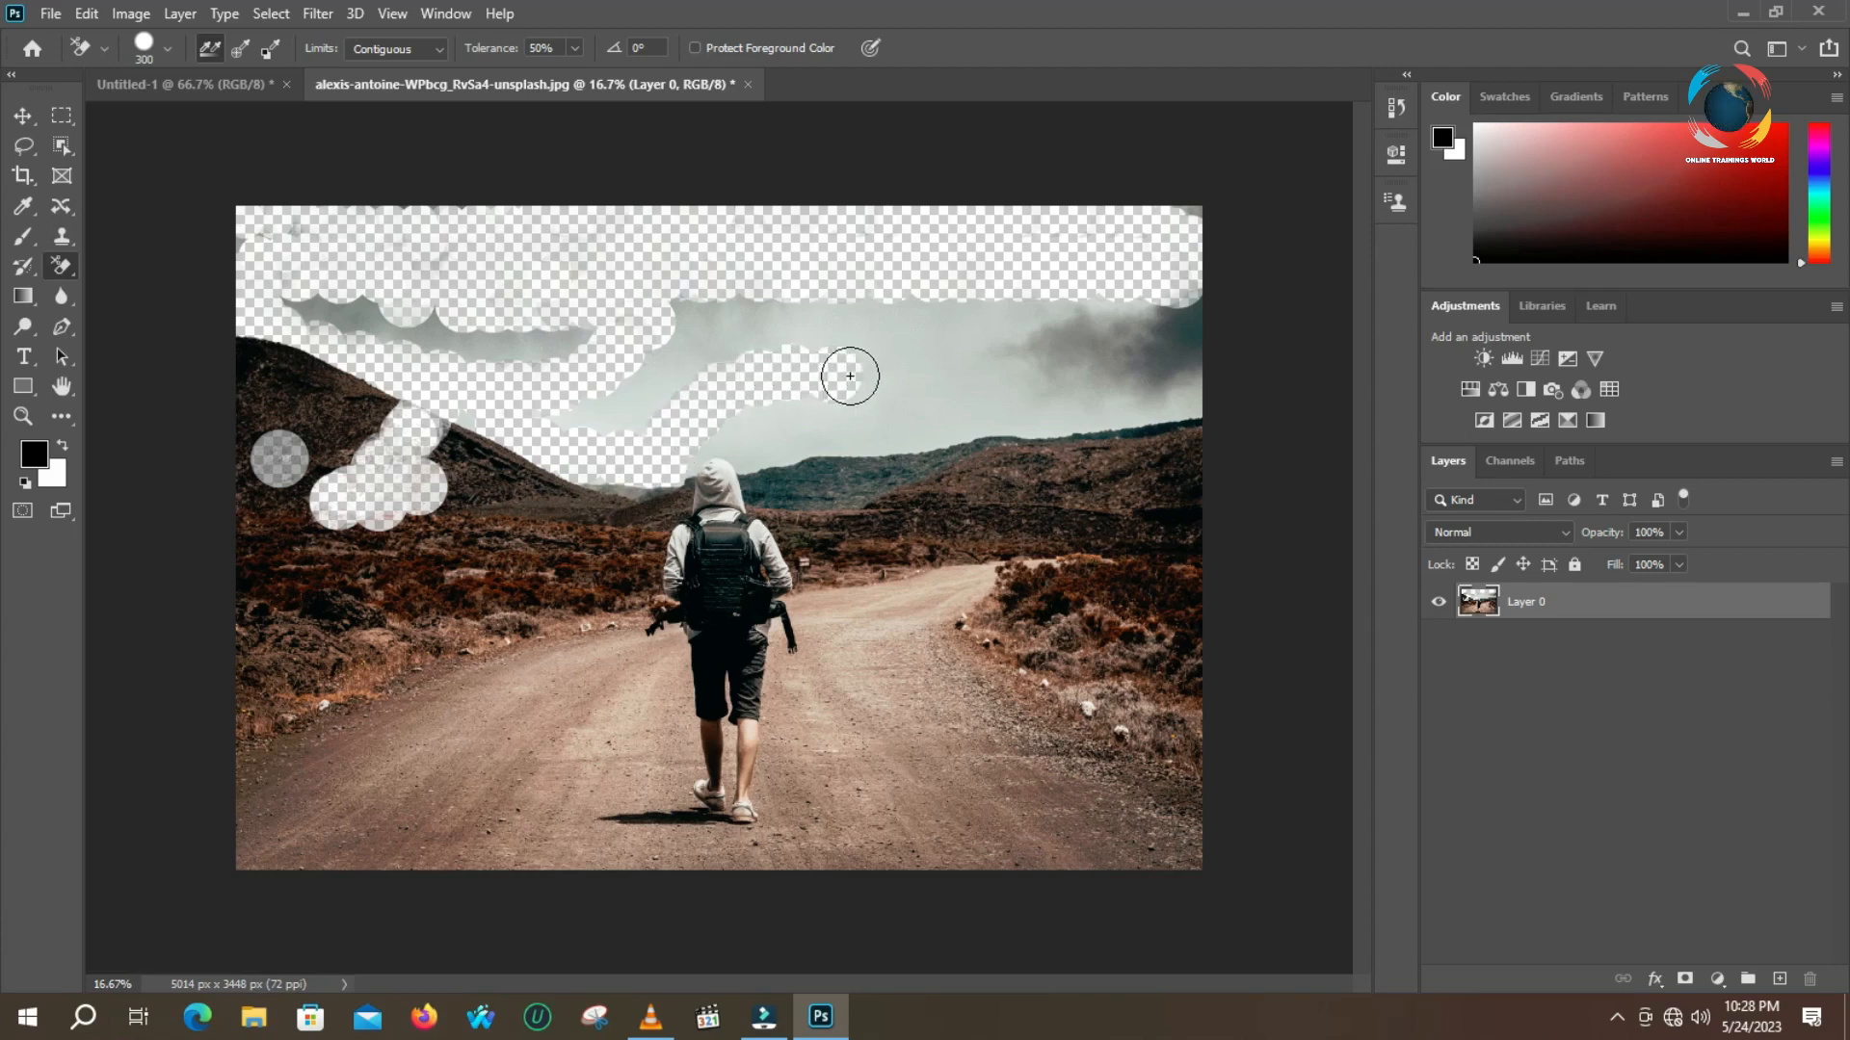
Set the Background Eraser brush size to 400 px
click(157, 44)
drag(211, 91, 130, 92)
text(4)
key(Return)
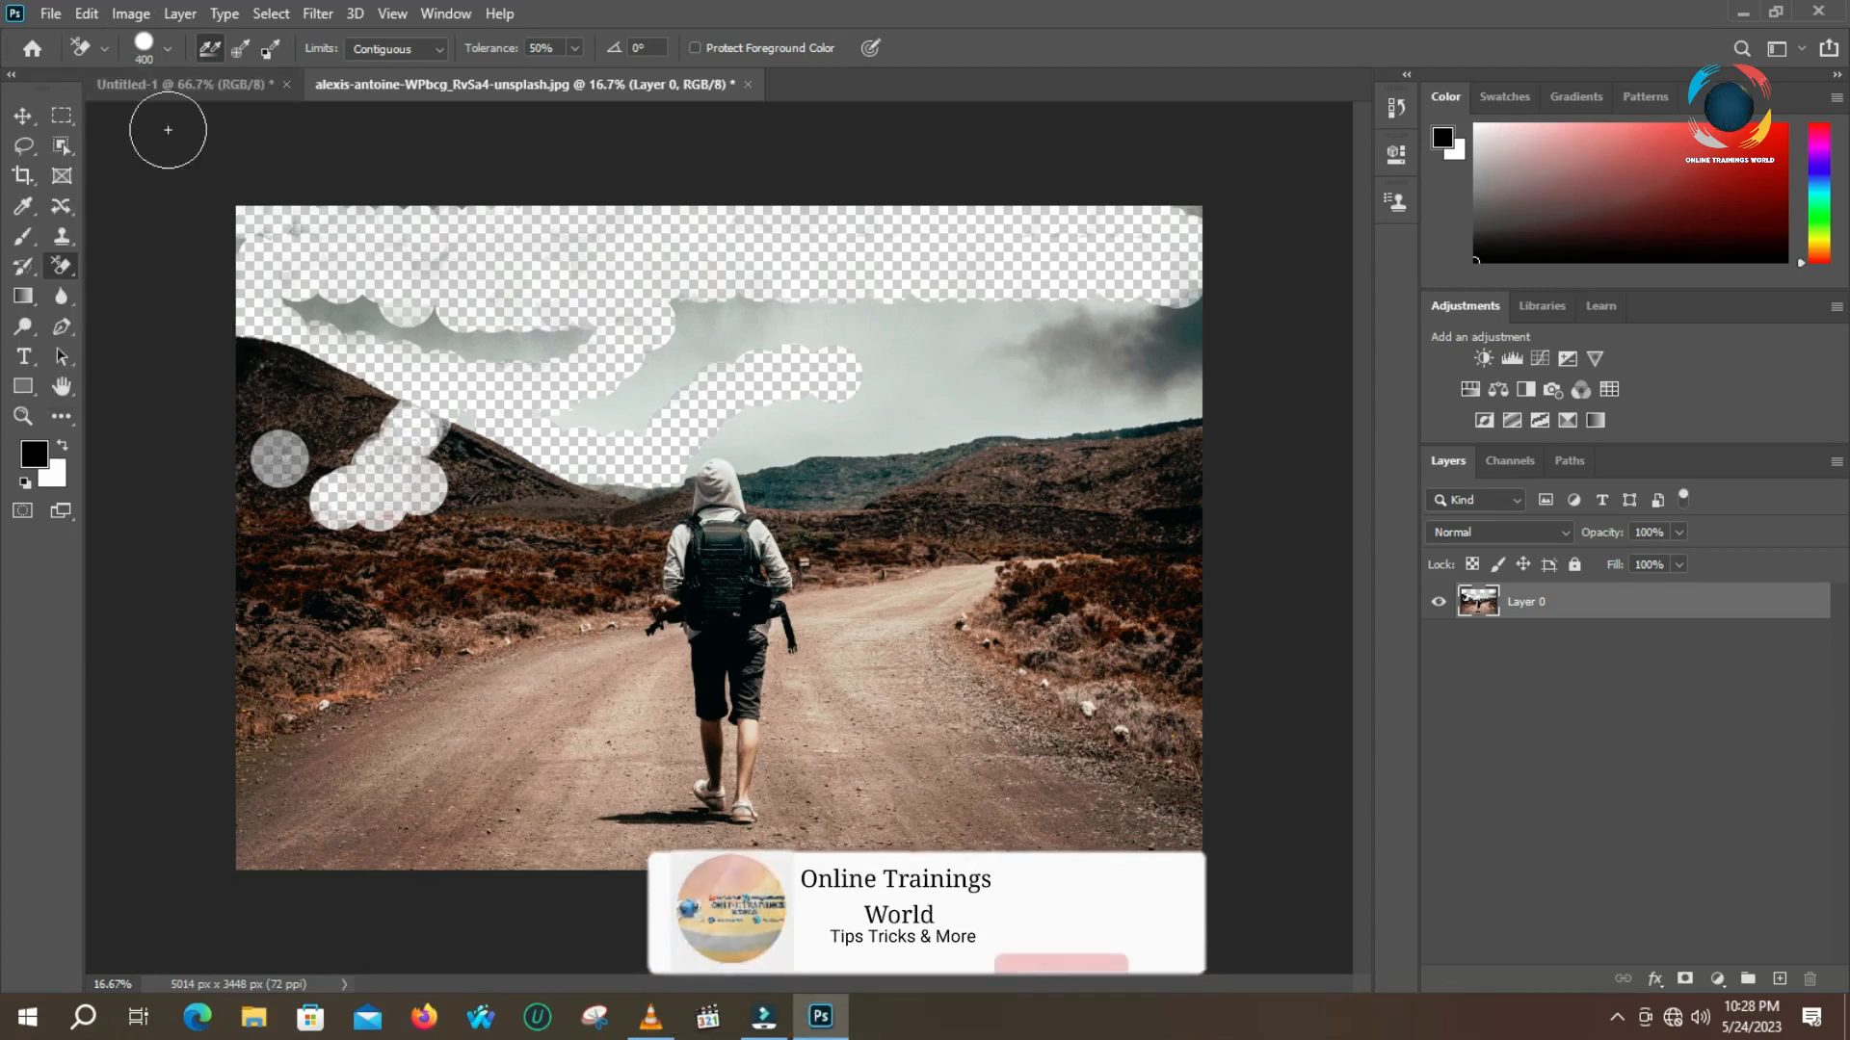
Erase a stroke across the middle of the sky and undo all Background Eraser strokes on the photo
drag(290, 303, 1055, 347)
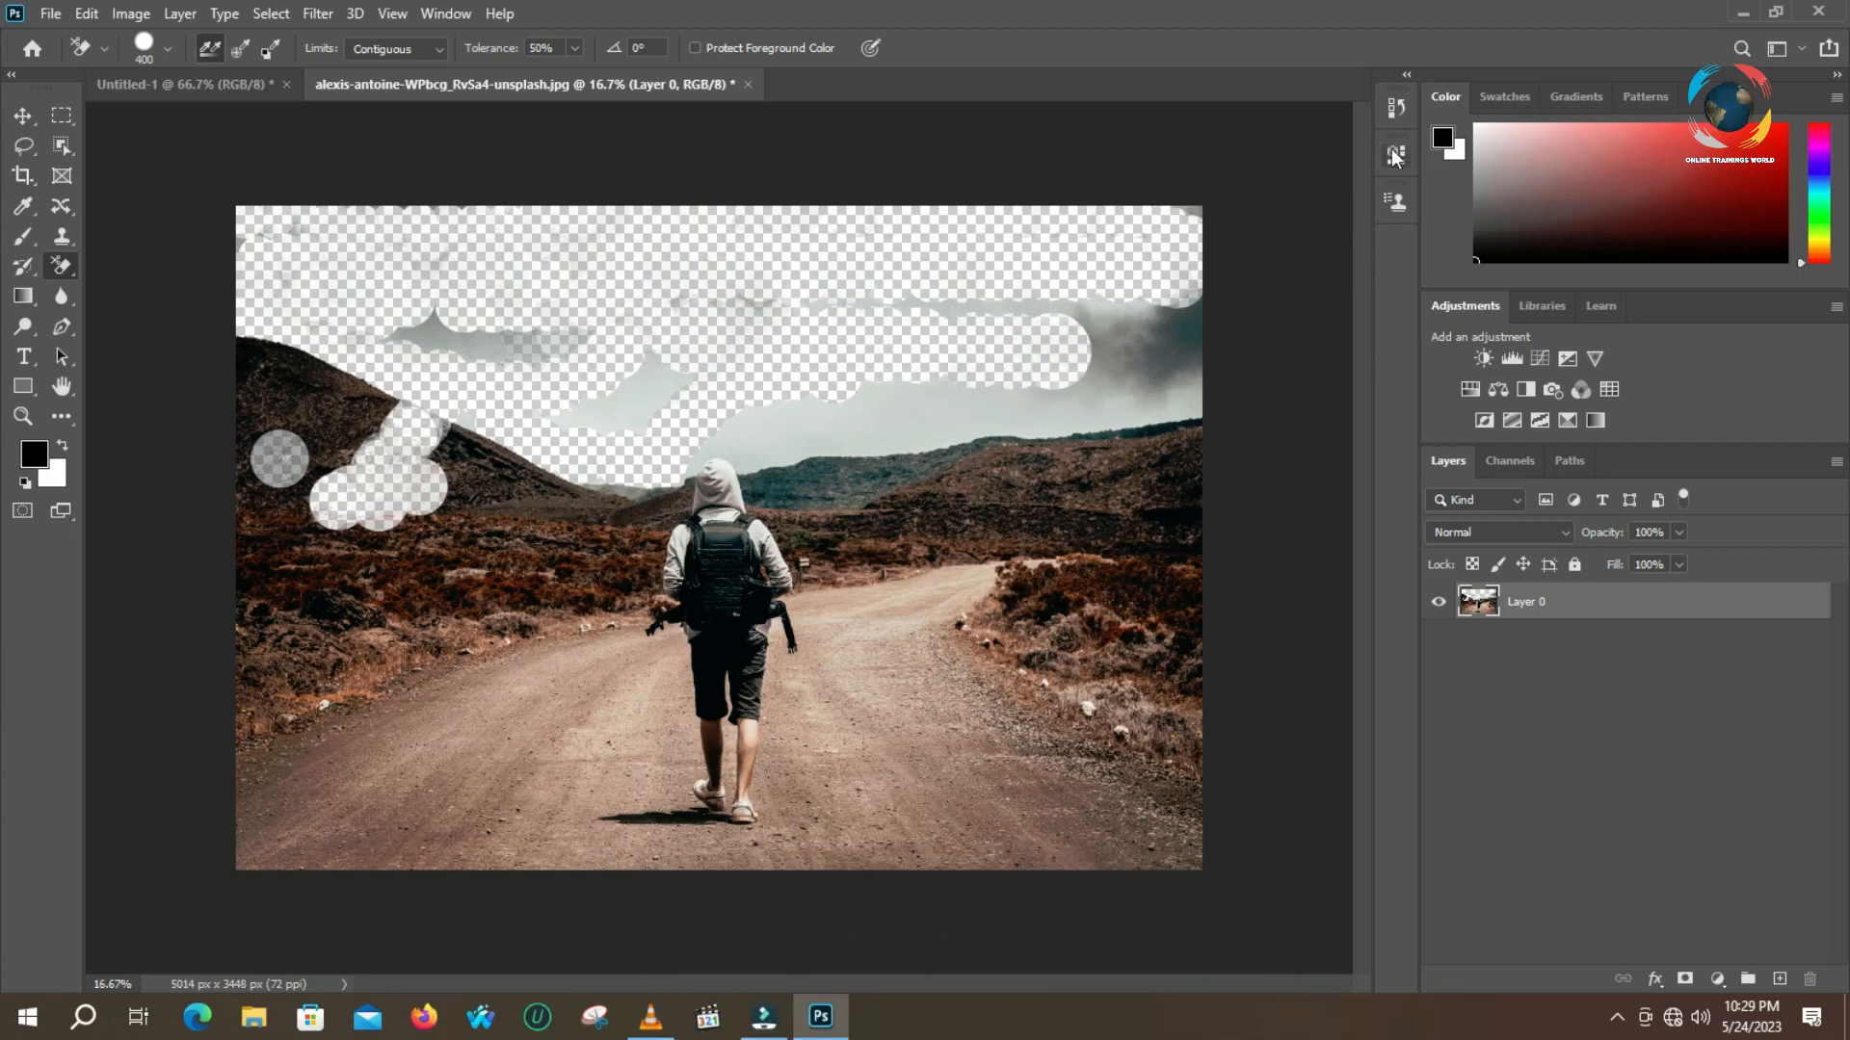
key(ctrl+z)
key(ctrl+z)
key(ctrl+z)
key(ctrl+z)
key(ctrl+z)
key(ctrl+z)
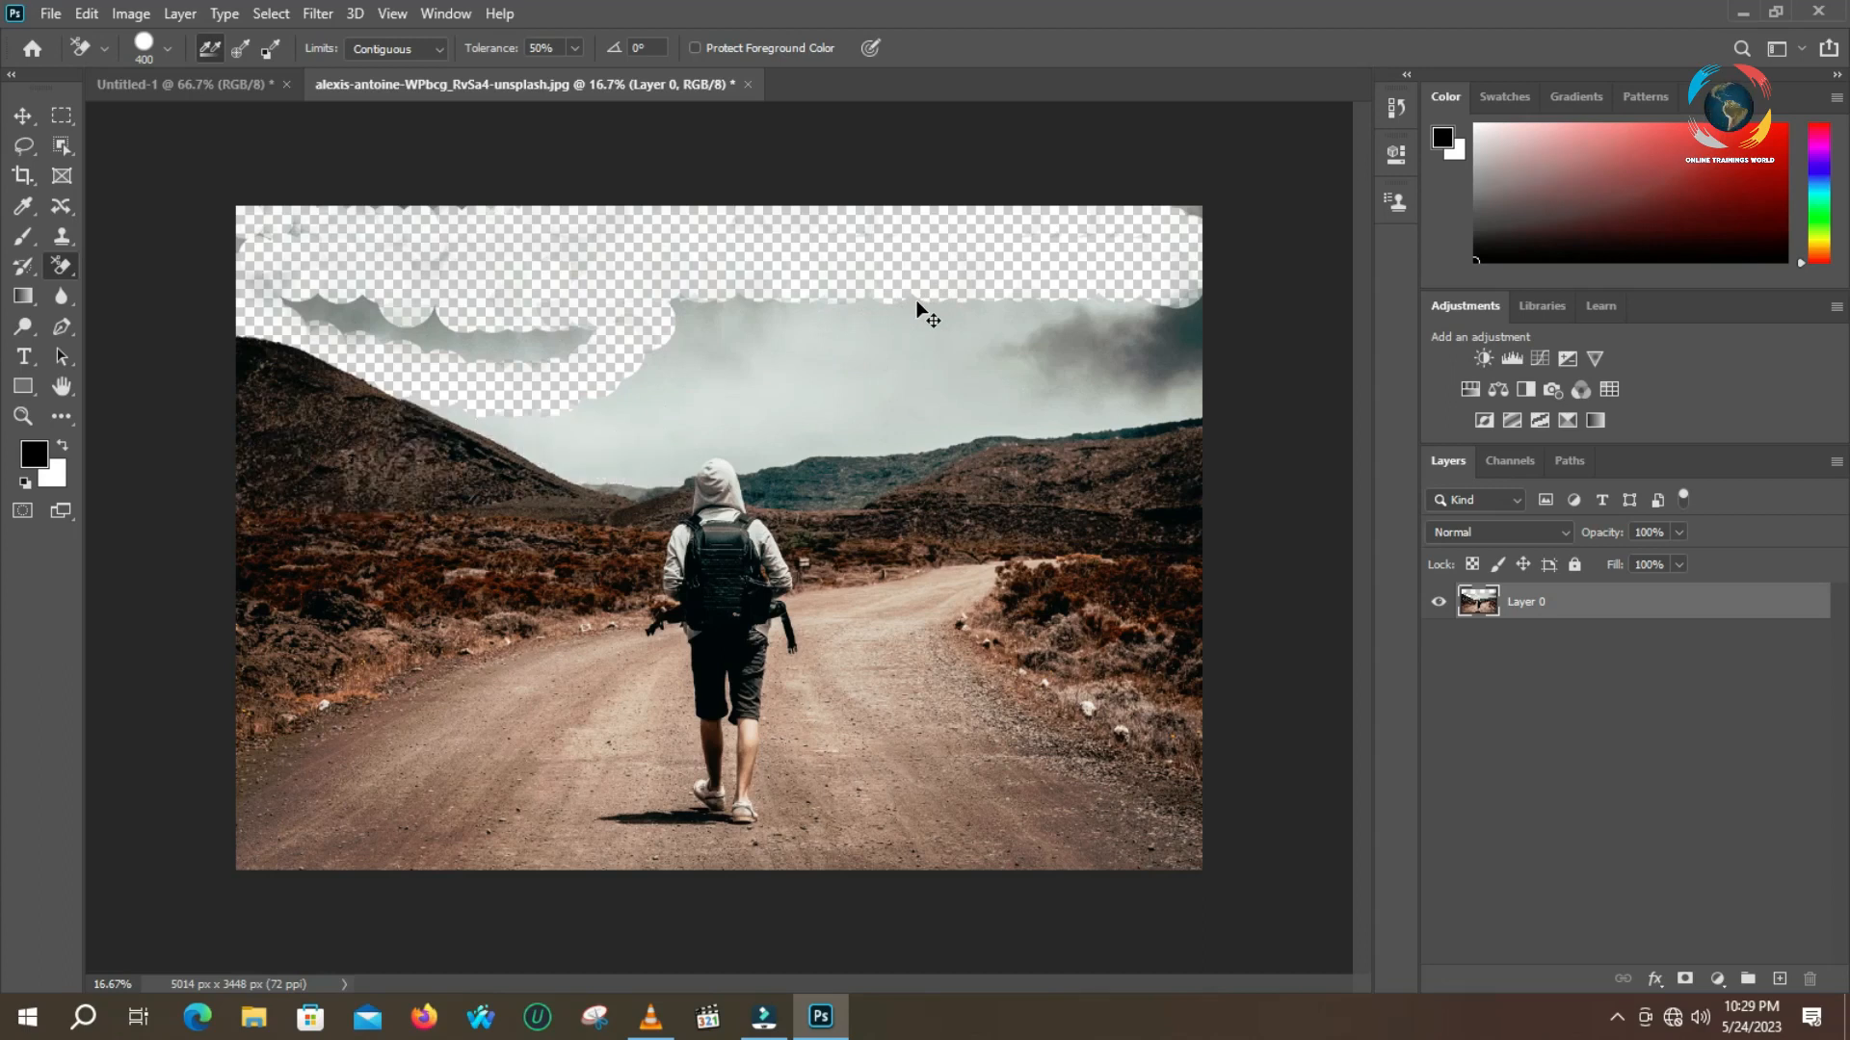
key(ctrl+z)
key(ctrl+z)
key(ctrl+z)
key(ctrl+z)
key(ctrl+z)
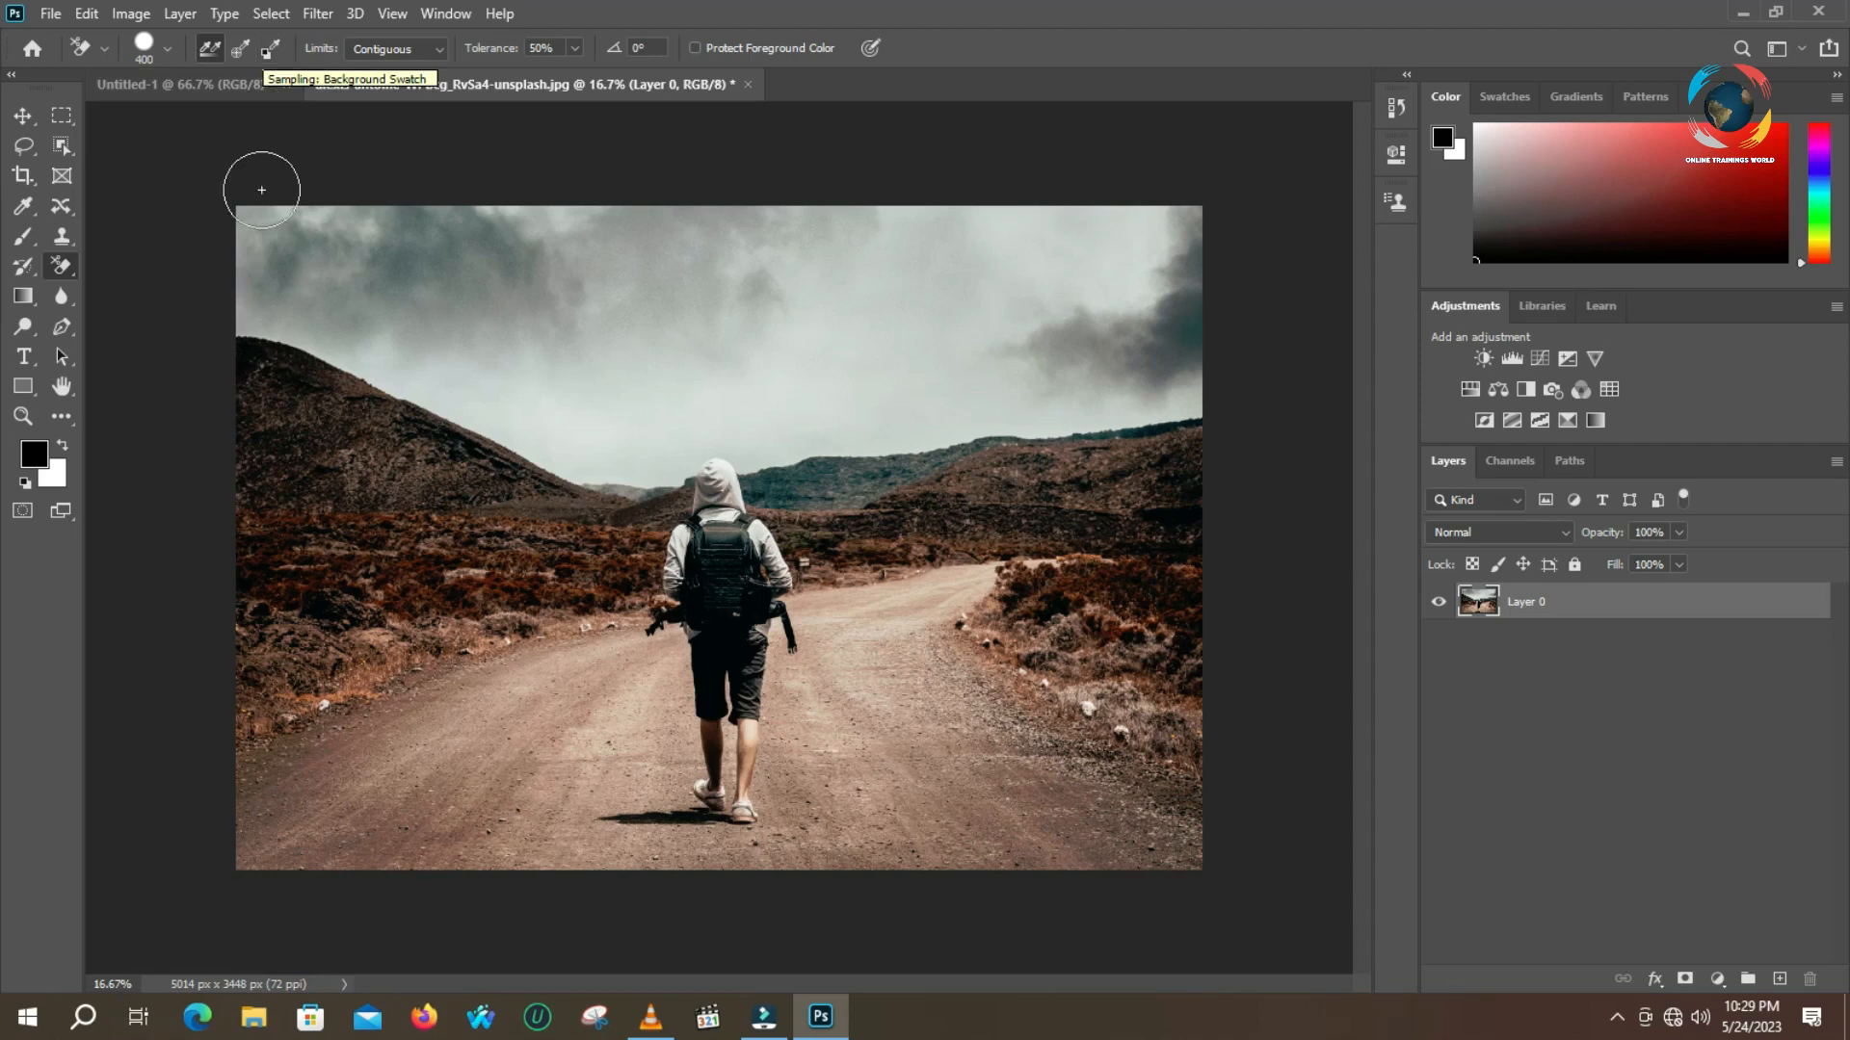
Set sampling to Once and try erasing the sky and hill on the photo's left side, undoing each attempt
click(241, 48)
click(255, 231)
mouse_move(296, 245)
mouse_down()
mouse_move(427, 263)
mouse_move(424, 290)
mouse_move(317, 361)
mouse_move(314, 392)
mouse_move(342, 405)
mouse_move(561, 438)
mouse_move(683, 339)
mouse_move(612, 364)
mouse_move(350, 356)
mouse_move(237, 335)
mouse_move(328, 296)
mouse_move(234, 280)
mouse_move(384, 292)
mouse_move(357, 232)
mouse_move(322, 224)
mouse_move(392, 223)
mouse_move(636, 458)
mouse_move(347, 536)
mouse_move(453, 482)
mouse_up()
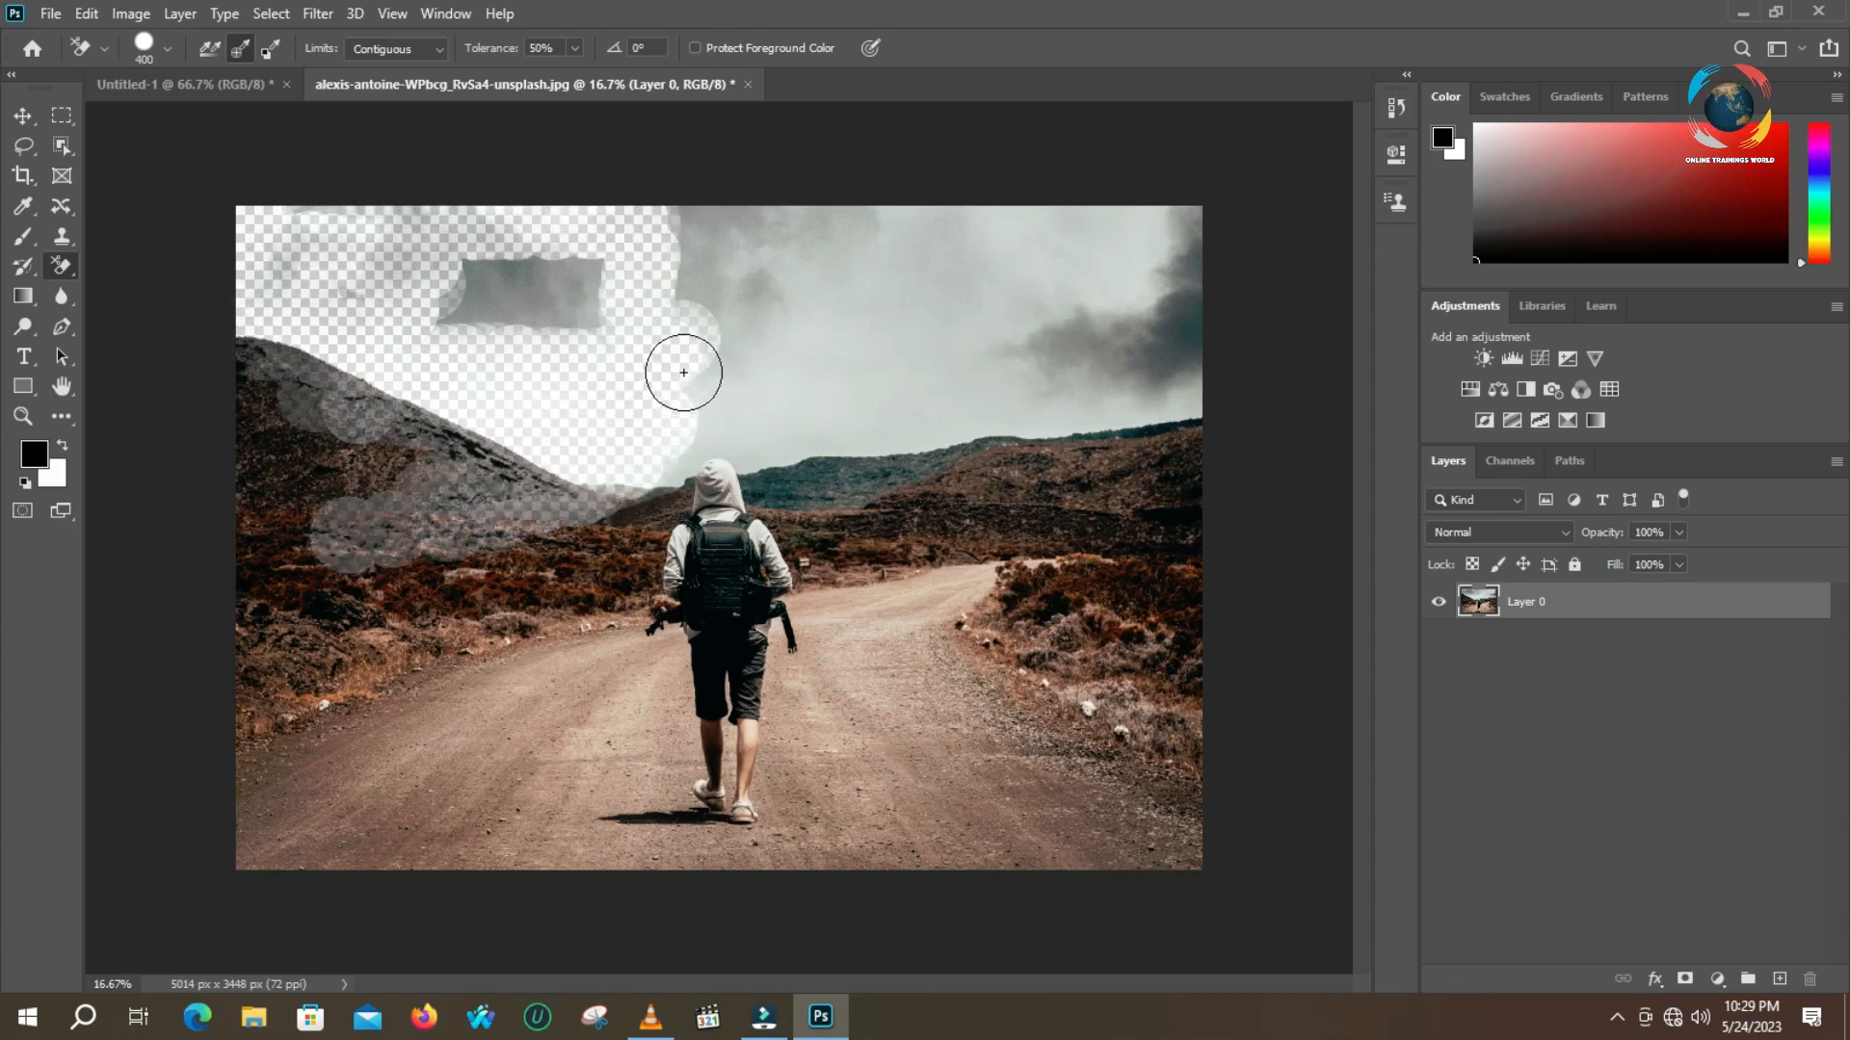
key(ctrl+z)
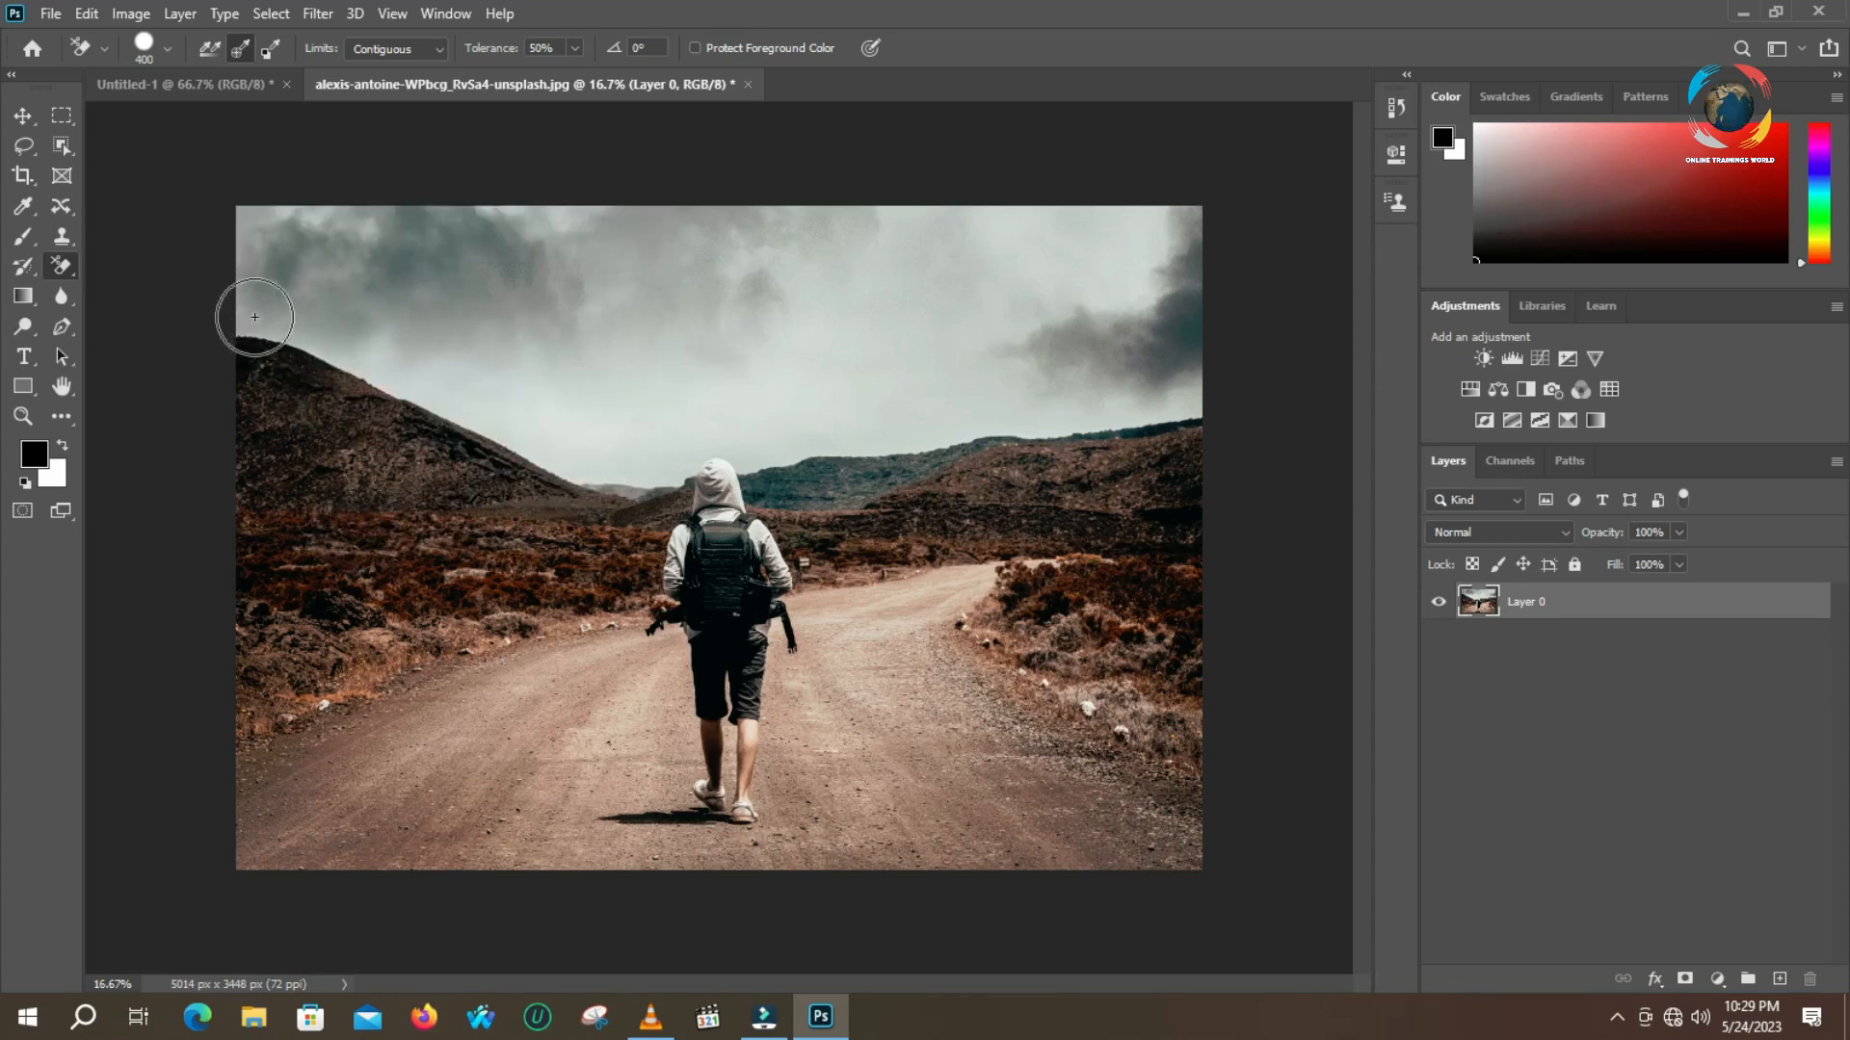
mouse_move(255, 304)
mouse_down()
mouse_move(604, 455)
mouse_move(1150, 405)
mouse_move(1136, 390)
mouse_move(1181, 392)
mouse_move(1209, 351)
mouse_move(788, 259)
mouse_move(255, 229)
mouse_up()
key(ctrl+z)
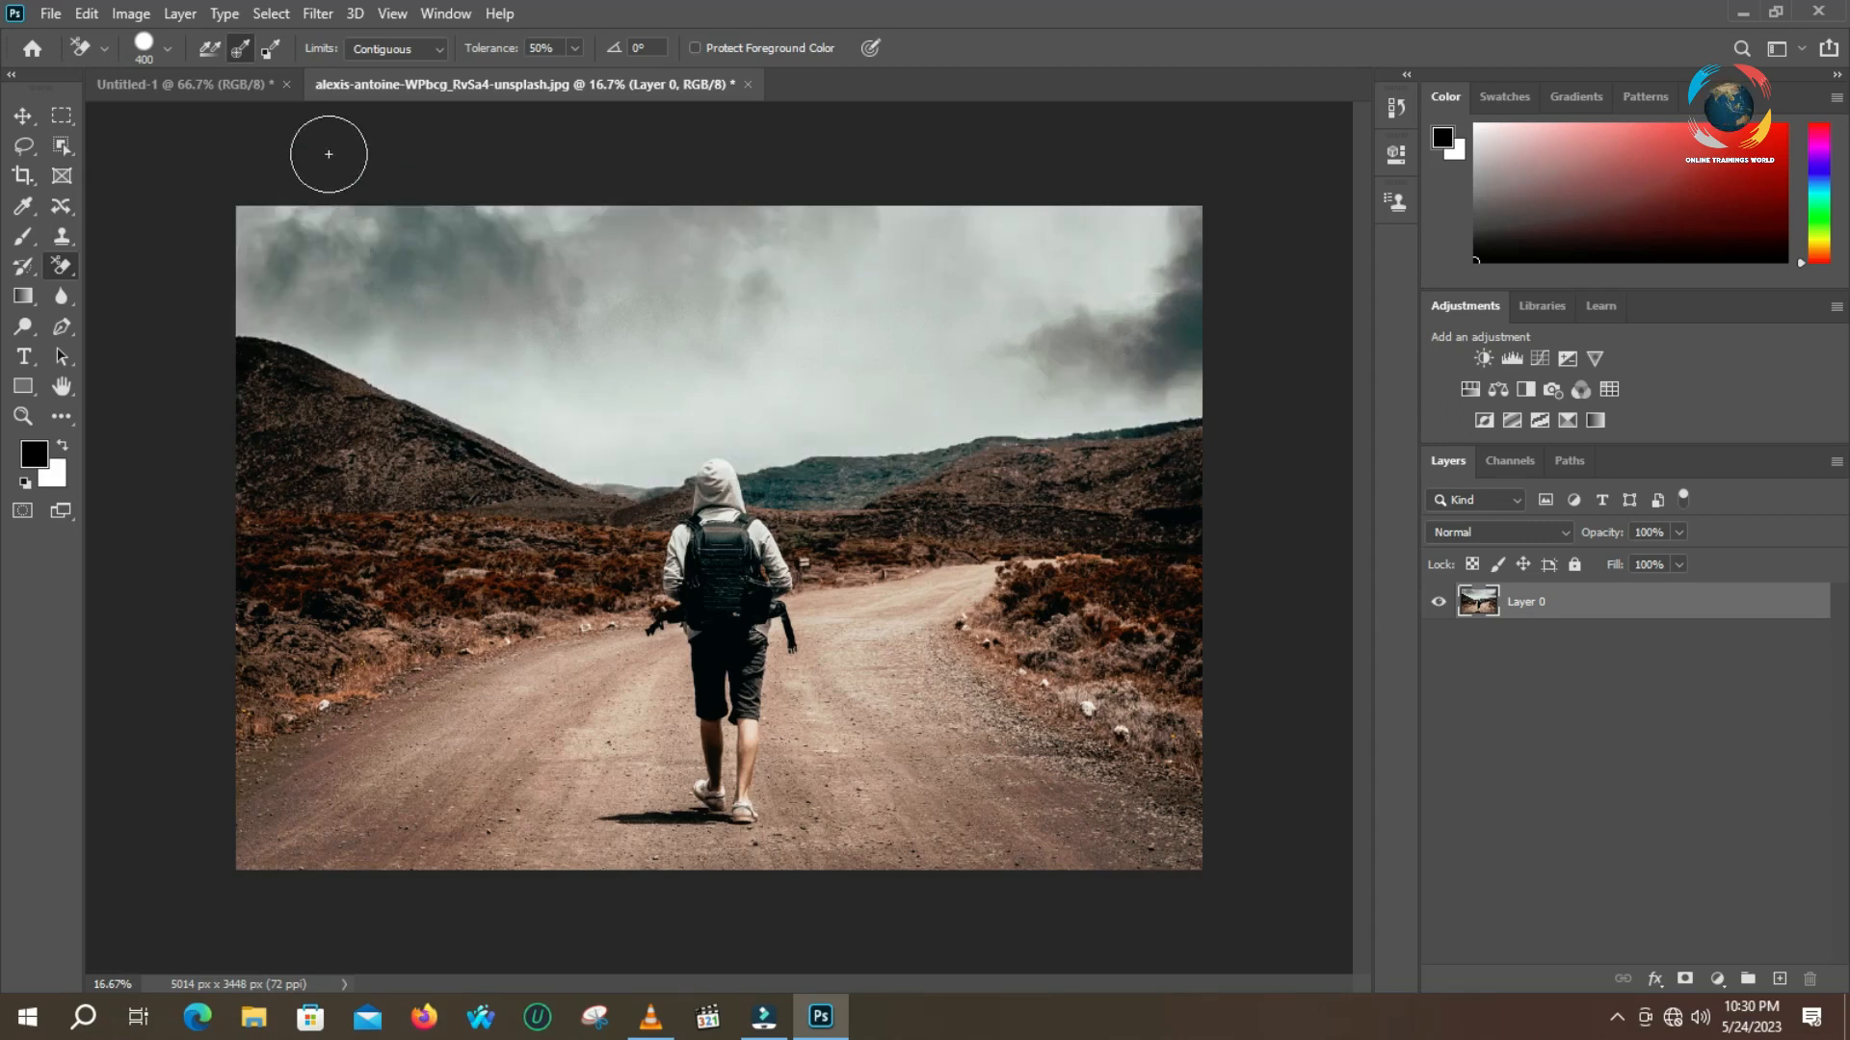
Set sampling to Background Swatch and erase the light areas of the sky between the hills and the dark clouds
click(271, 50)
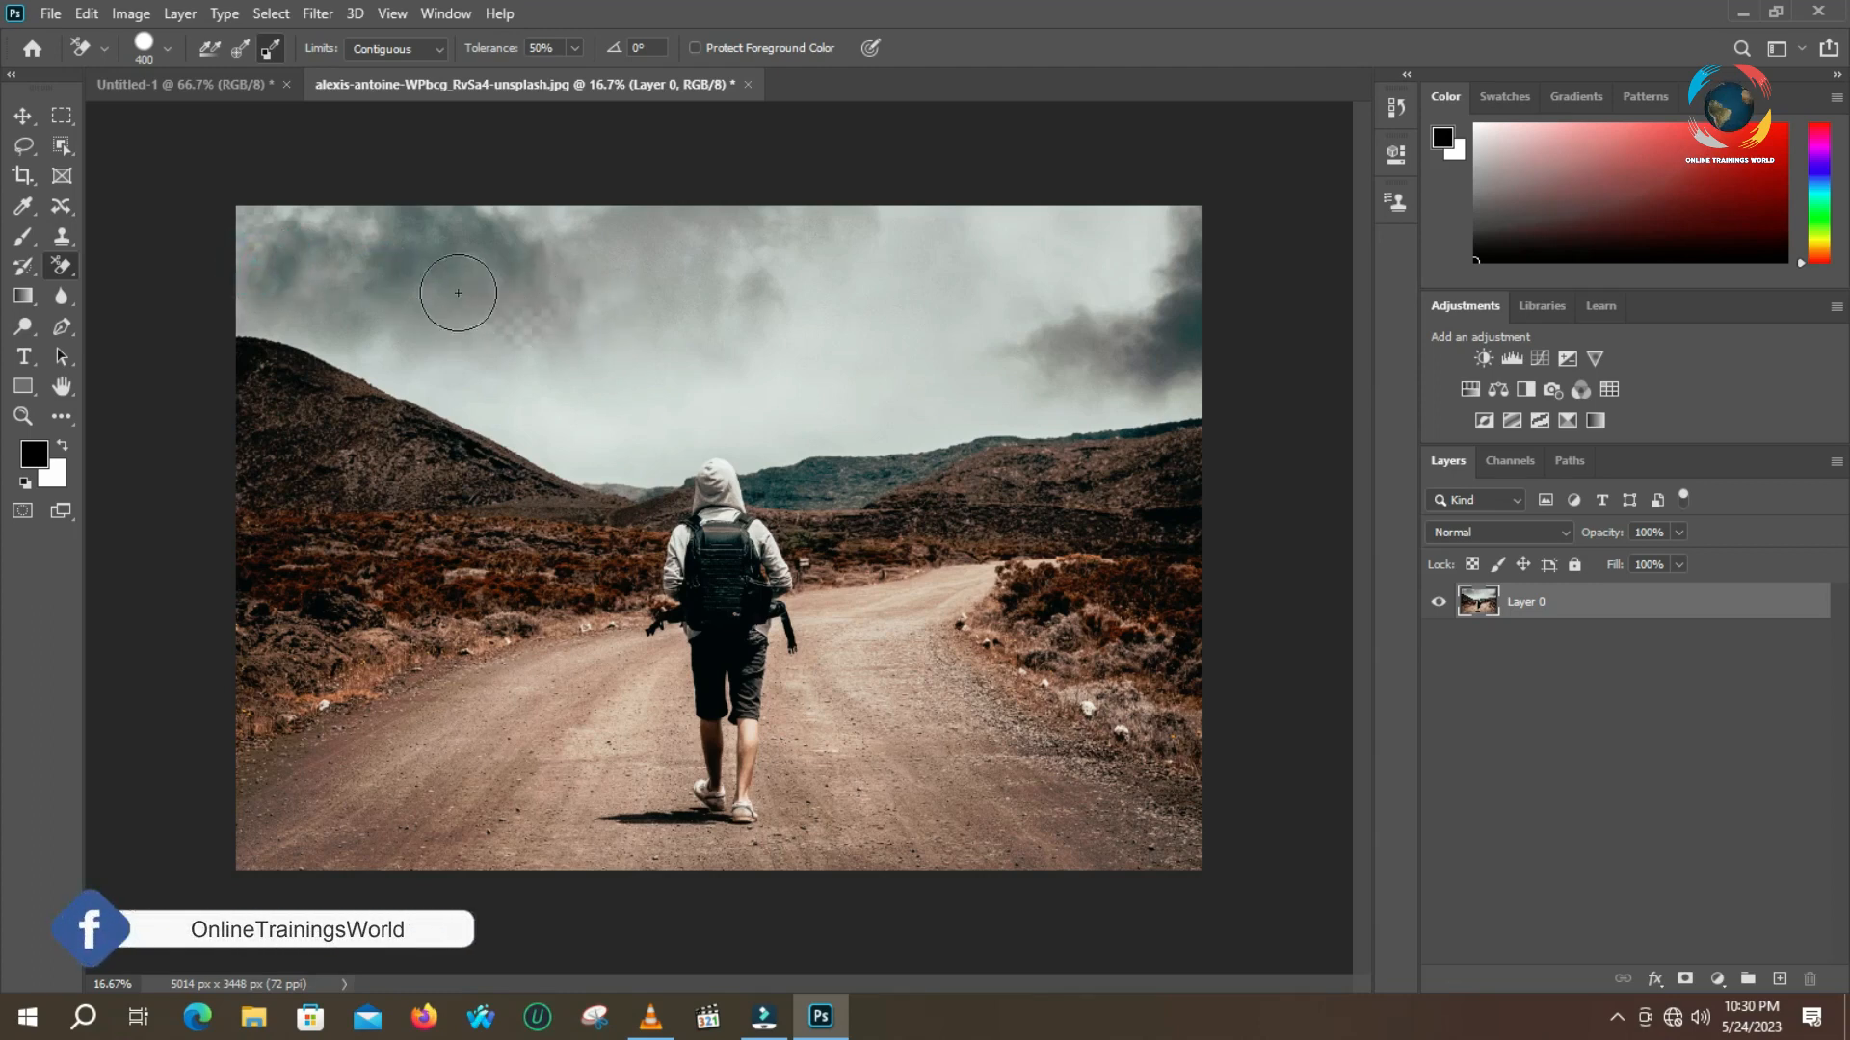
drag(446, 318, 531, 356)
mouse_move(572, 366)
mouse_down()
mouse_move(674, 393)
mouse_move(611, 395)
mouse_move(669, 430)
mouse_move(726, 434)
mouse_move(1185, 400)
mouse_up()
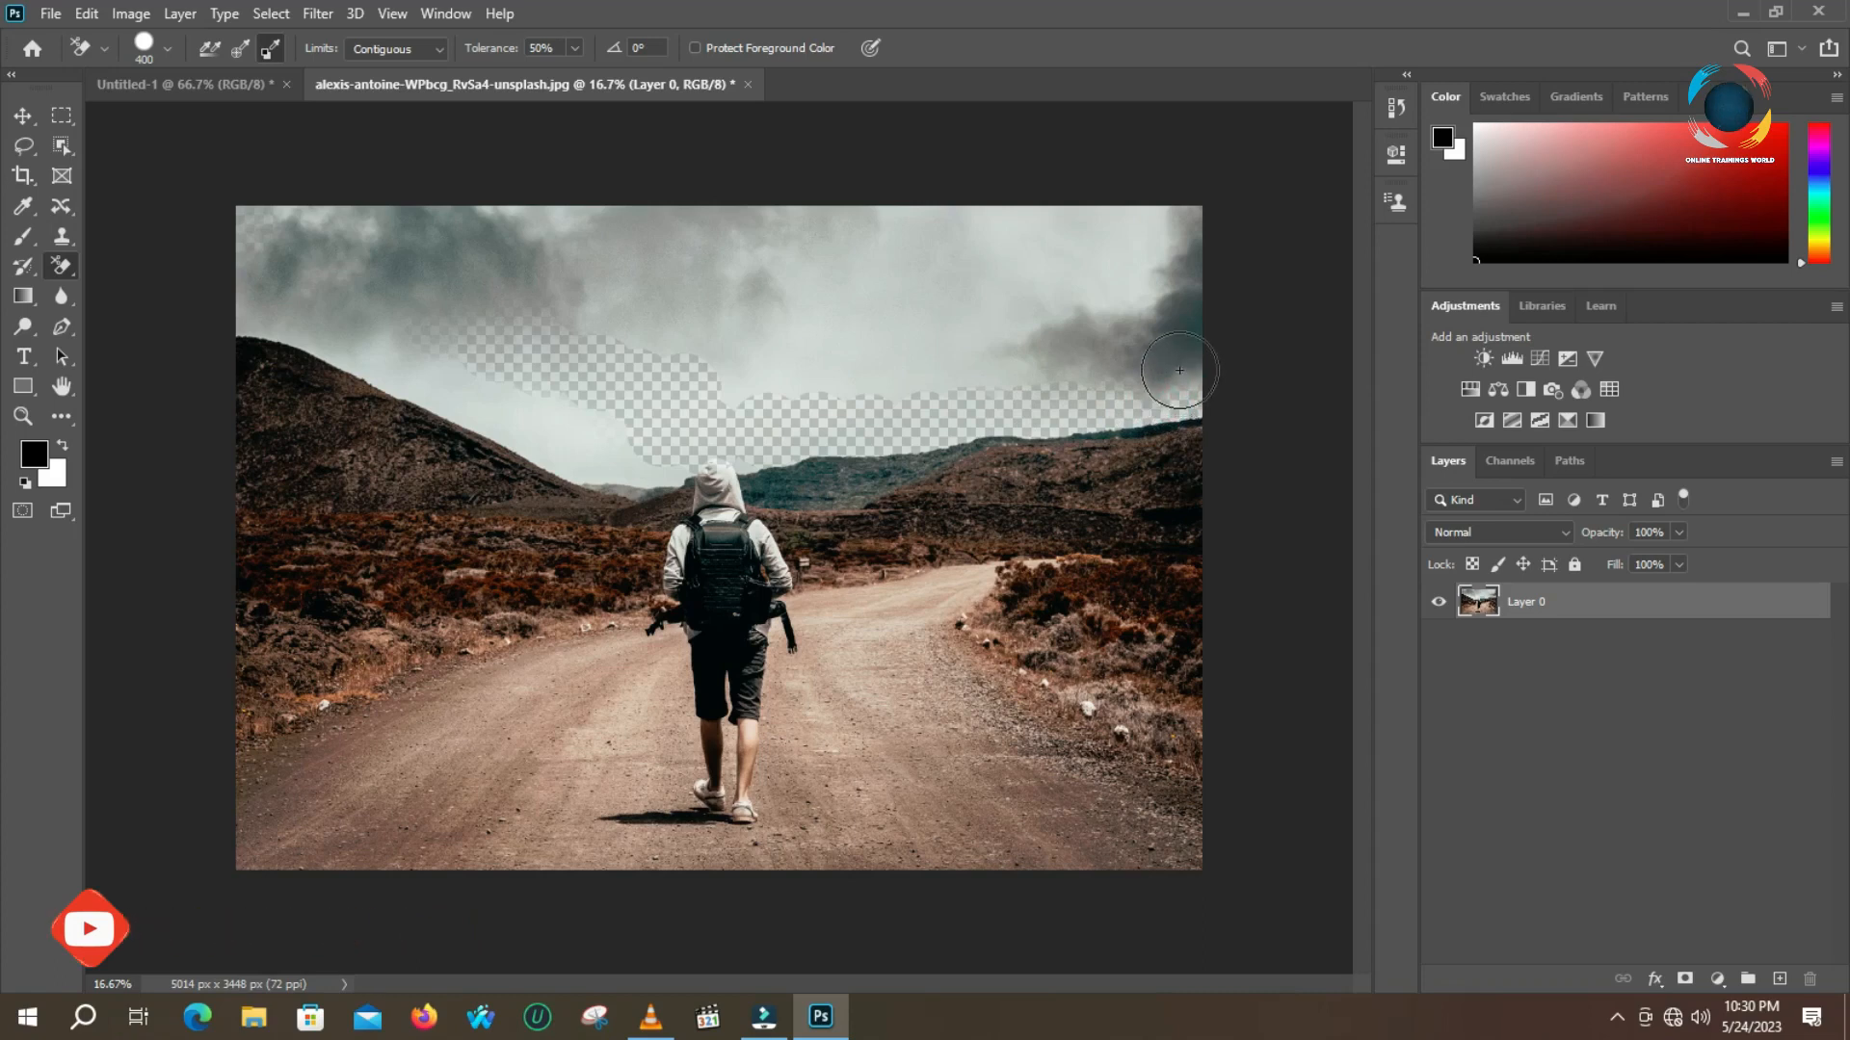
mouse_move(1080, 370)
mouse_down()
mouse_move(680, 357)
mouse_move(738, 332)
mouse_move(1143, 305)
mouse_move(1164, 308)
mouse_move(1163, 338)
mouse_move(1150, 239)
mouse_move(284, 226)
mouse_move(246, 272)
mouse_move(283, 312)
mouse_move(639, 470)
mouse_up()
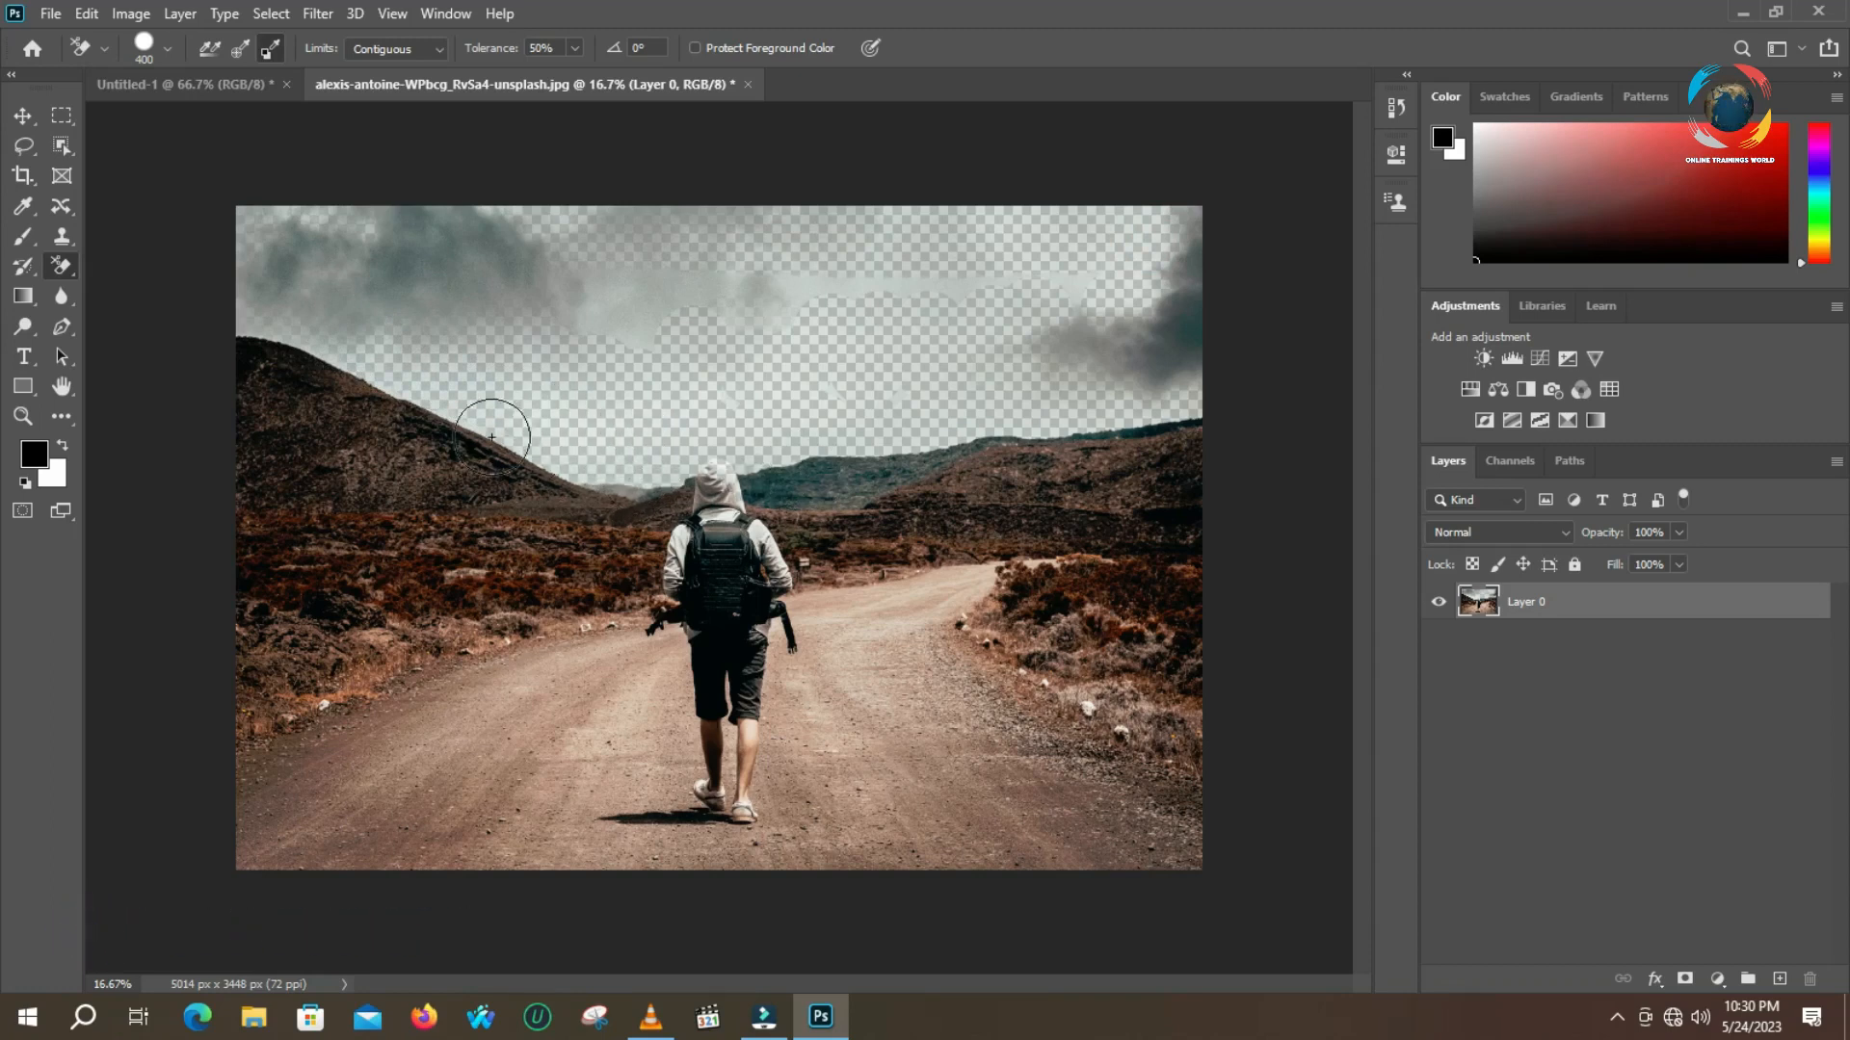
drag(546, 278, 1154, 285)
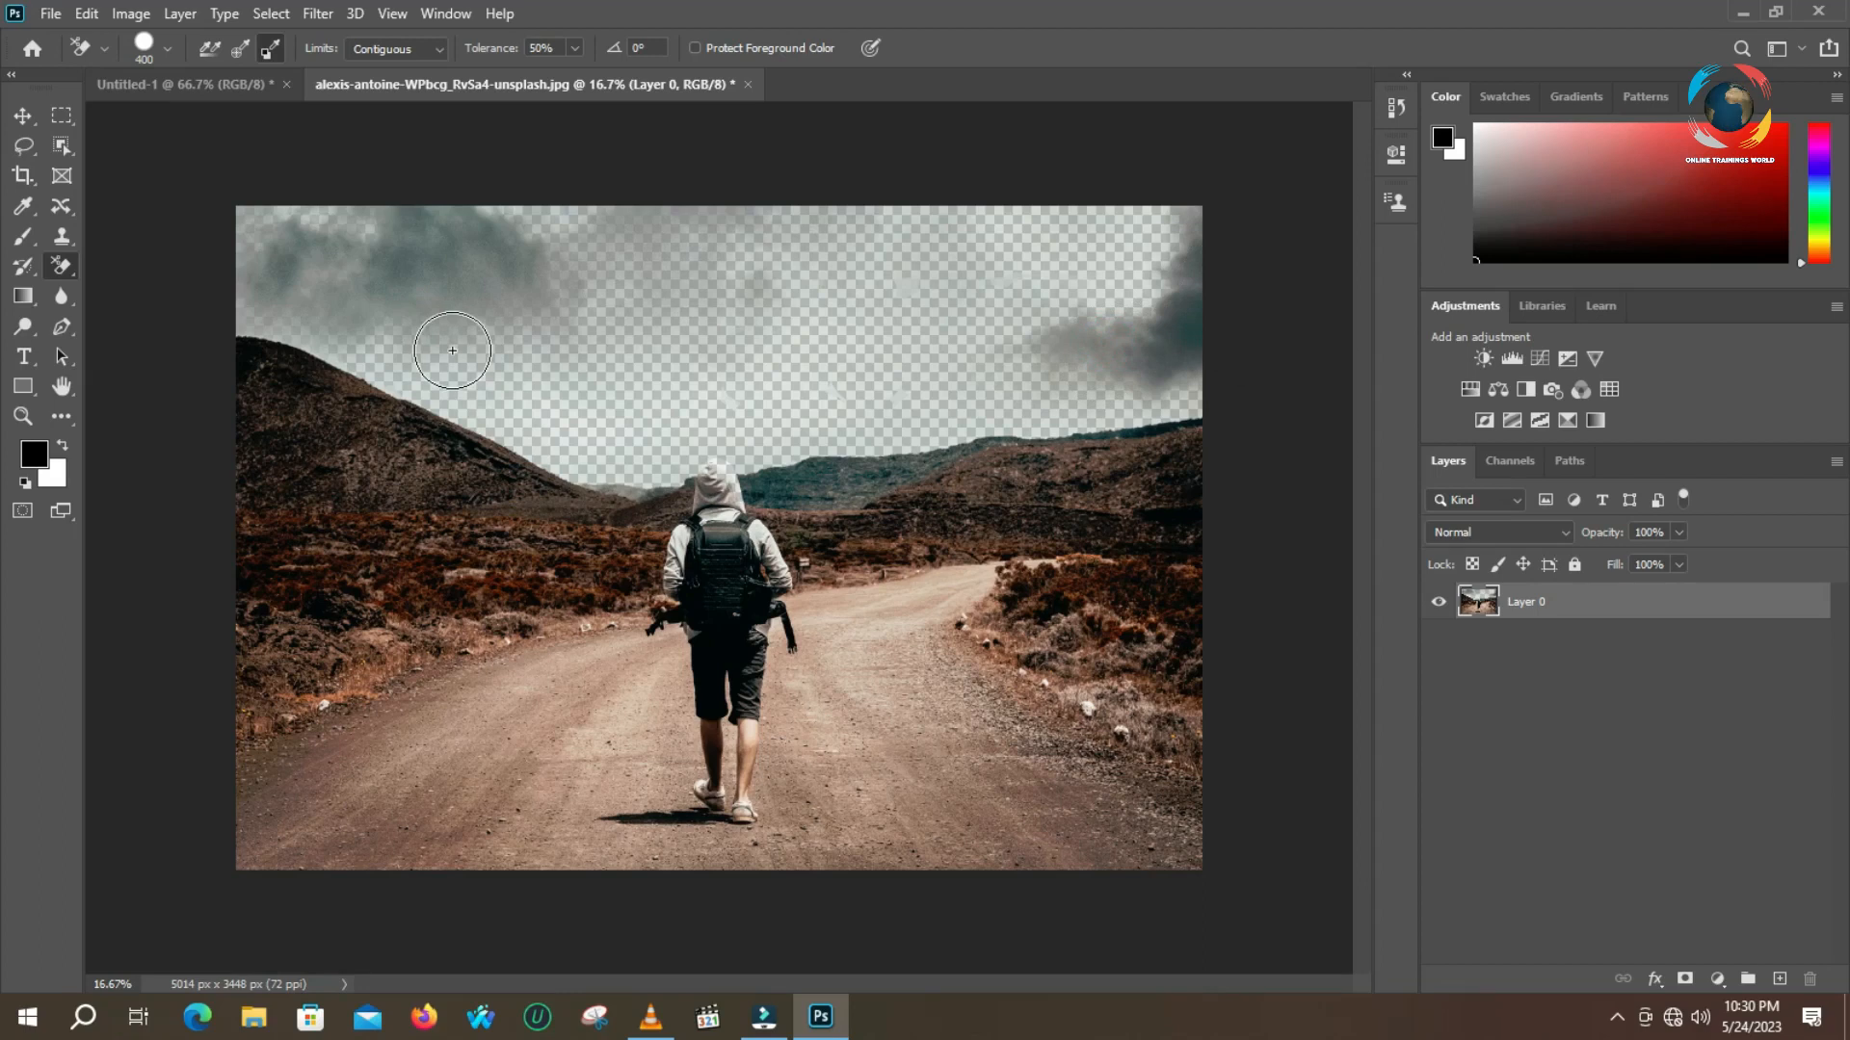
Enable Protect Foreground Color and dab the Background Eraser over the scrubland, the hills and the sky
click(695, 47)
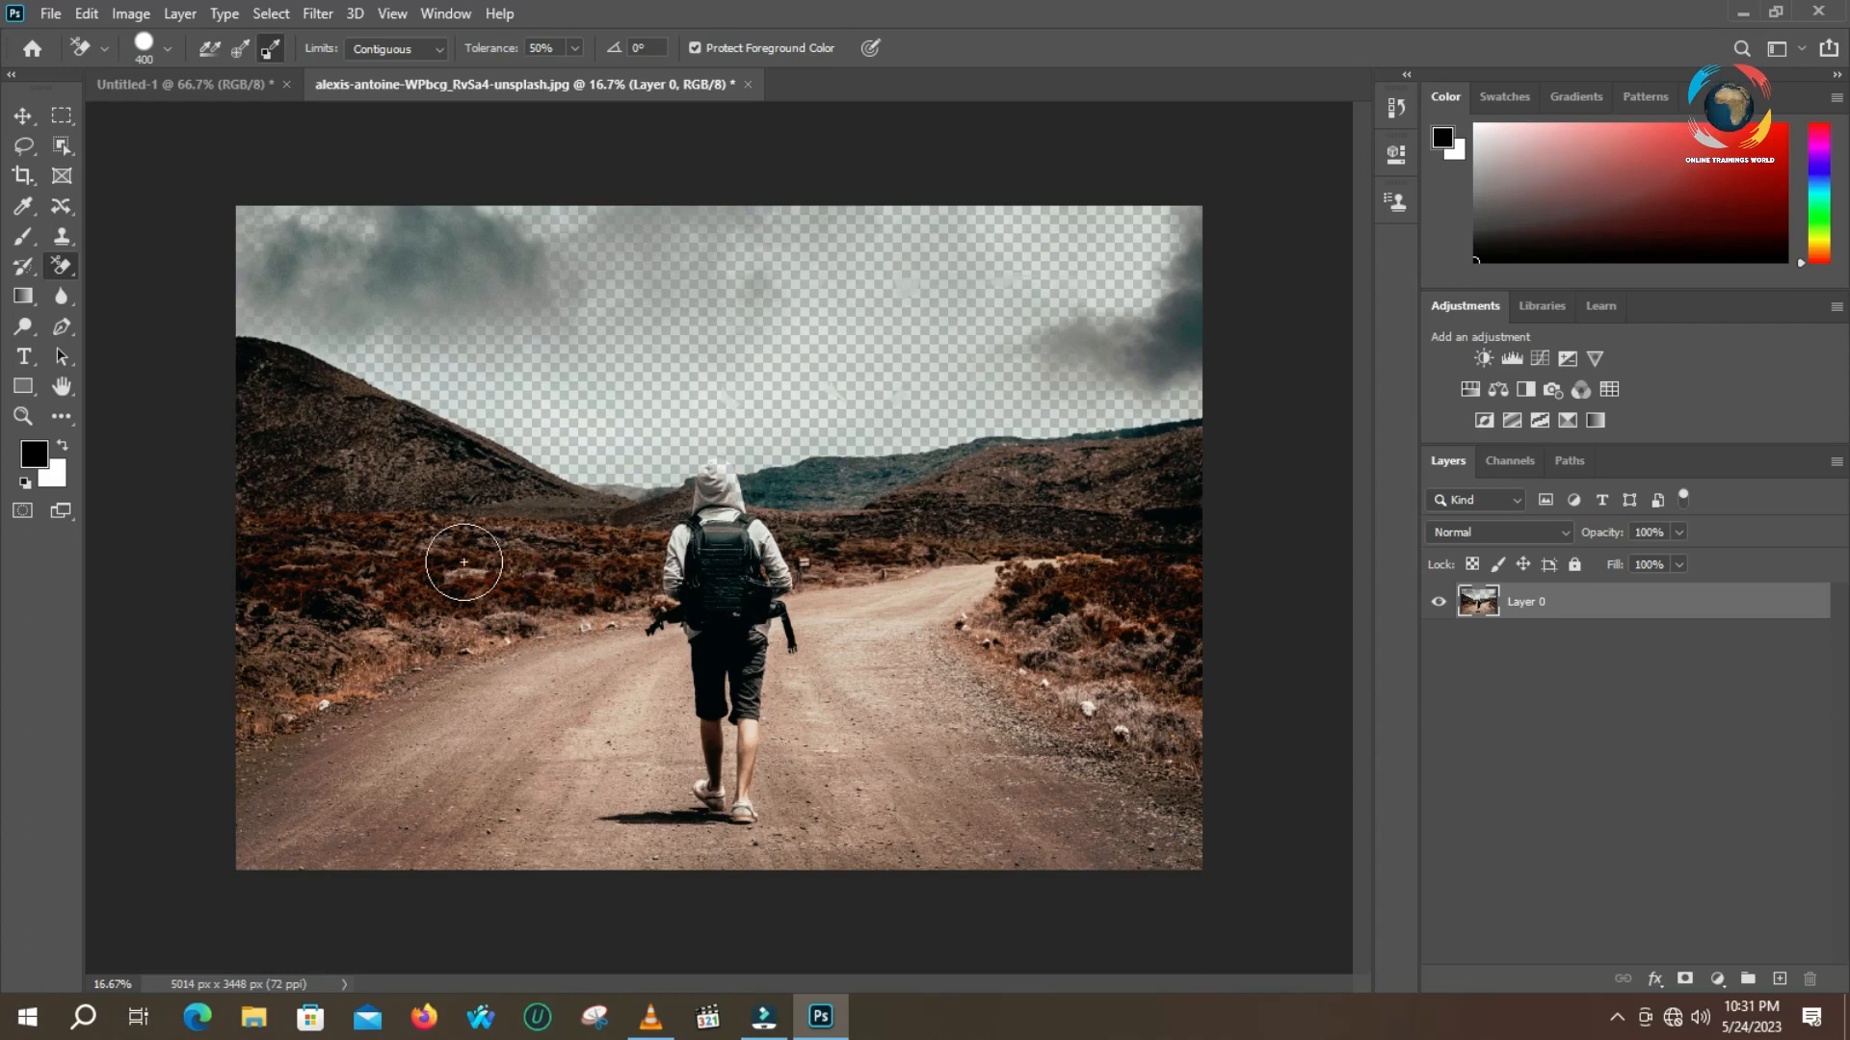
click(462, 559)
click(511, 555)
click(614, 527)
click(696, 501)
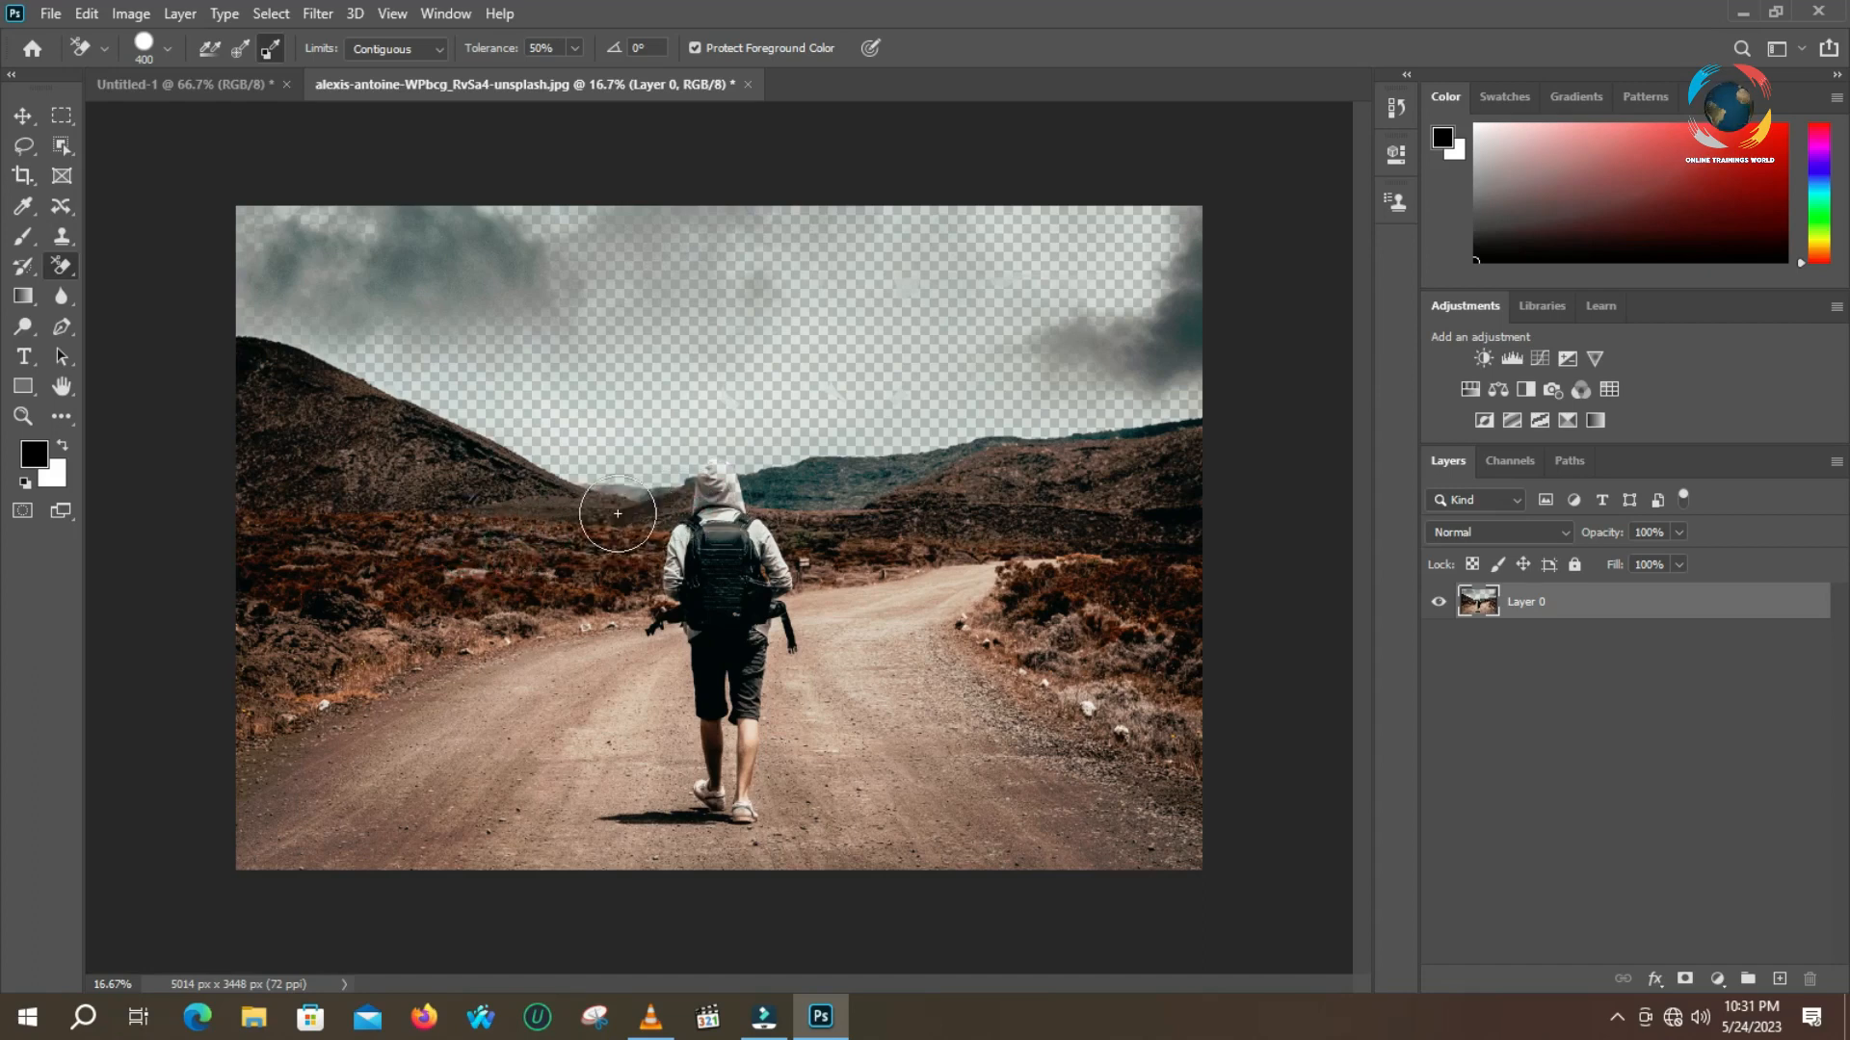
click(583, 549)
click(818, 499)
click(973, 460)
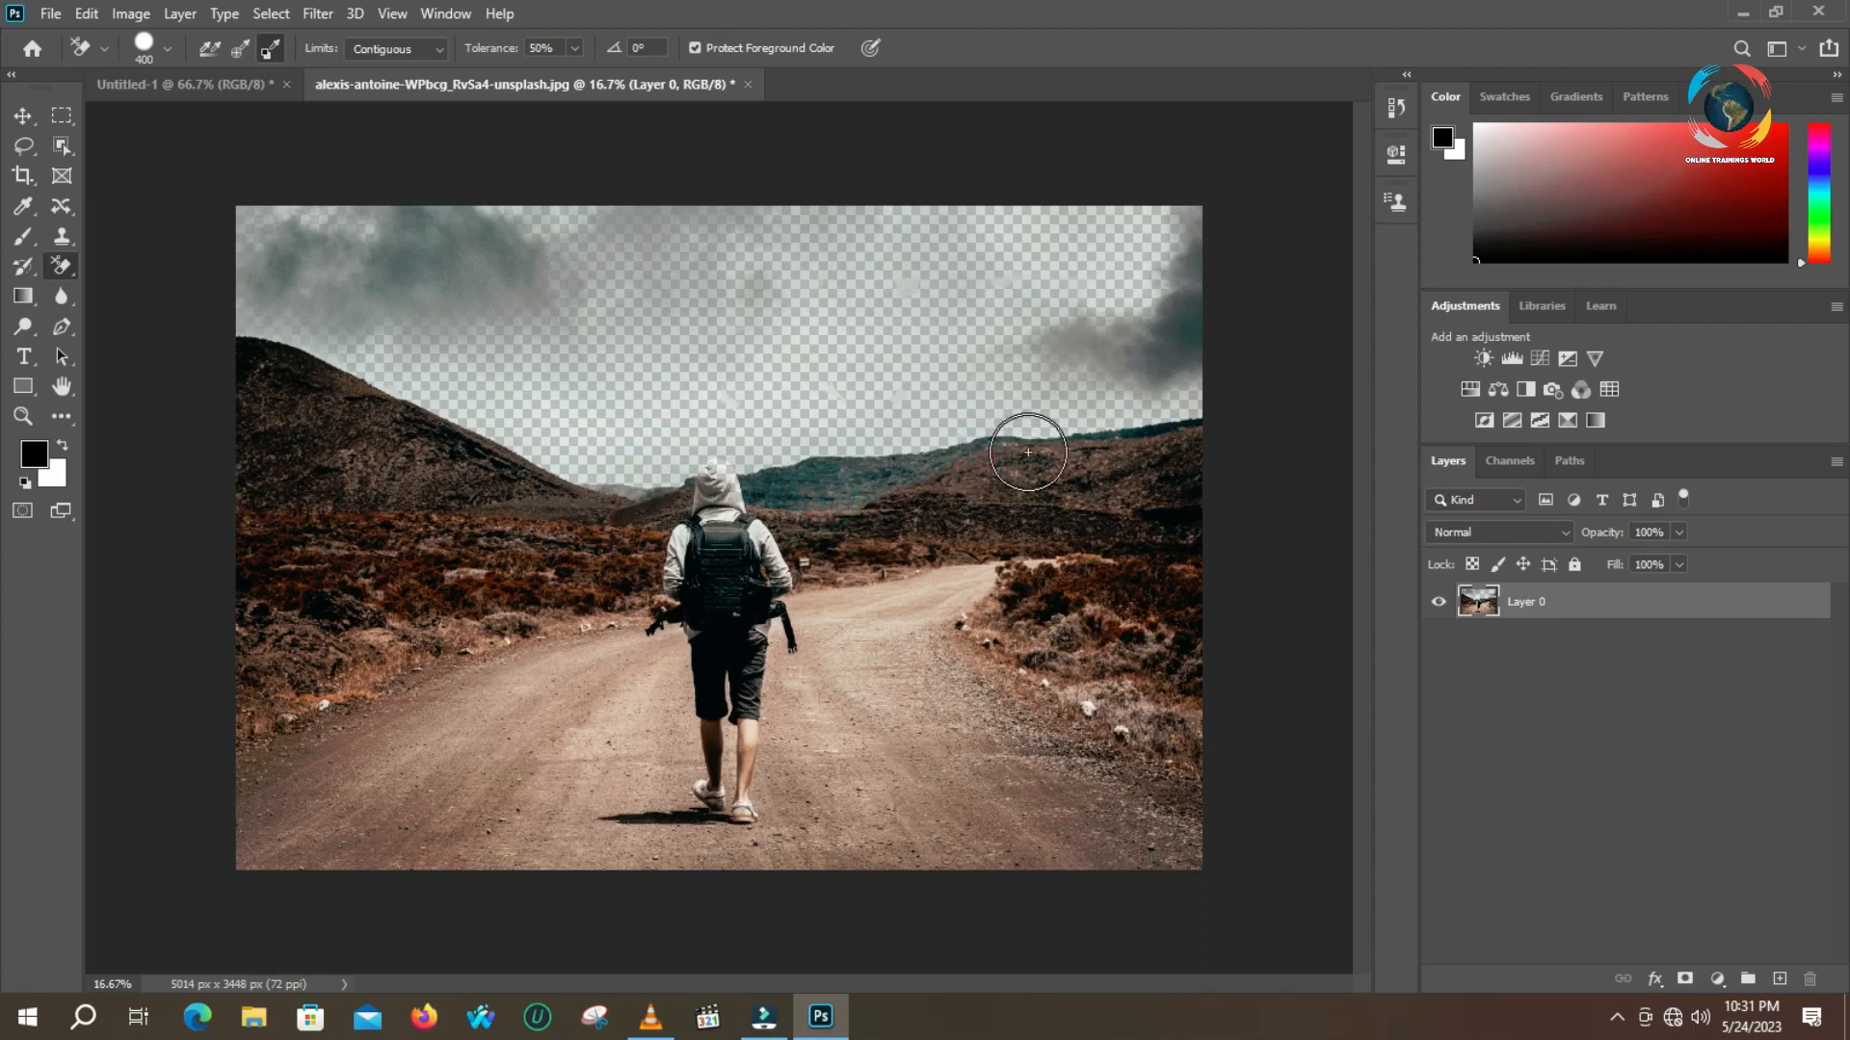
right_click(1174, 324)
click(891, 325)
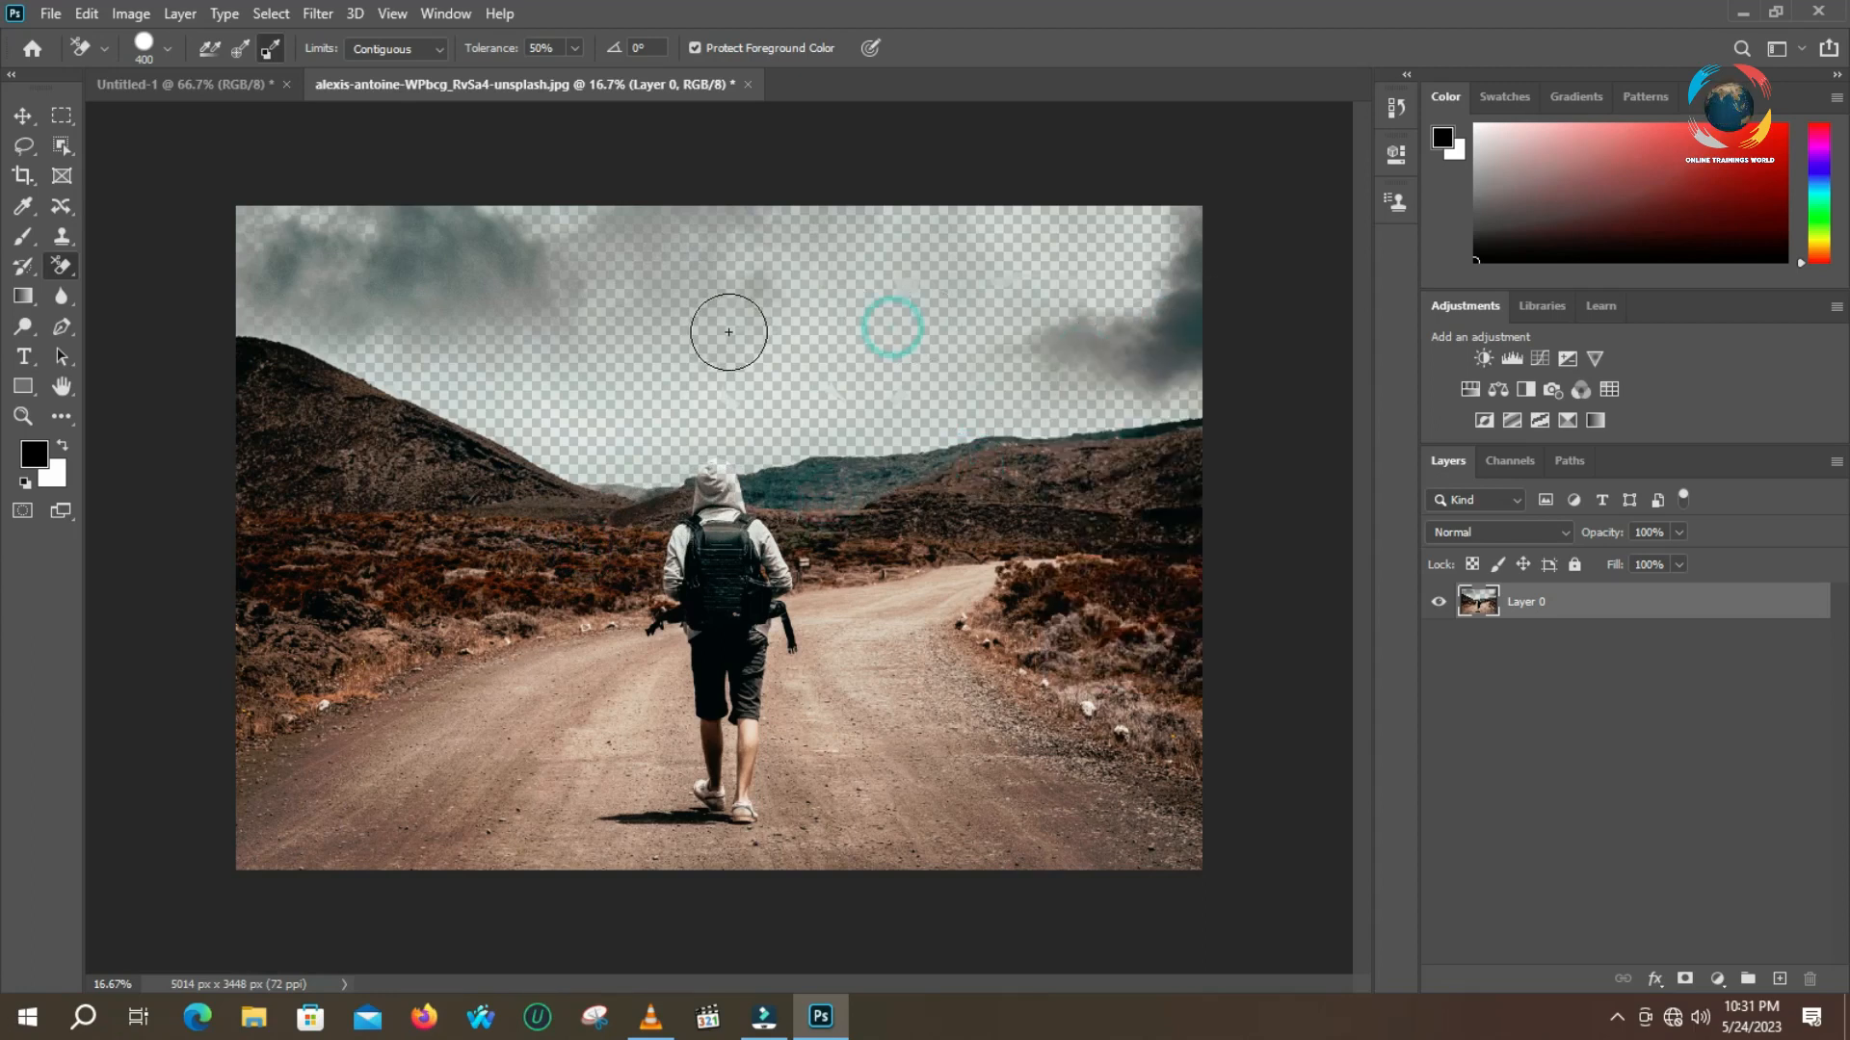
click(344, 287)
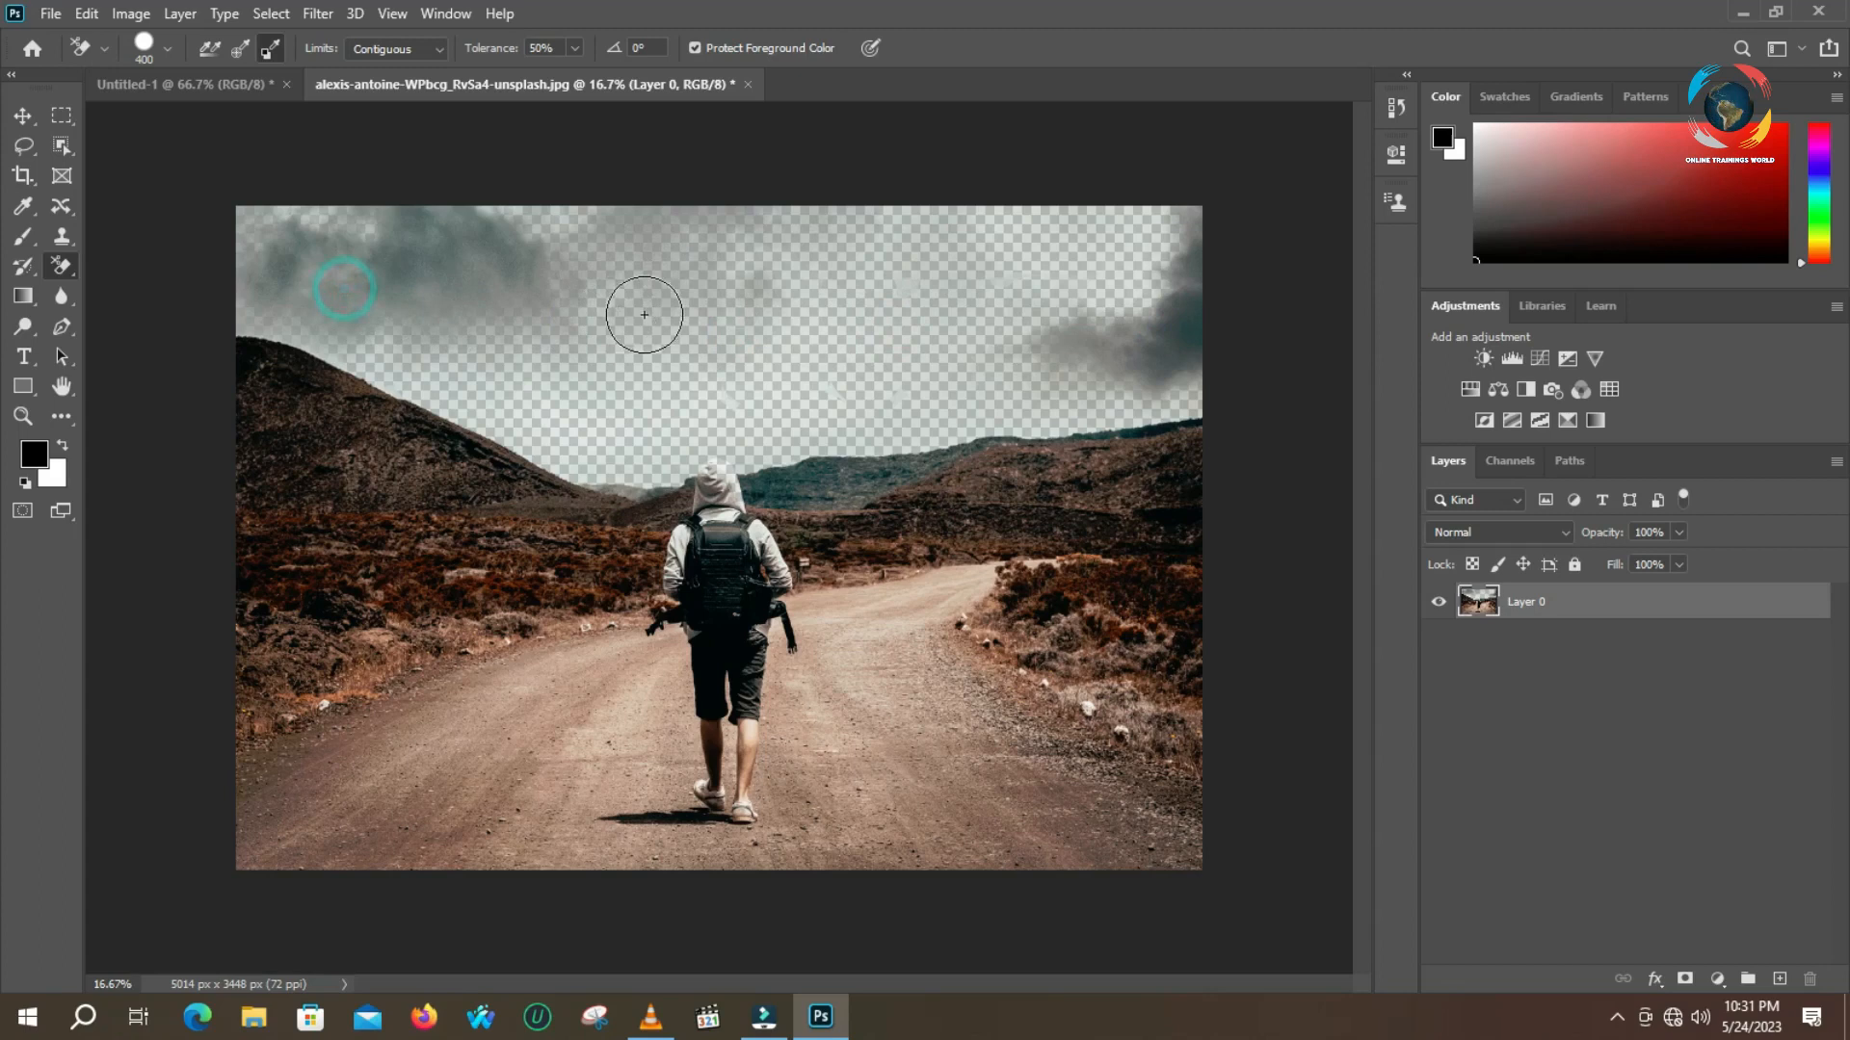
Turn off Protect Foreground Color and dab the Background Eraser over the left side of the dirt road
click(700, 52)
click(421, 627)
click(522, 674)
click(491, 718)
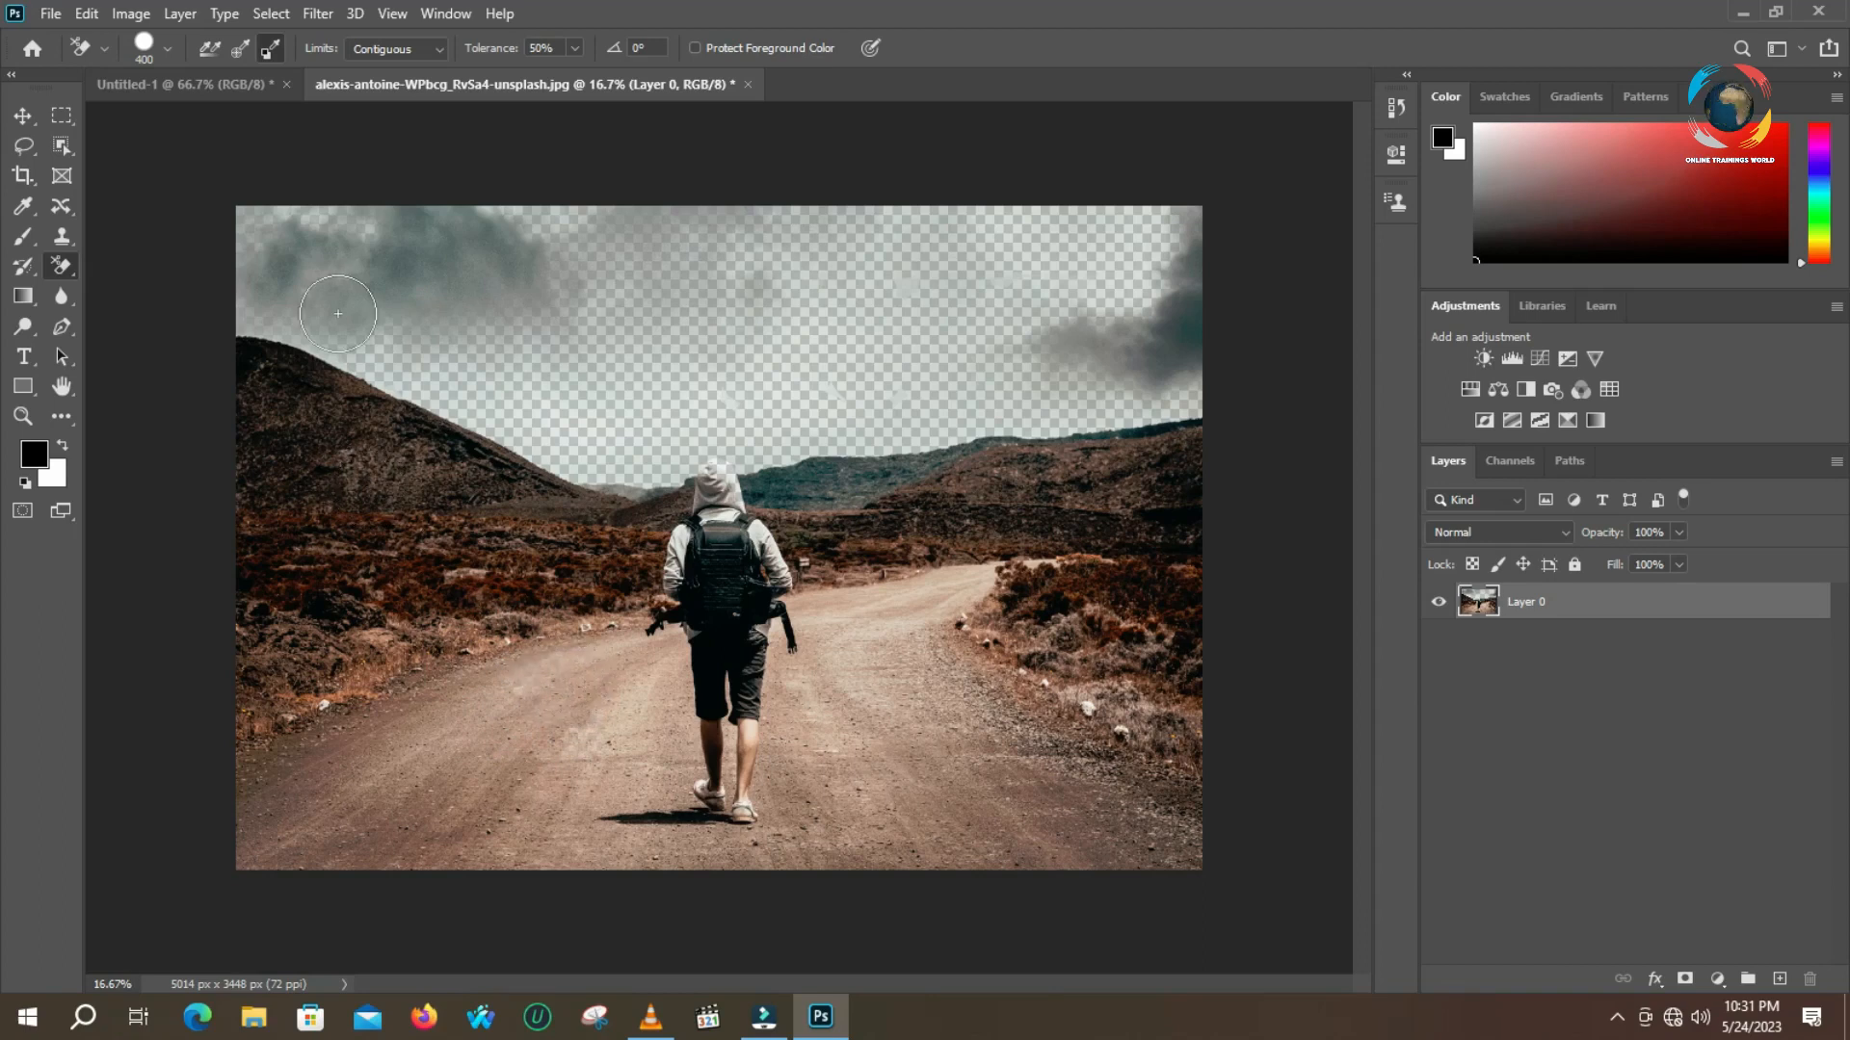
click(101, 50)
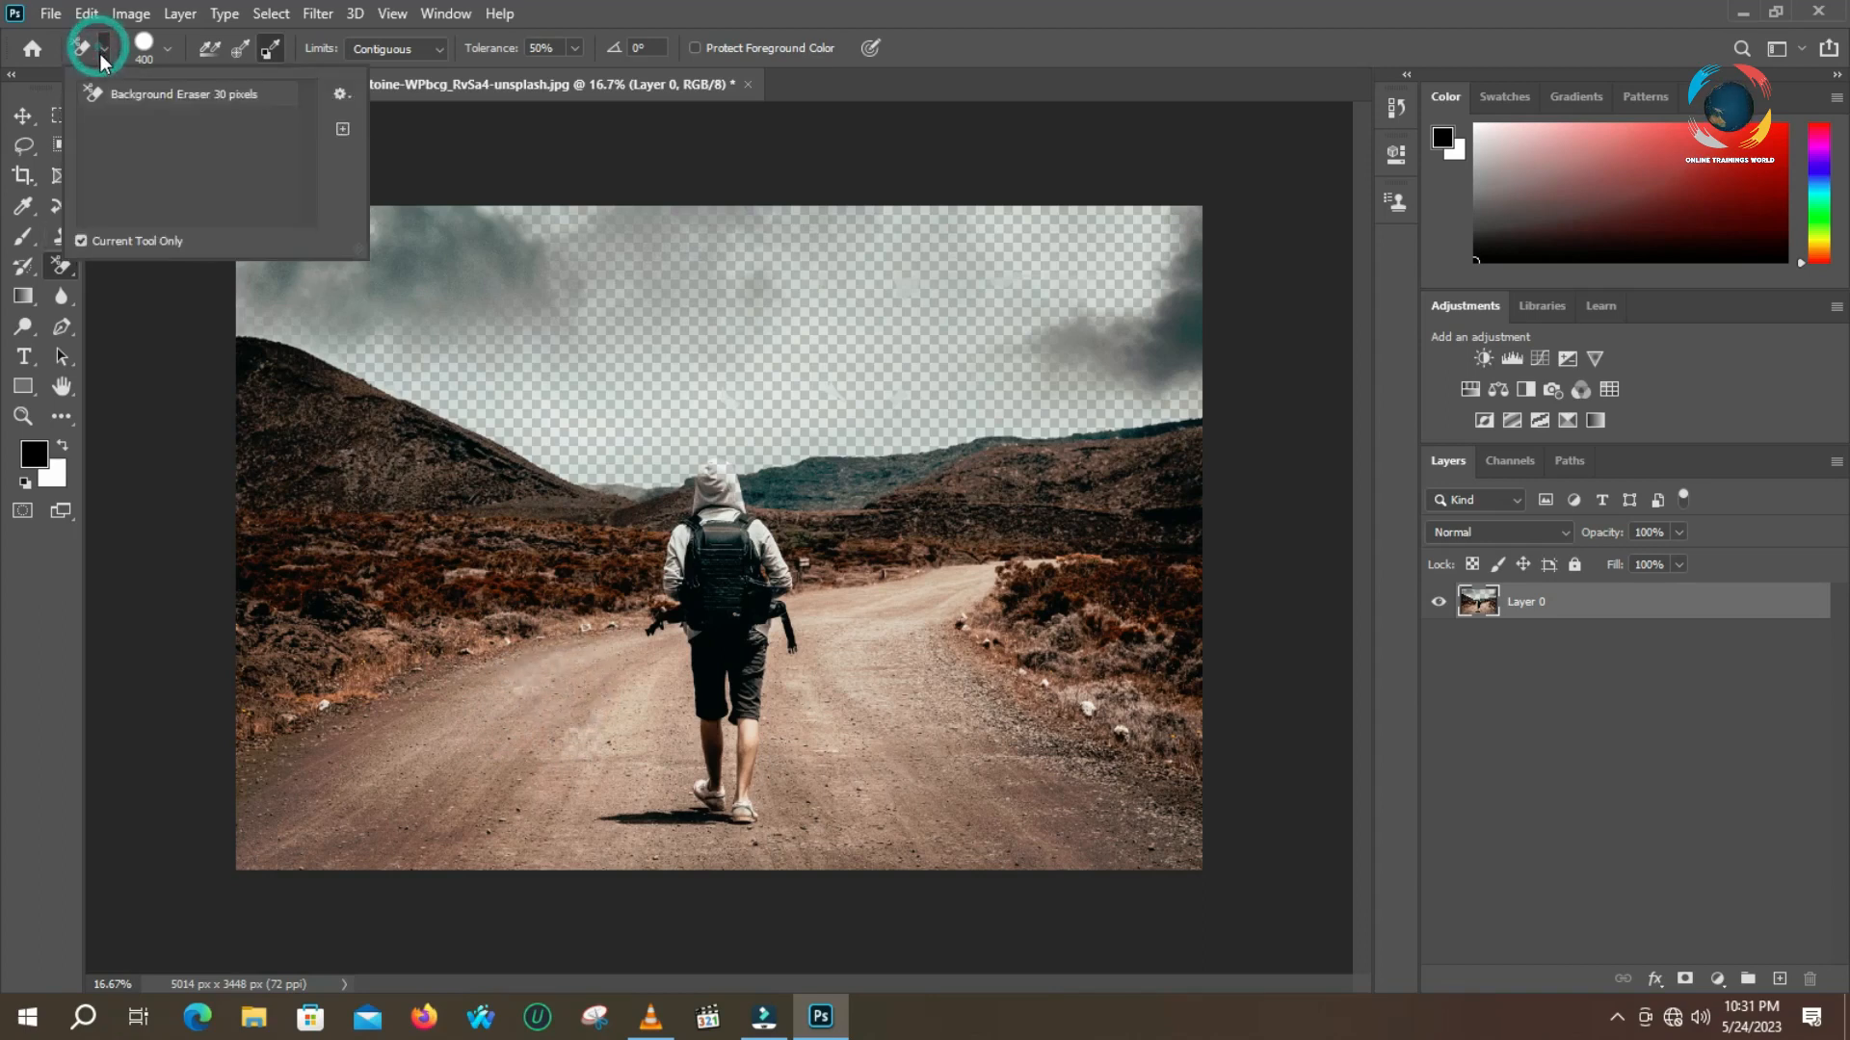
click(123, 297)
right_click(64, 270)
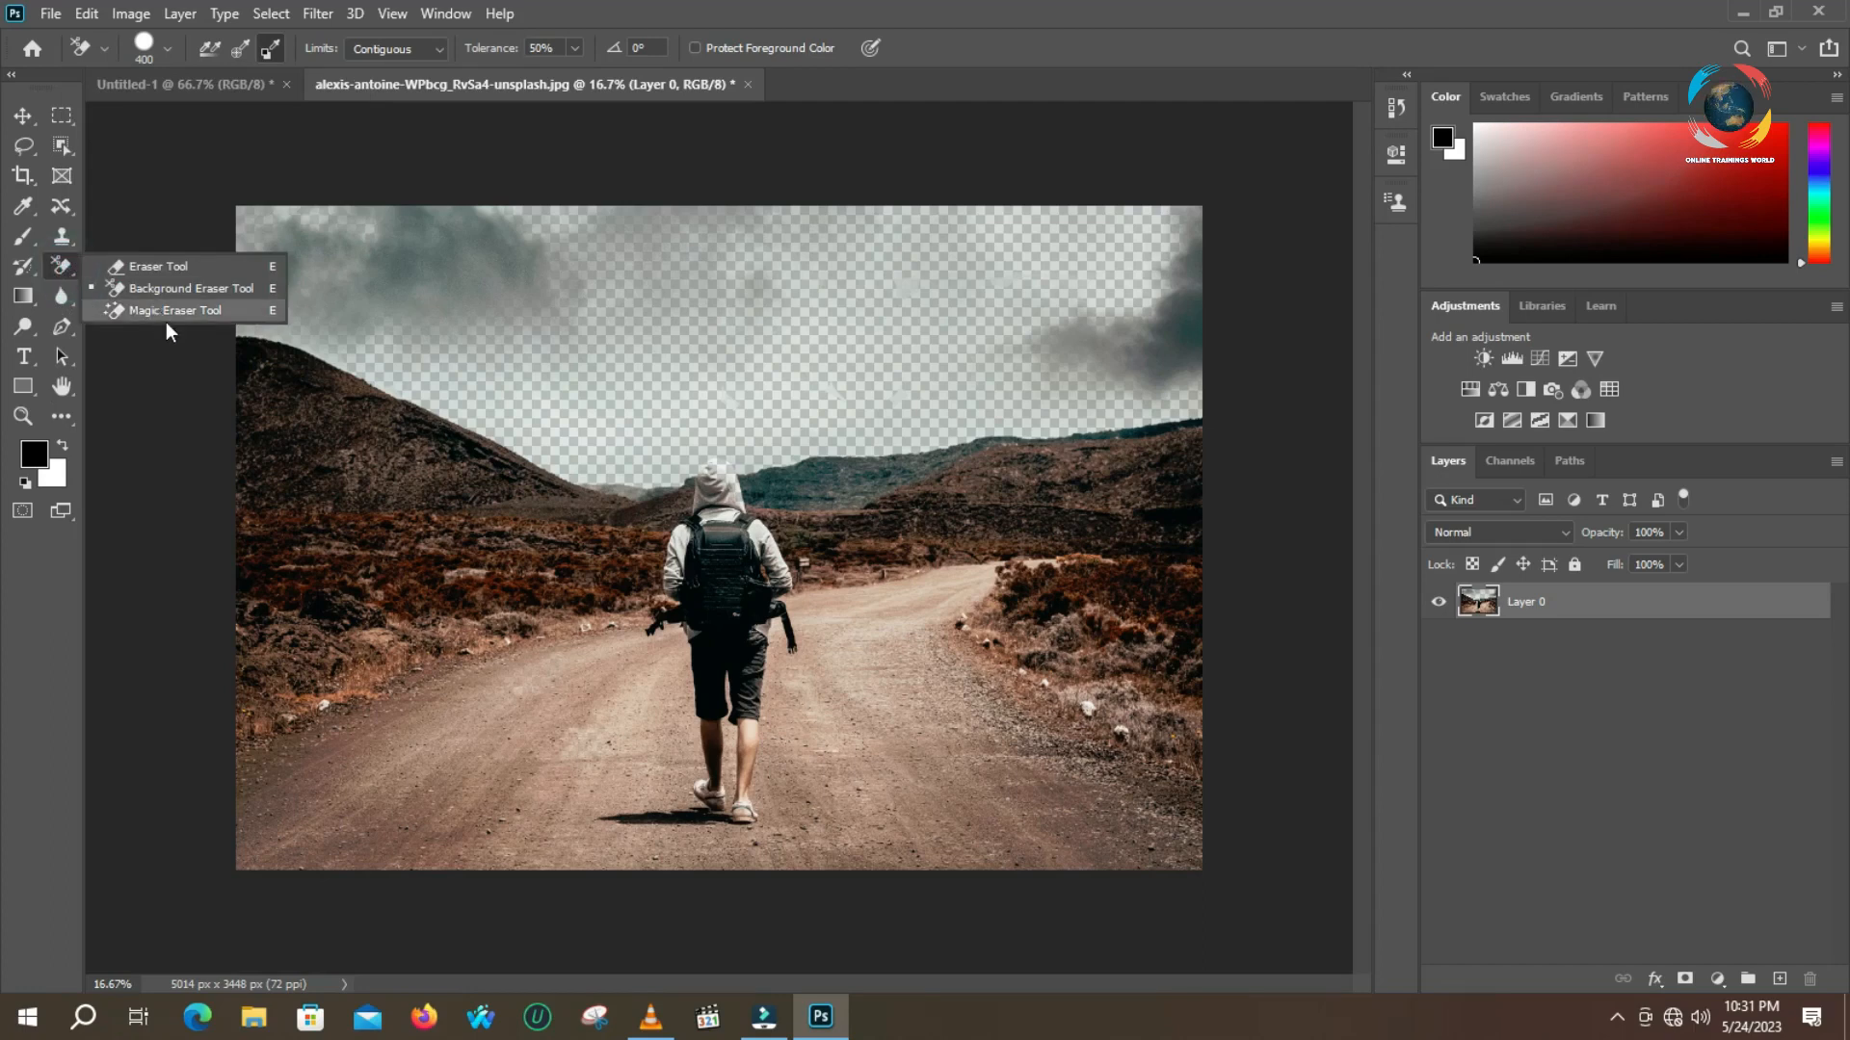
click(188, 485)
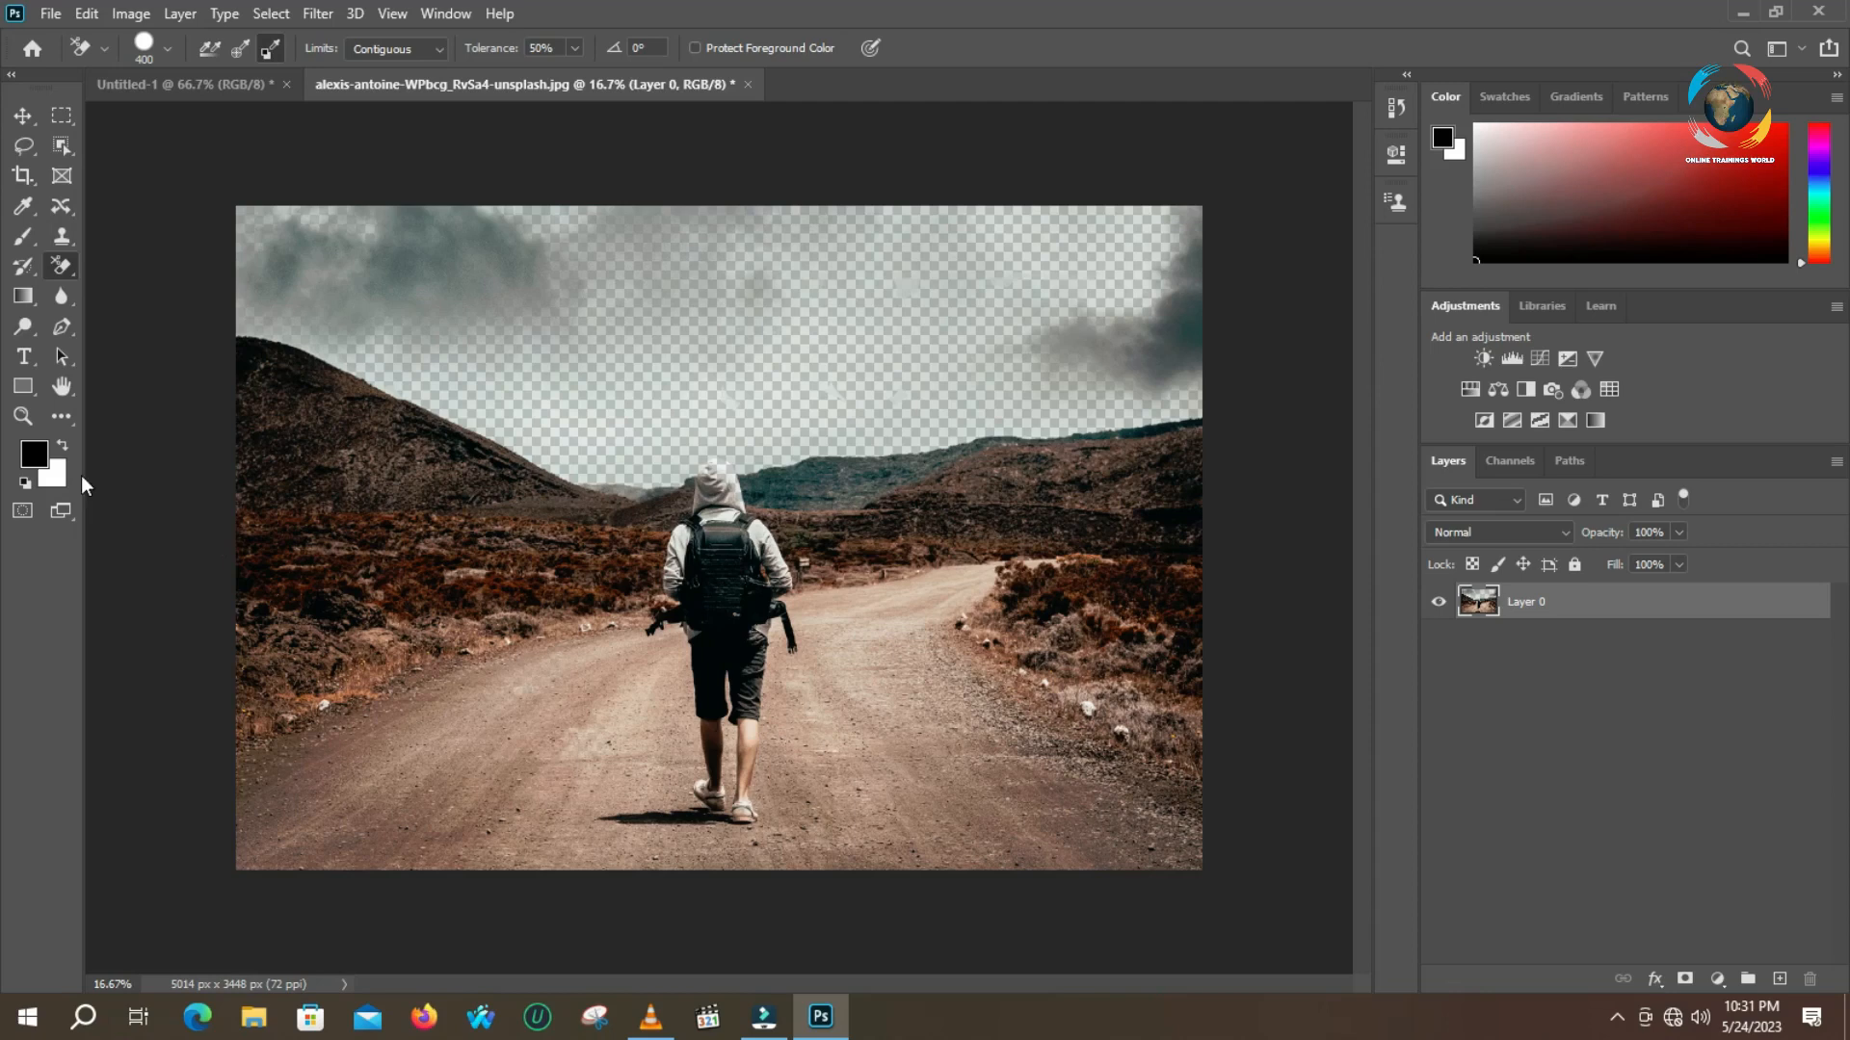
Confirm black as the foreground color and paint a thin winding Brush stroke from the sky down over the hiker
click(29, 461)
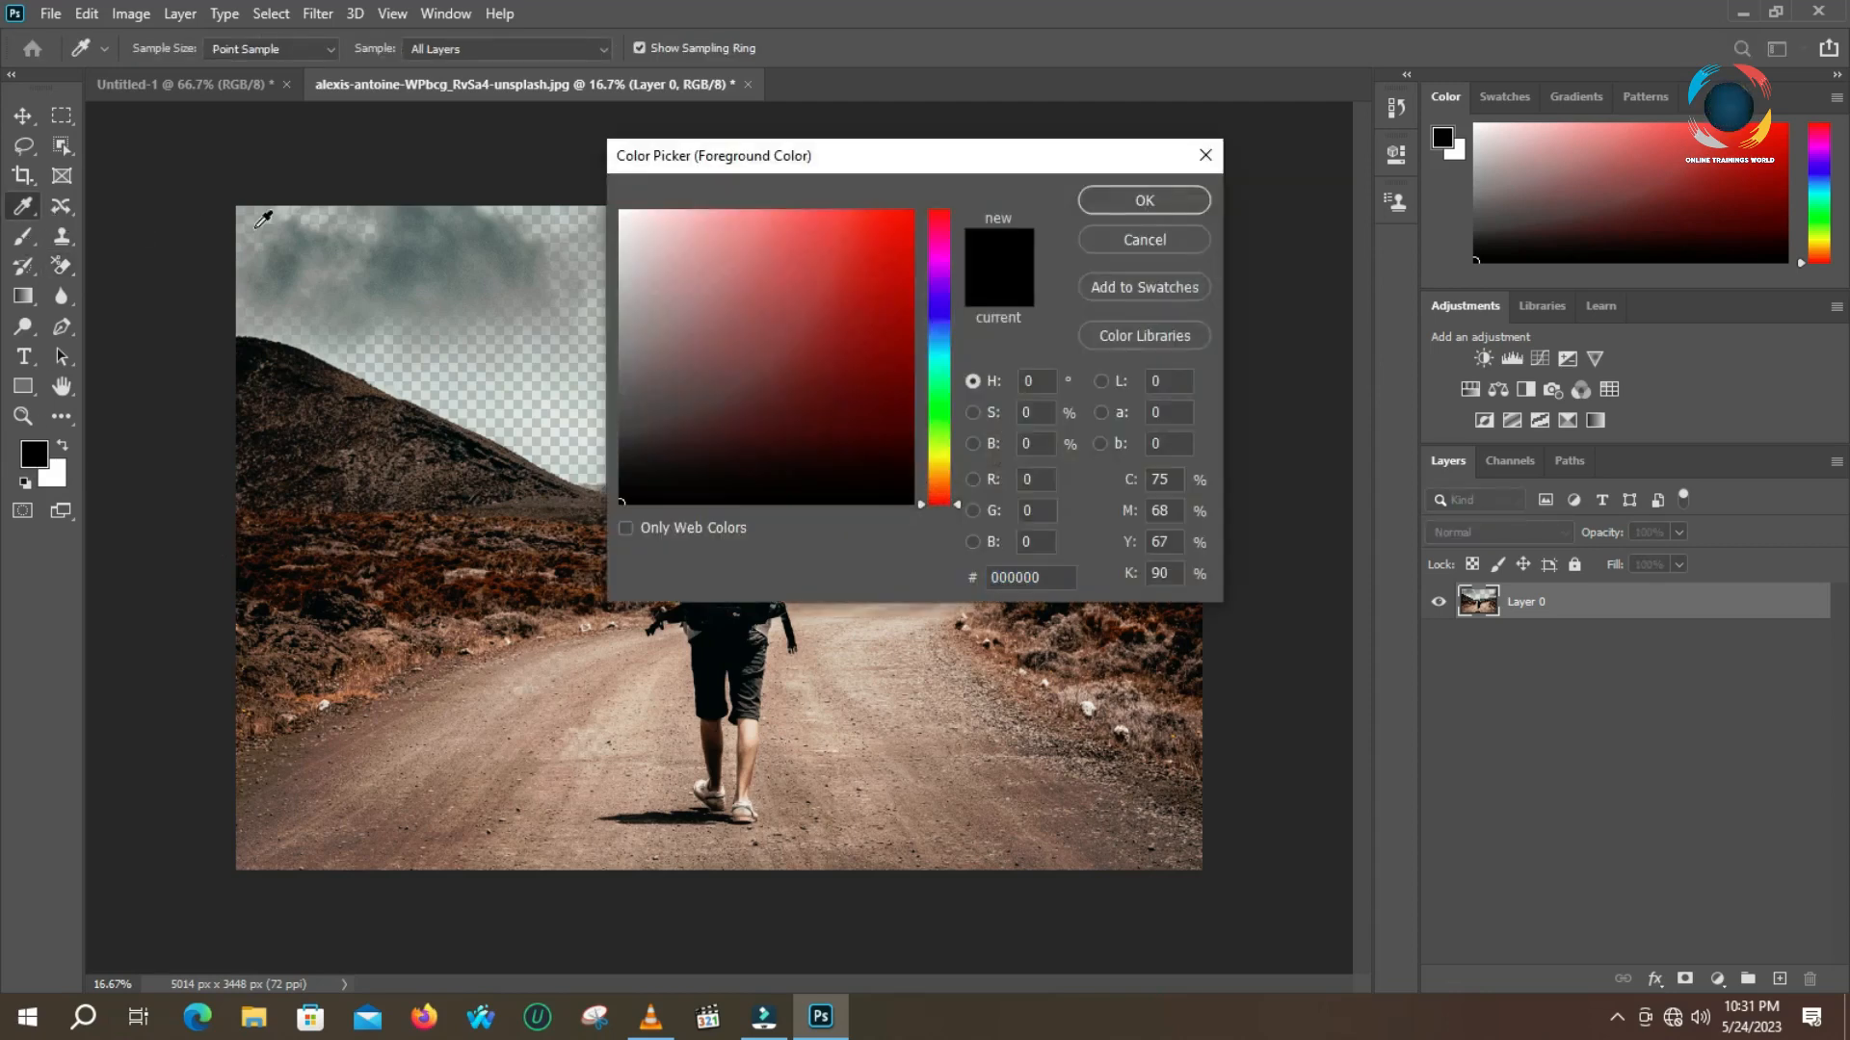
click(1154, 206)
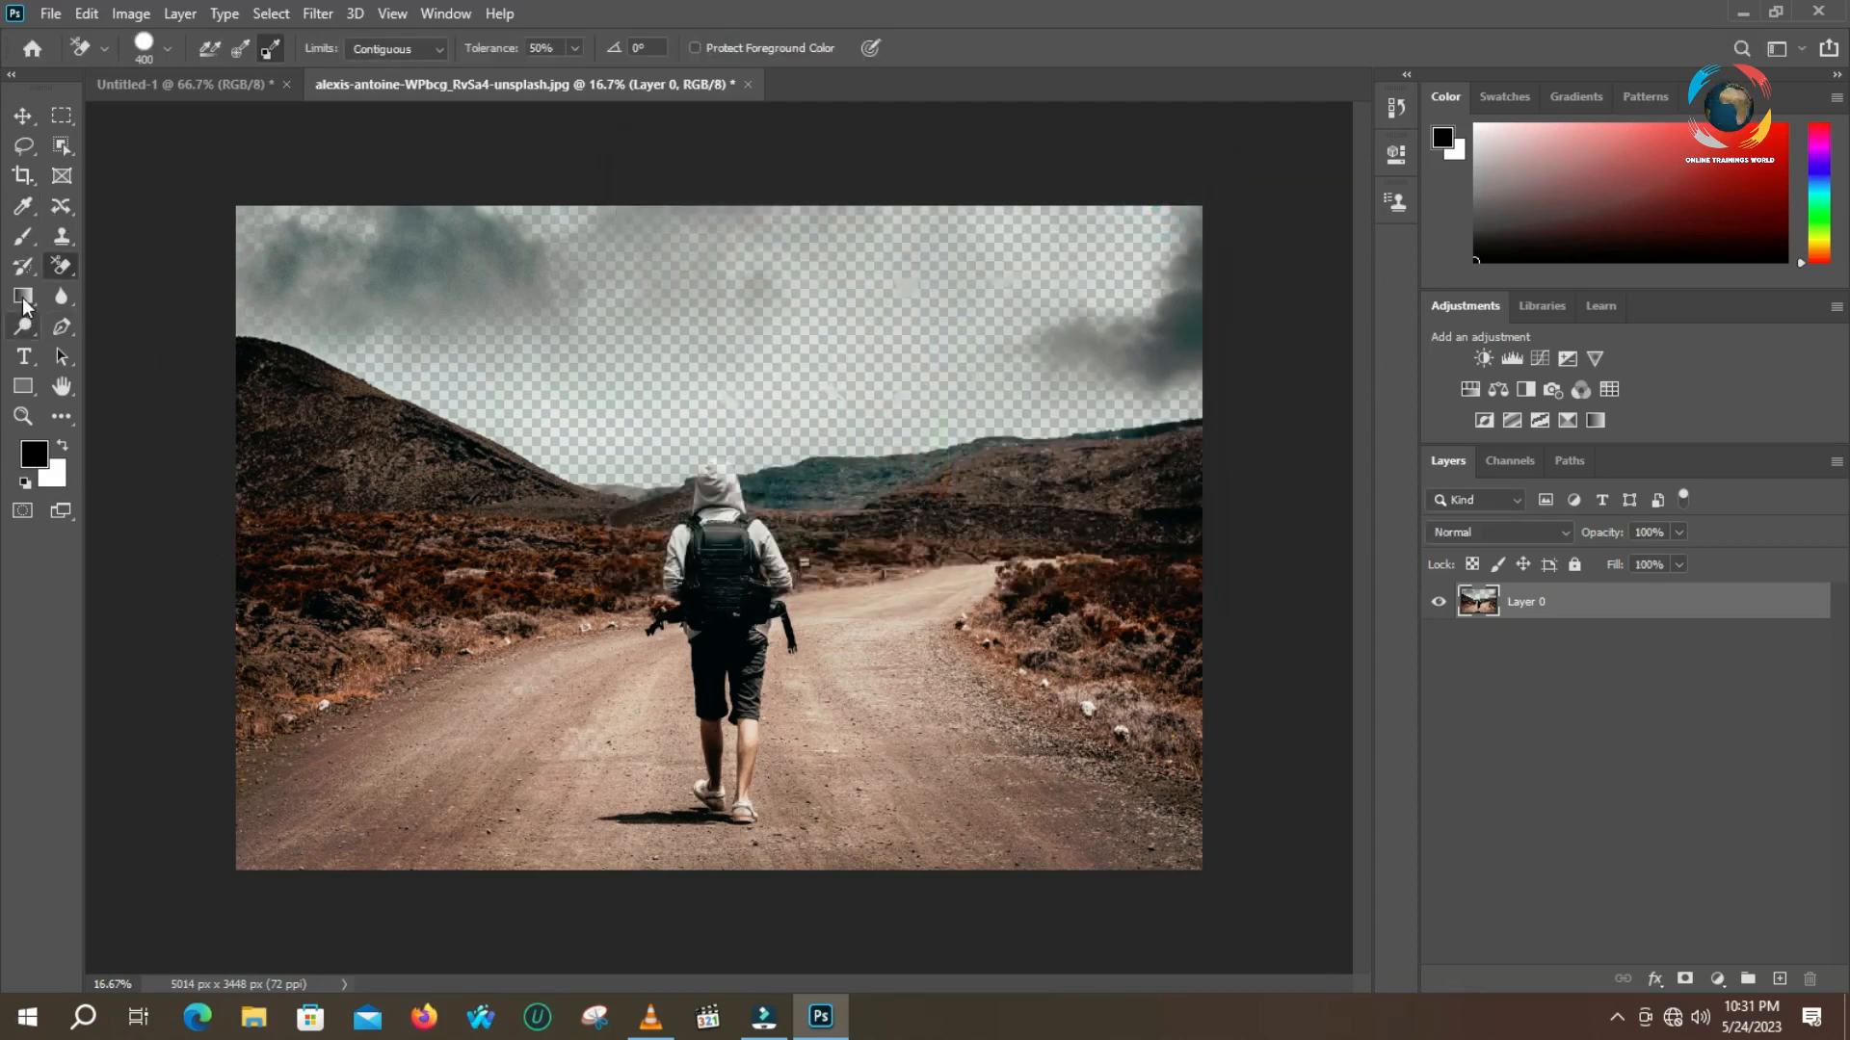
click(23, 267)
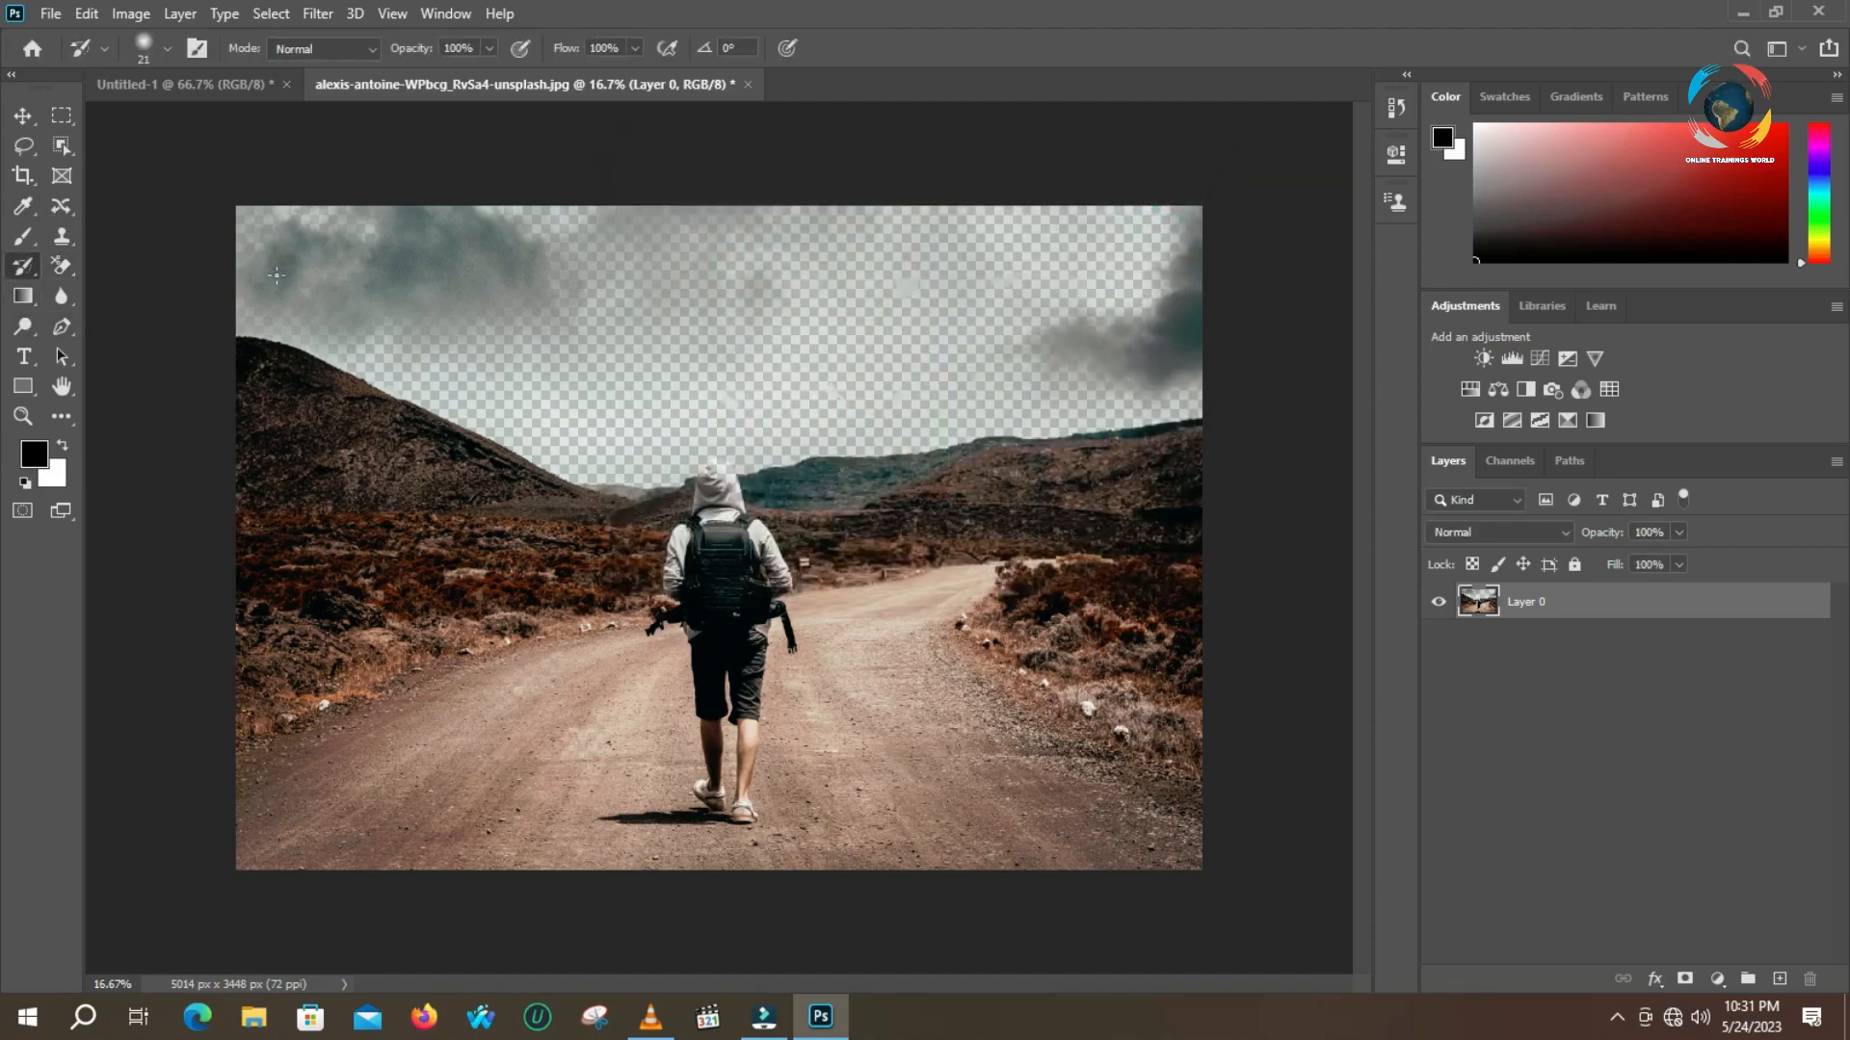
click(23, 238)
mouse_move(497, 253)
mouse_down()
mouse_move(674, 306)
mouse_move(740, 461)
mouse_up()
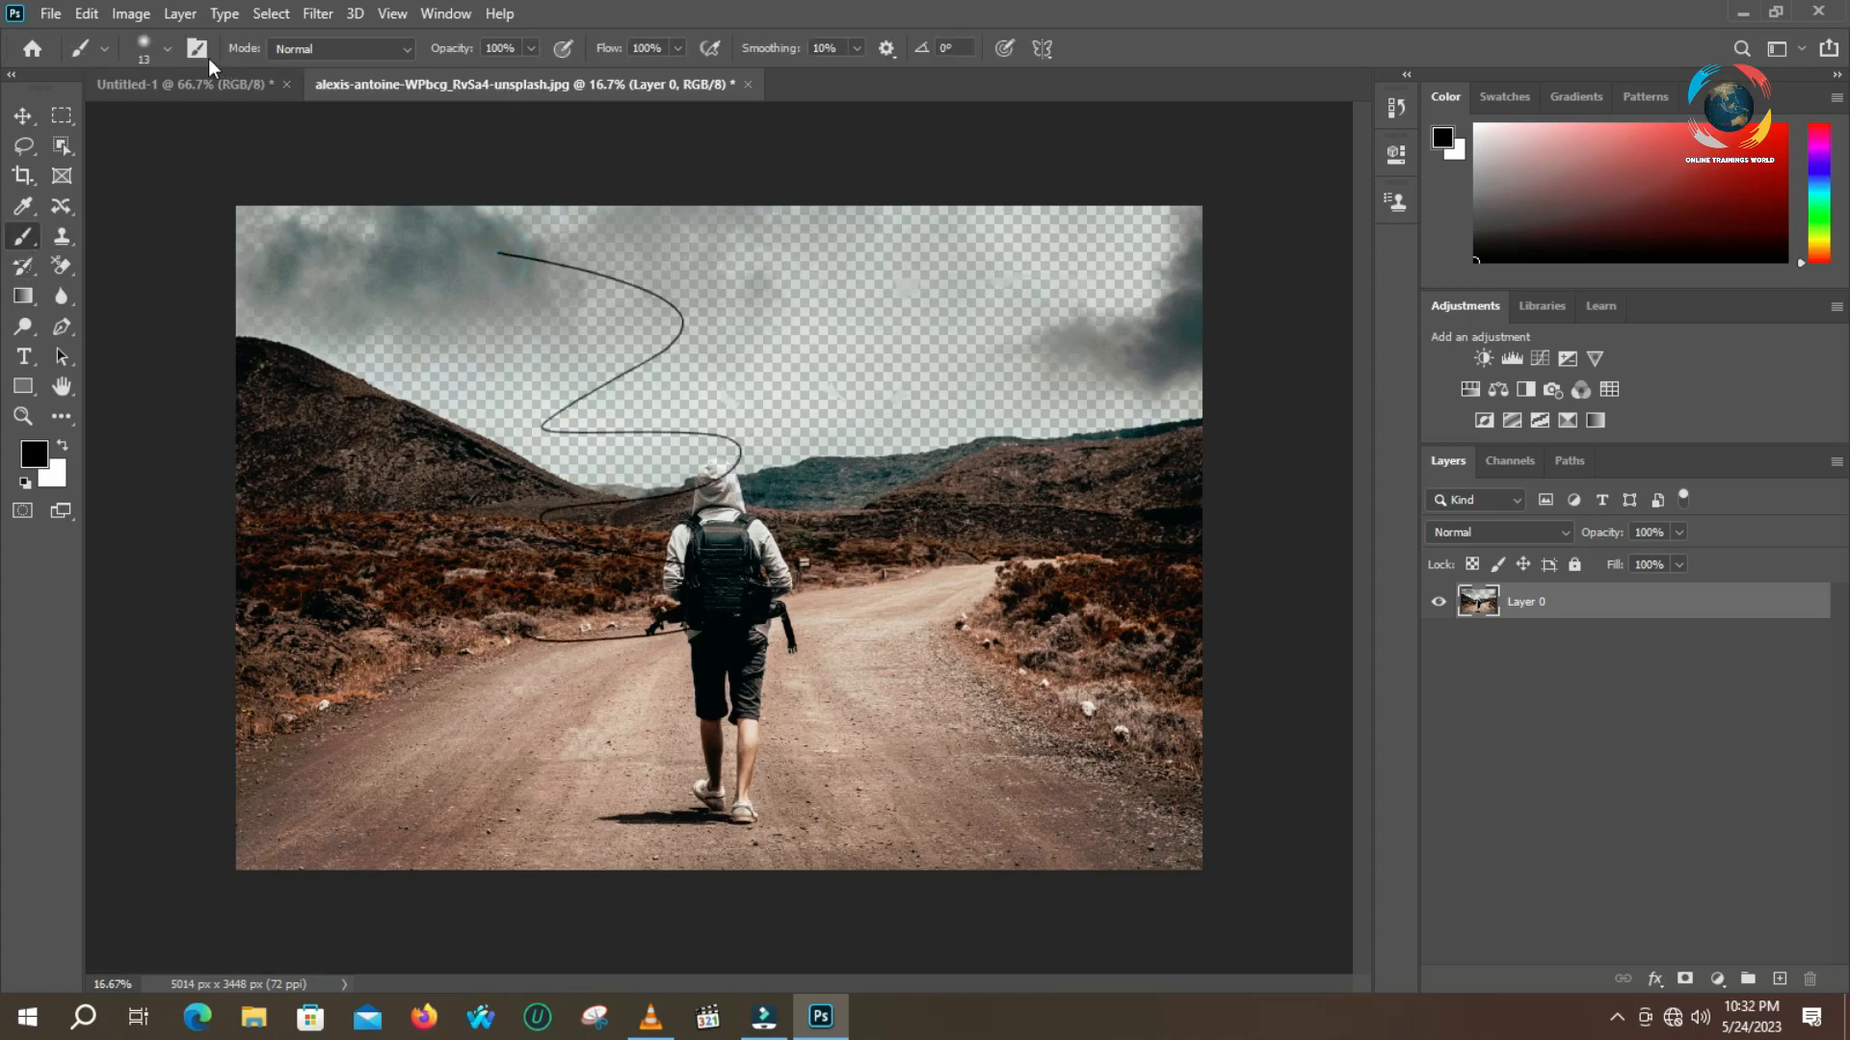
Set the brush to 72 px with 100% hardness and paint a thick zigzag across the sky above the hiker
click(166, 54)
drag(135, 121, 153, 118)
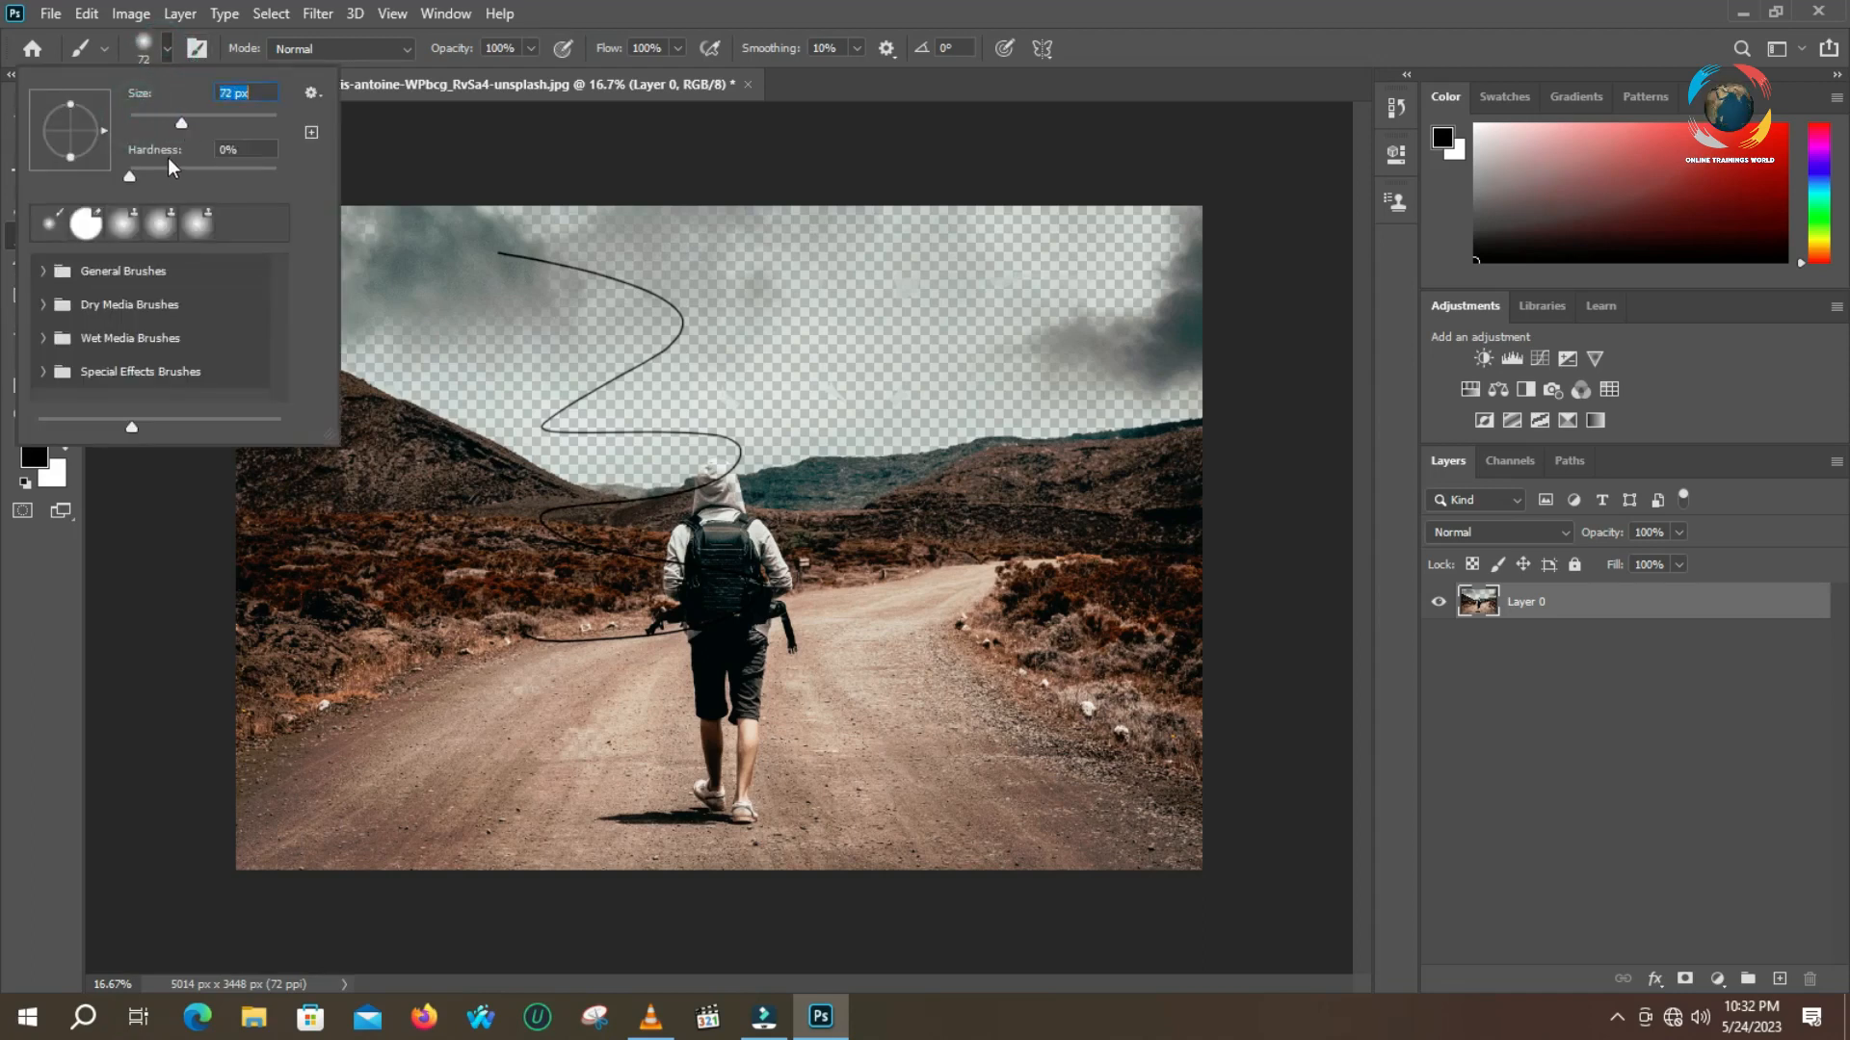
drag(131, 175, 295, 175)
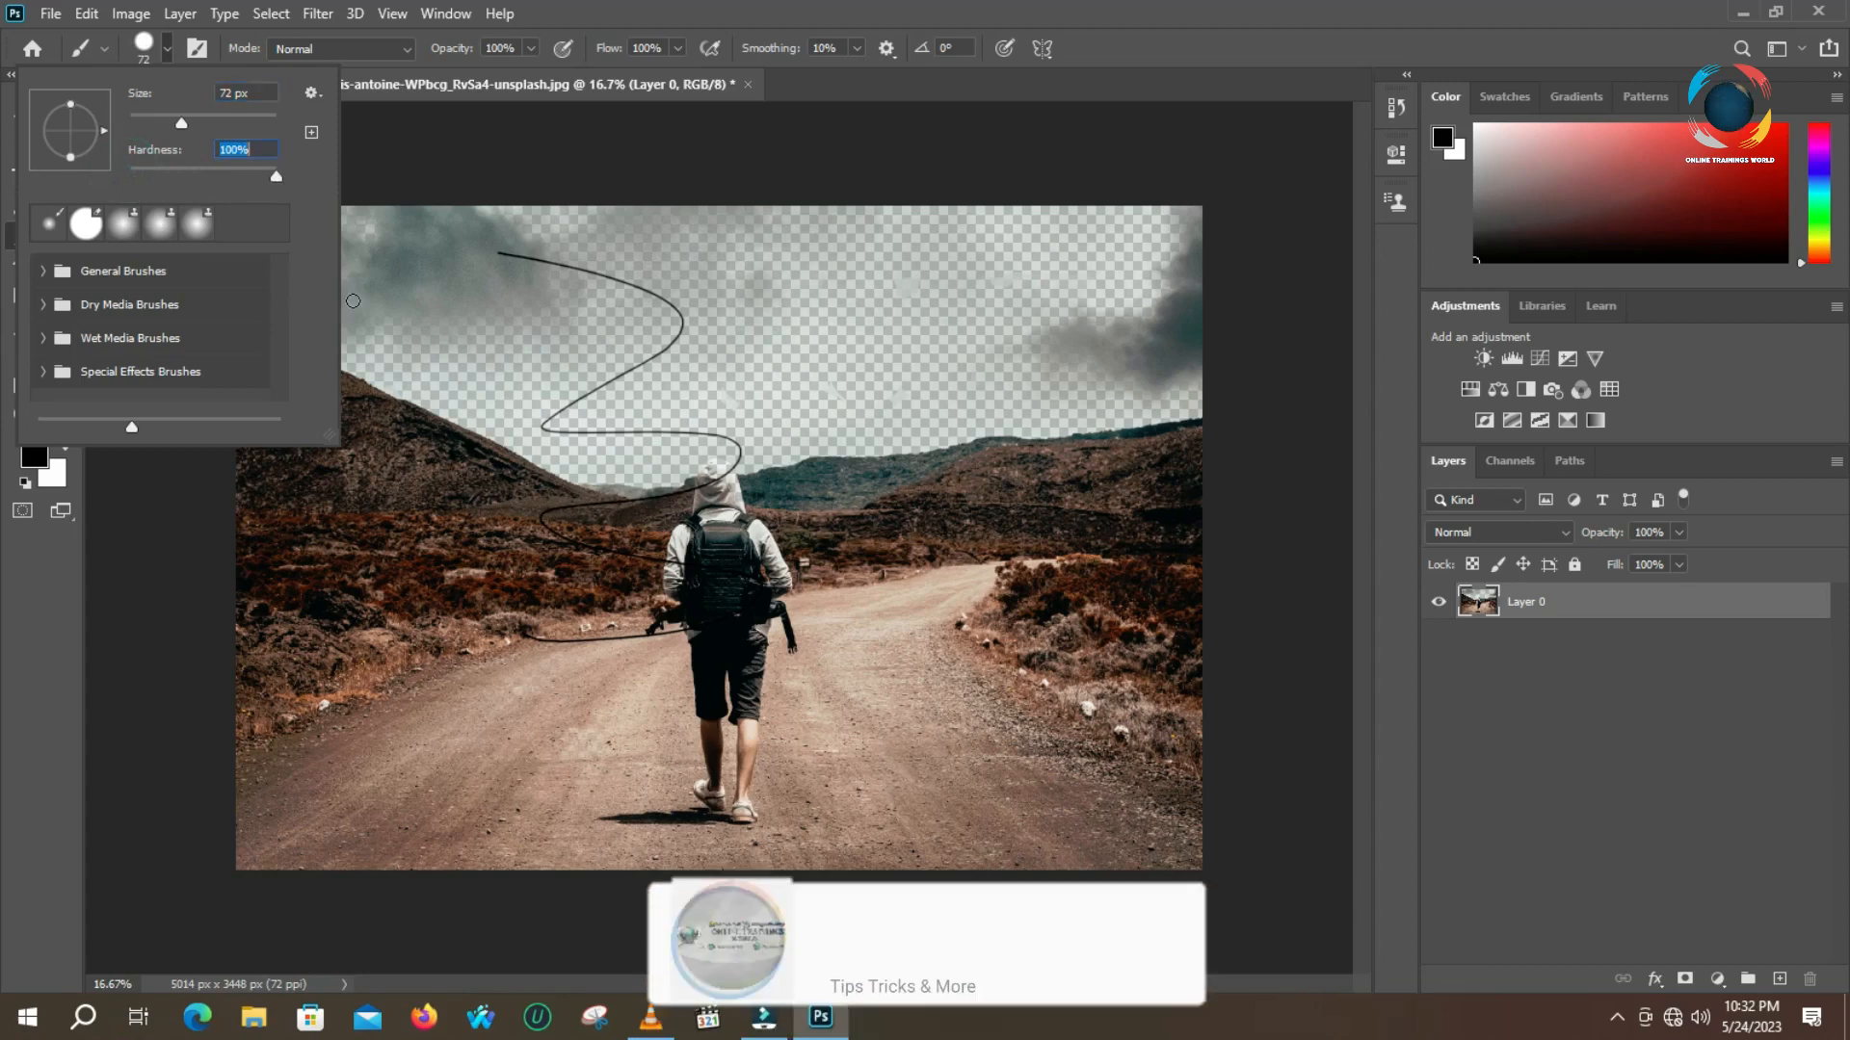
click(538, 245)
mouse_move(511, 236)
mouse_down()
mouse_move(509, 262)
mouse_move(688, 289)
mouse_move(602, 355)
mouse_up()
mouse_move(761, 378)
mouse_down()
mouse_move(674, 422)
mouse_move(679, 467)
mouse_up()
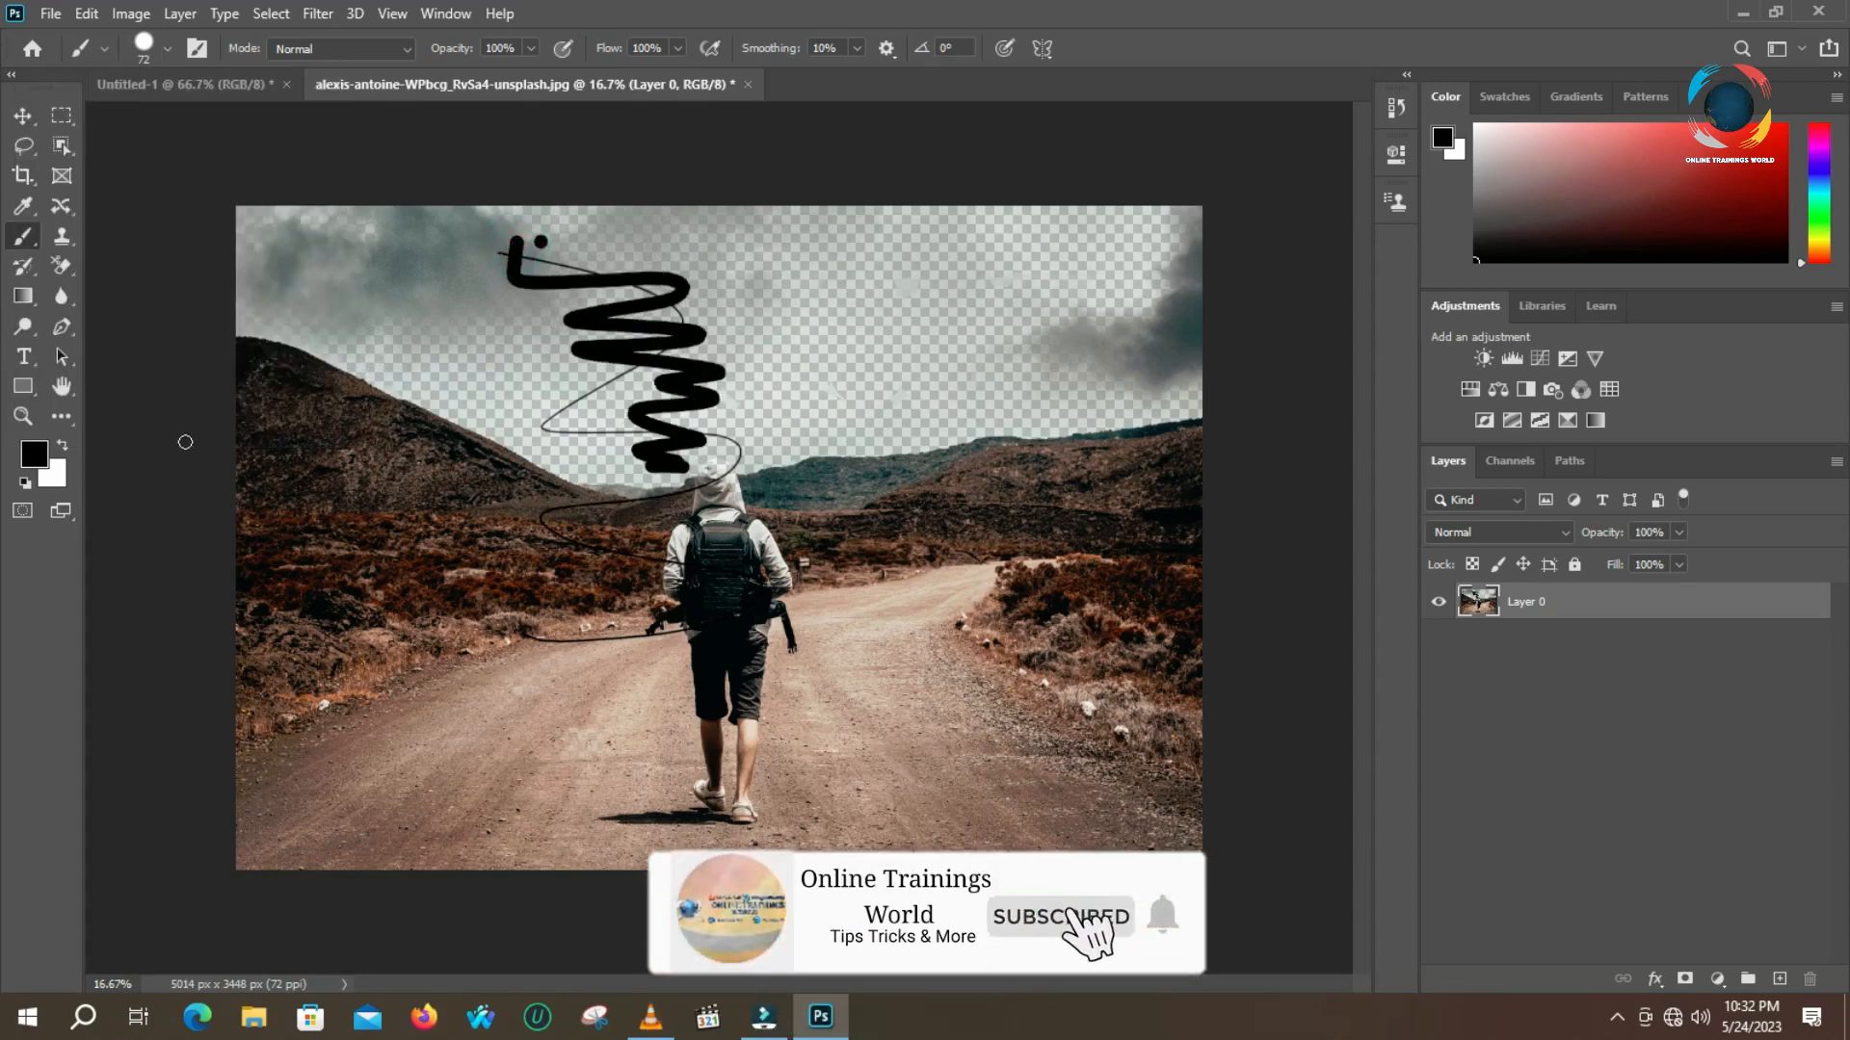
Erase a broad zigzag through the sky, the hill and the hiker's upper body with the regular Eraser tool
click(60, 267)
right_click(60, 267)
click(155, 267)
mouse_move(468, 244)
mouse_down()
mouse_move(756, 275)
mouse_move(498, 272)
mouse_move(487, 288)
mouse_move(671, 315)
mouse_move(694, 332)
mouse_move(567, 342)
mouse_move(558, 369)
mouse_move(697, 379)
mouse_move(706, 408)
mouse_move(405, 443)
mouse_move(740, 455)
mouse_move(570, 493)
mouse_move(597, 529)
mouse_move(727, 583)
mouse_move(676, 606)
mouse_move(507, 610)
mouse_up()
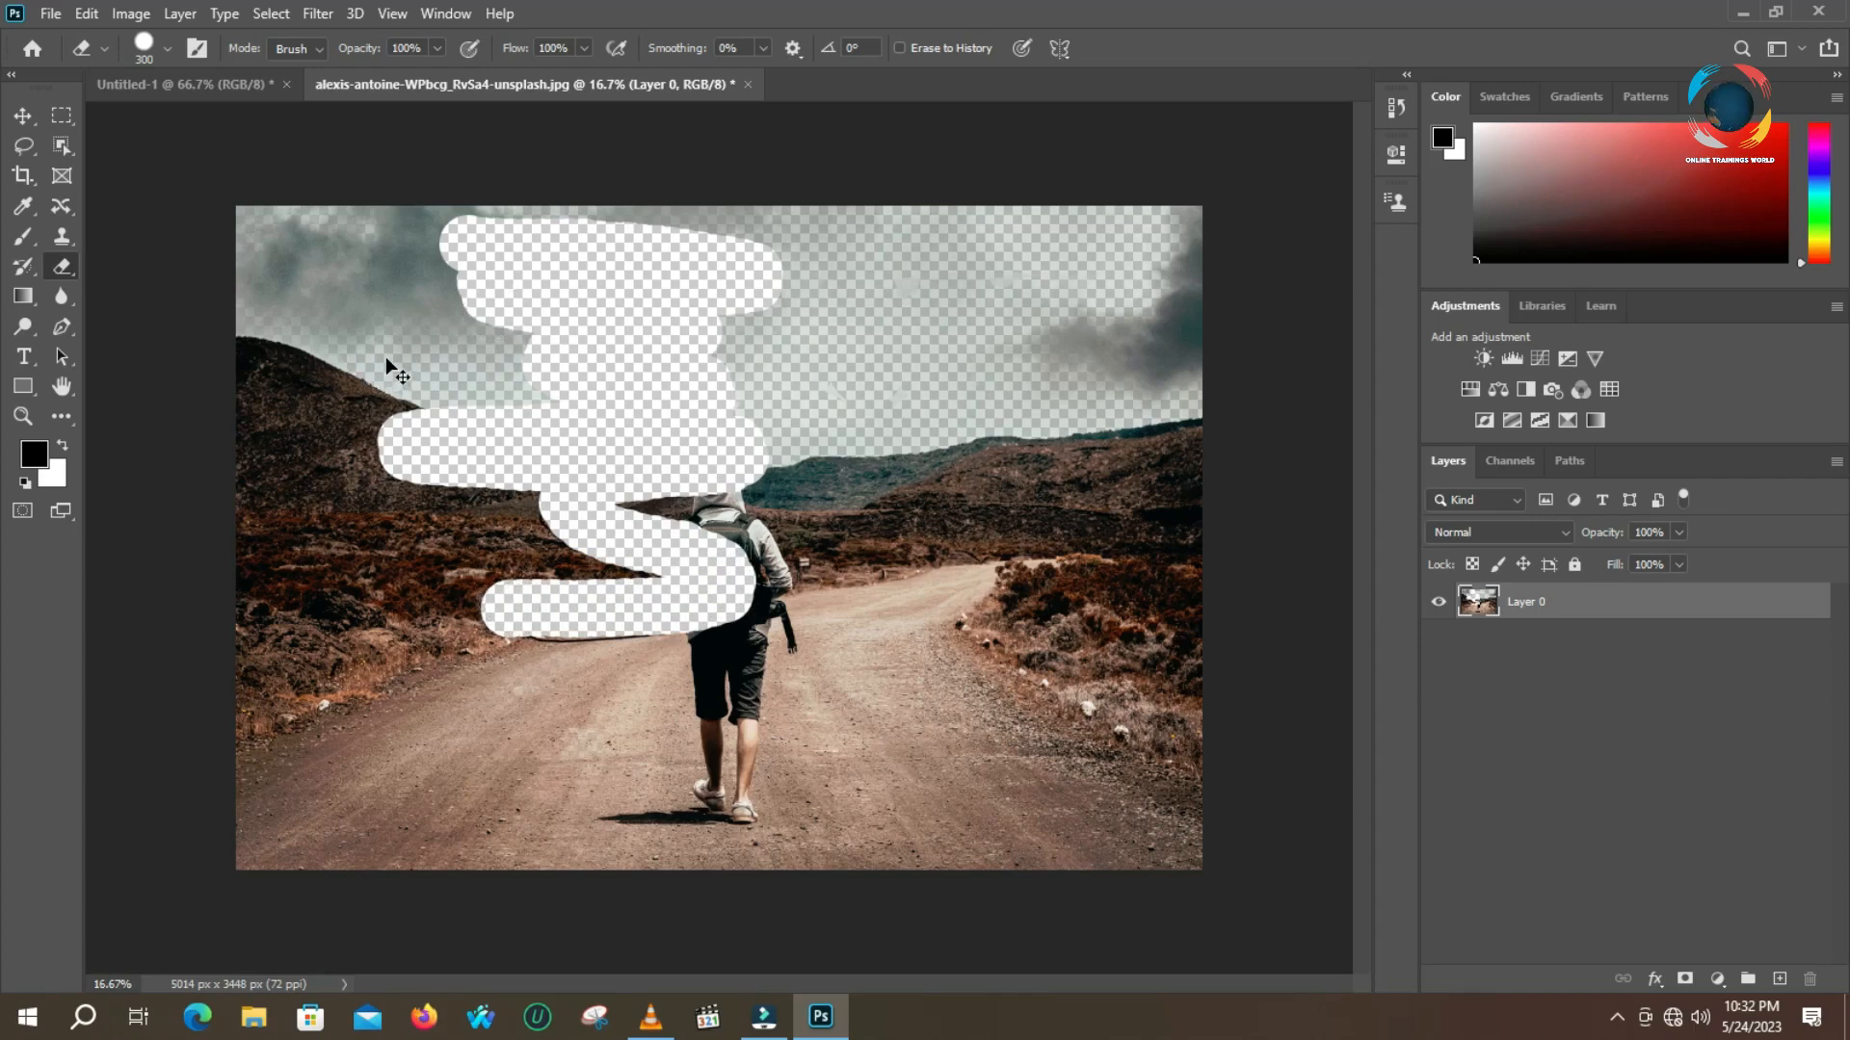
Undo all brush strokes and erasing to restore the original hiker photo with its locked Background layer
key(ctrl+z)
key(ctrl+z)
key(ctrl+z)
key(ctrl+z)
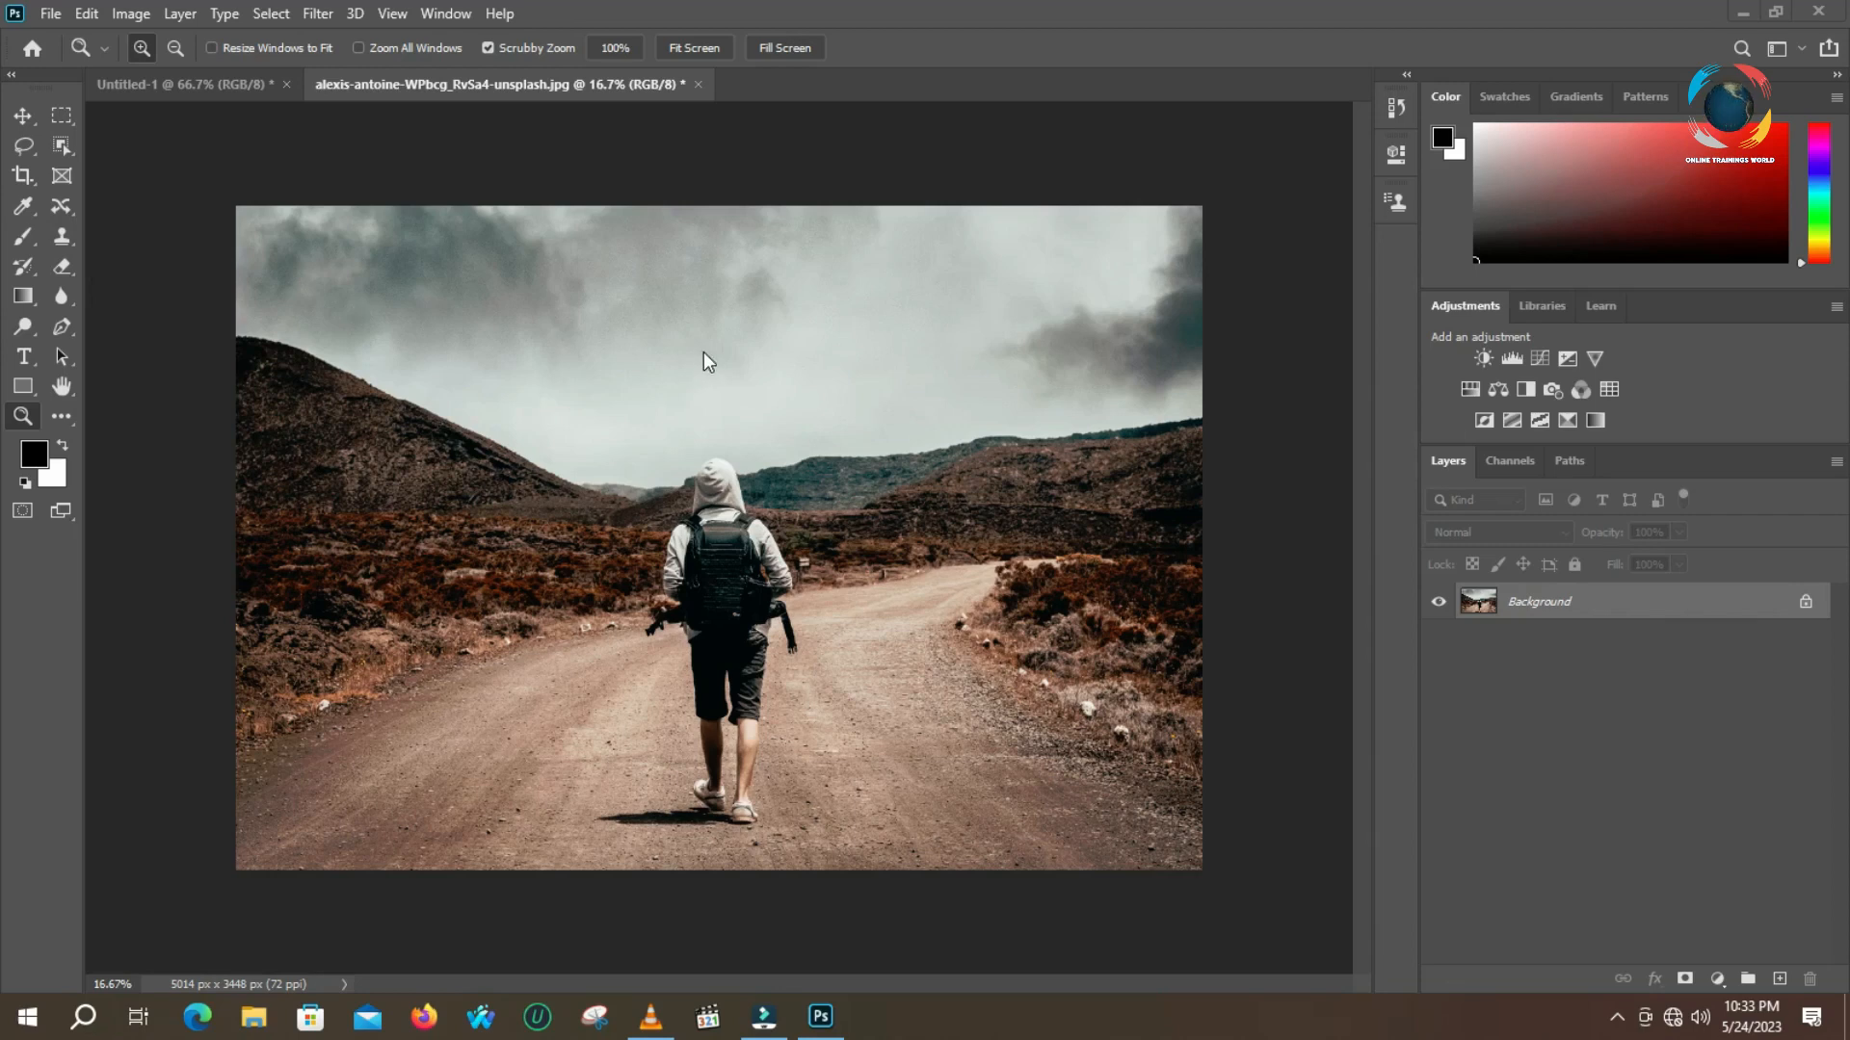
Switch to the Background Eraser tool and set its sampling to Continuous
click(63, 266)
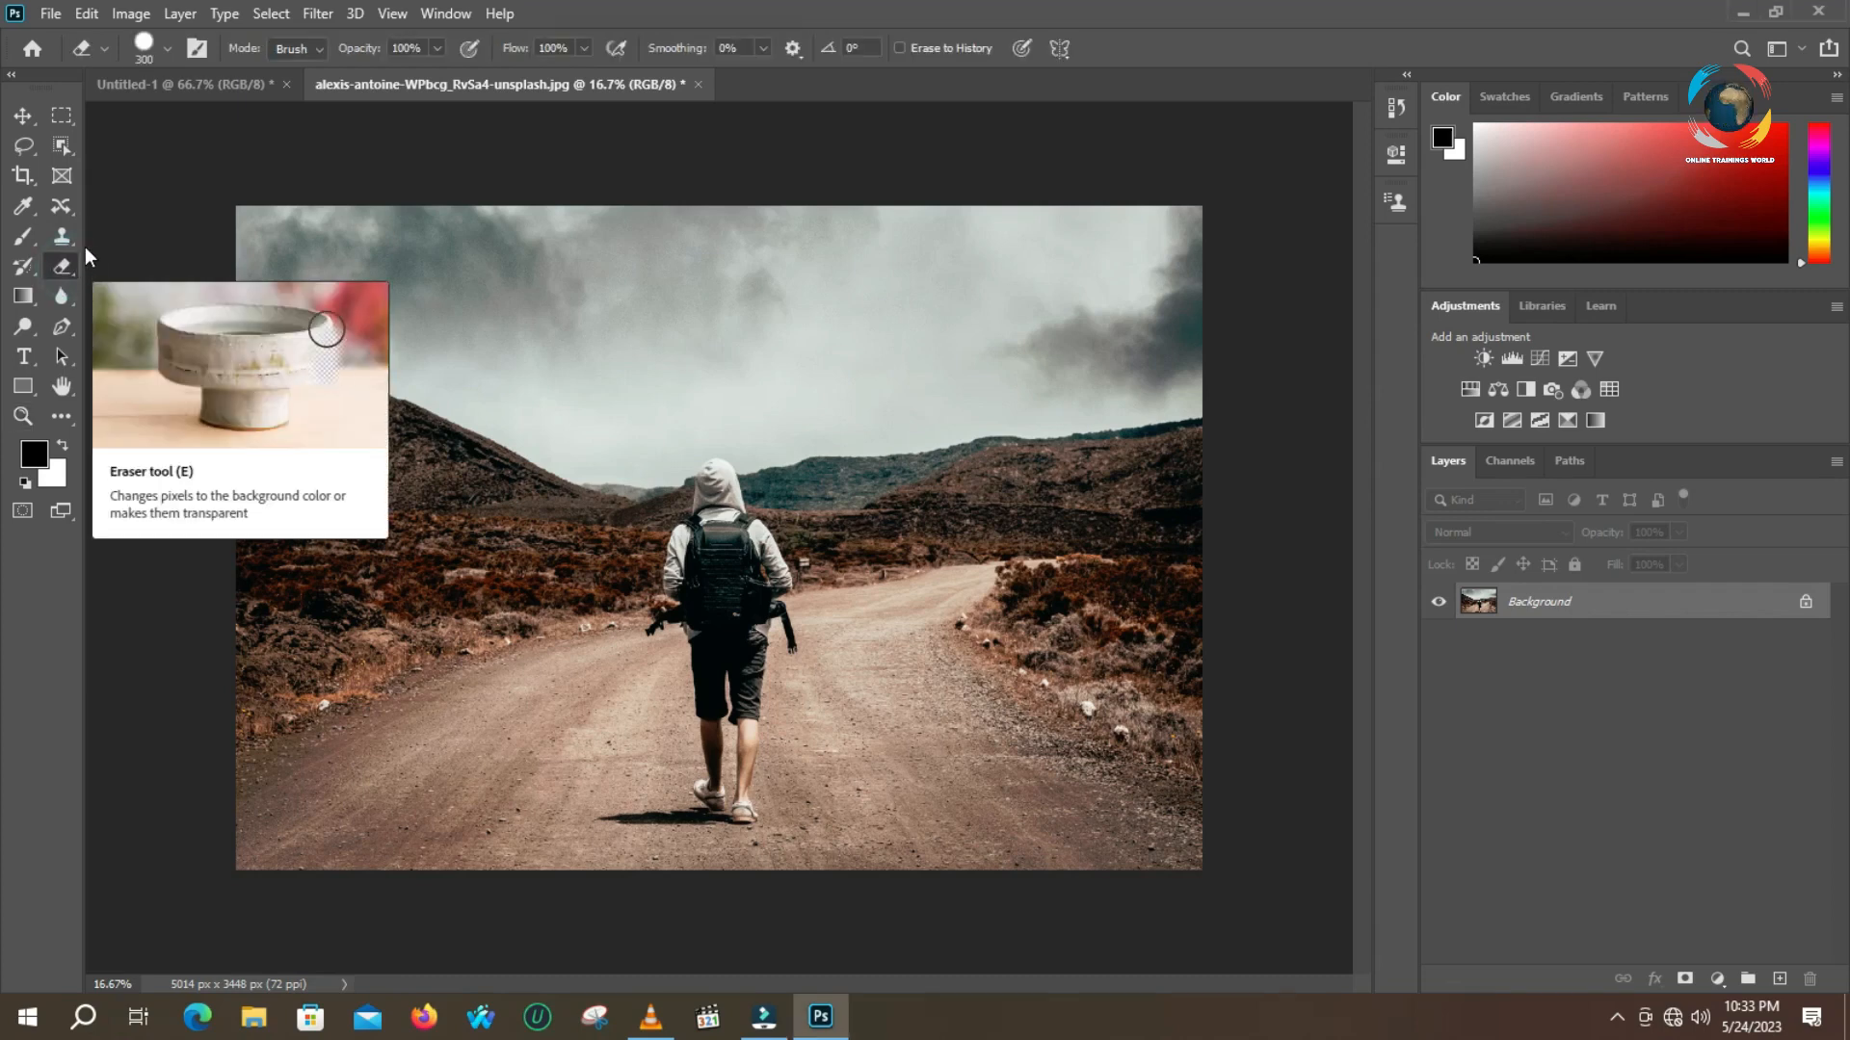
click(75, 254)
right_click(74, 270)
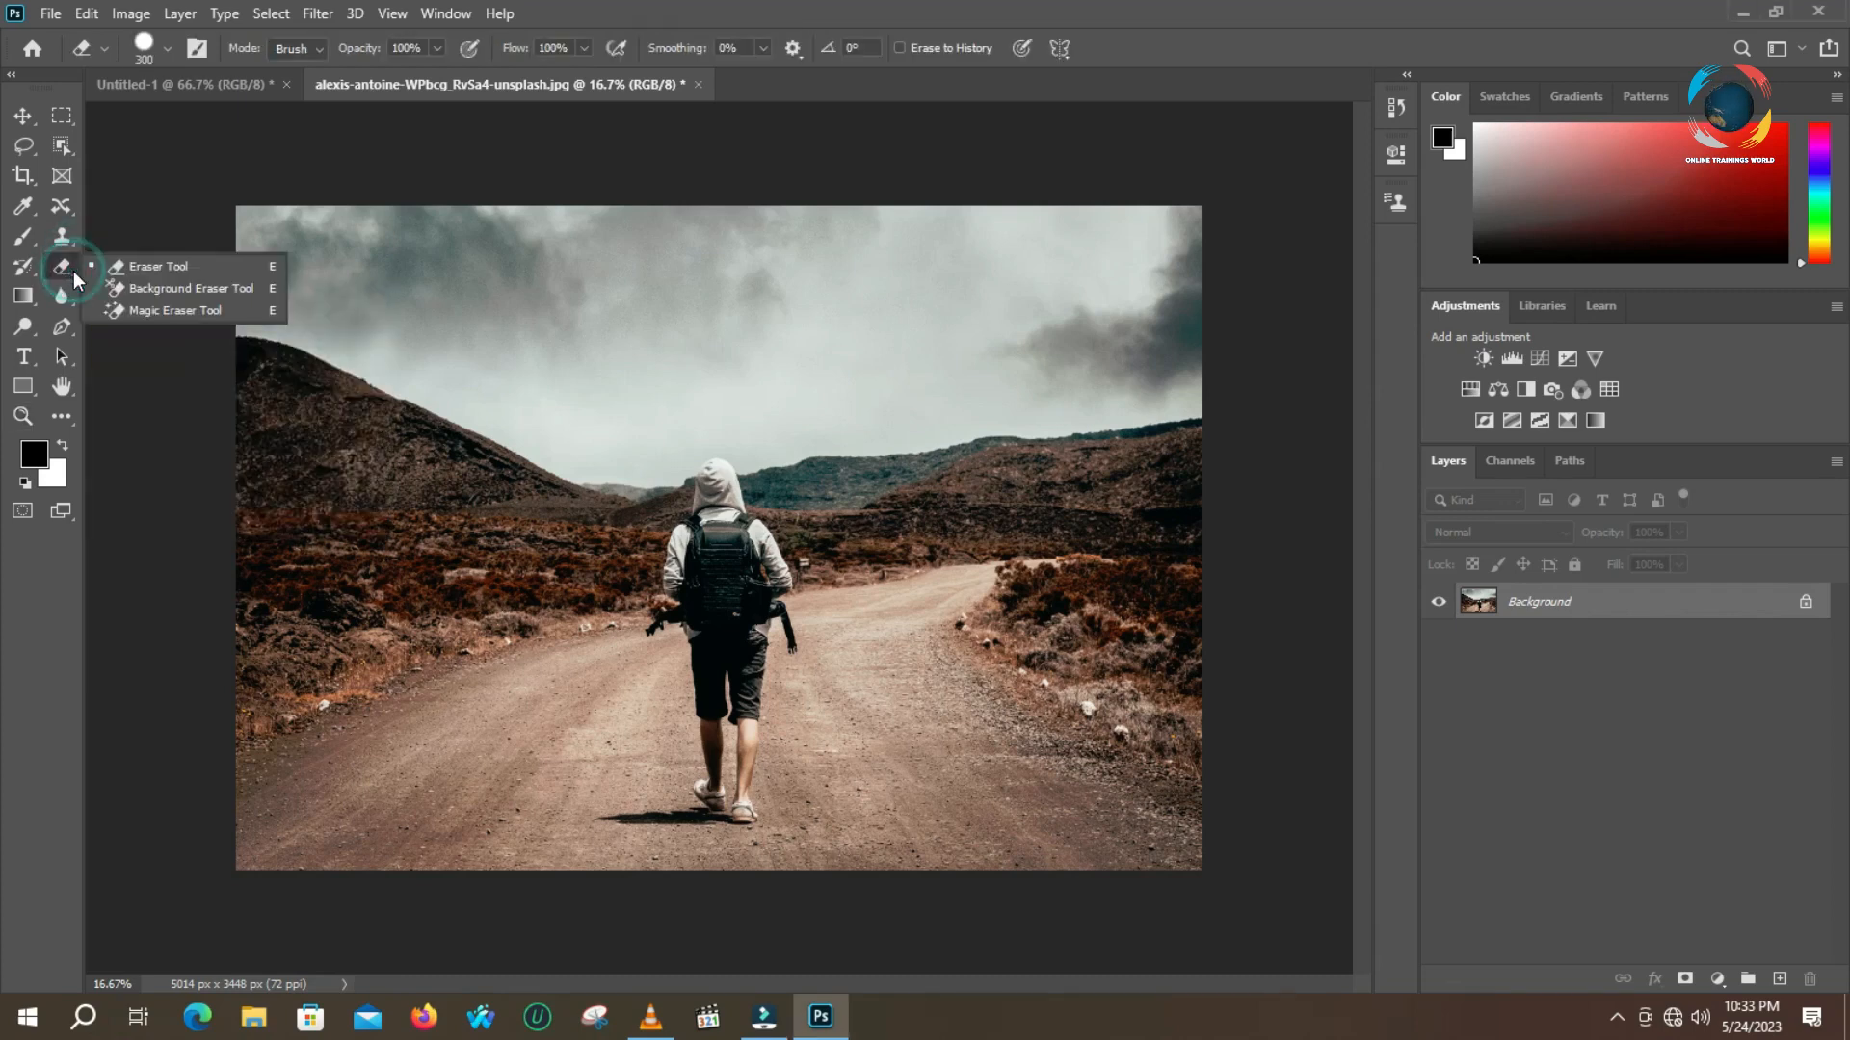
click(193, 287)
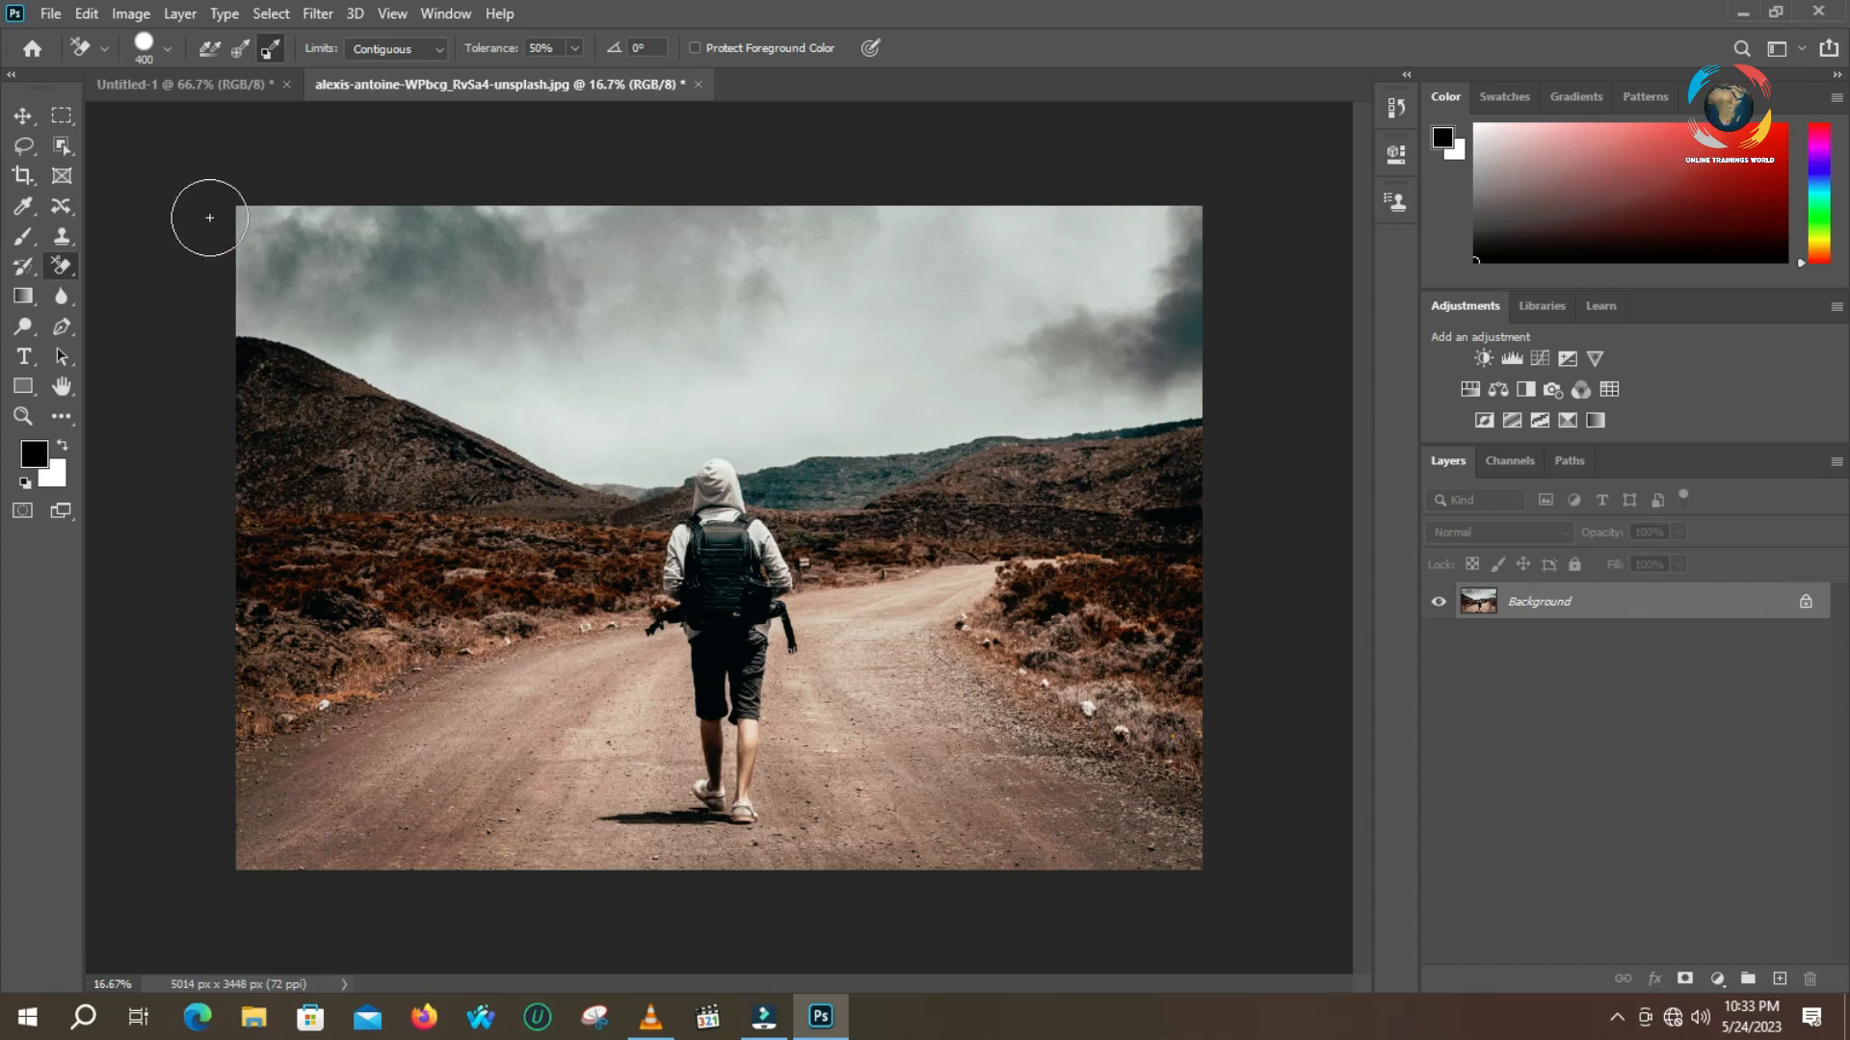
click(207, 47)
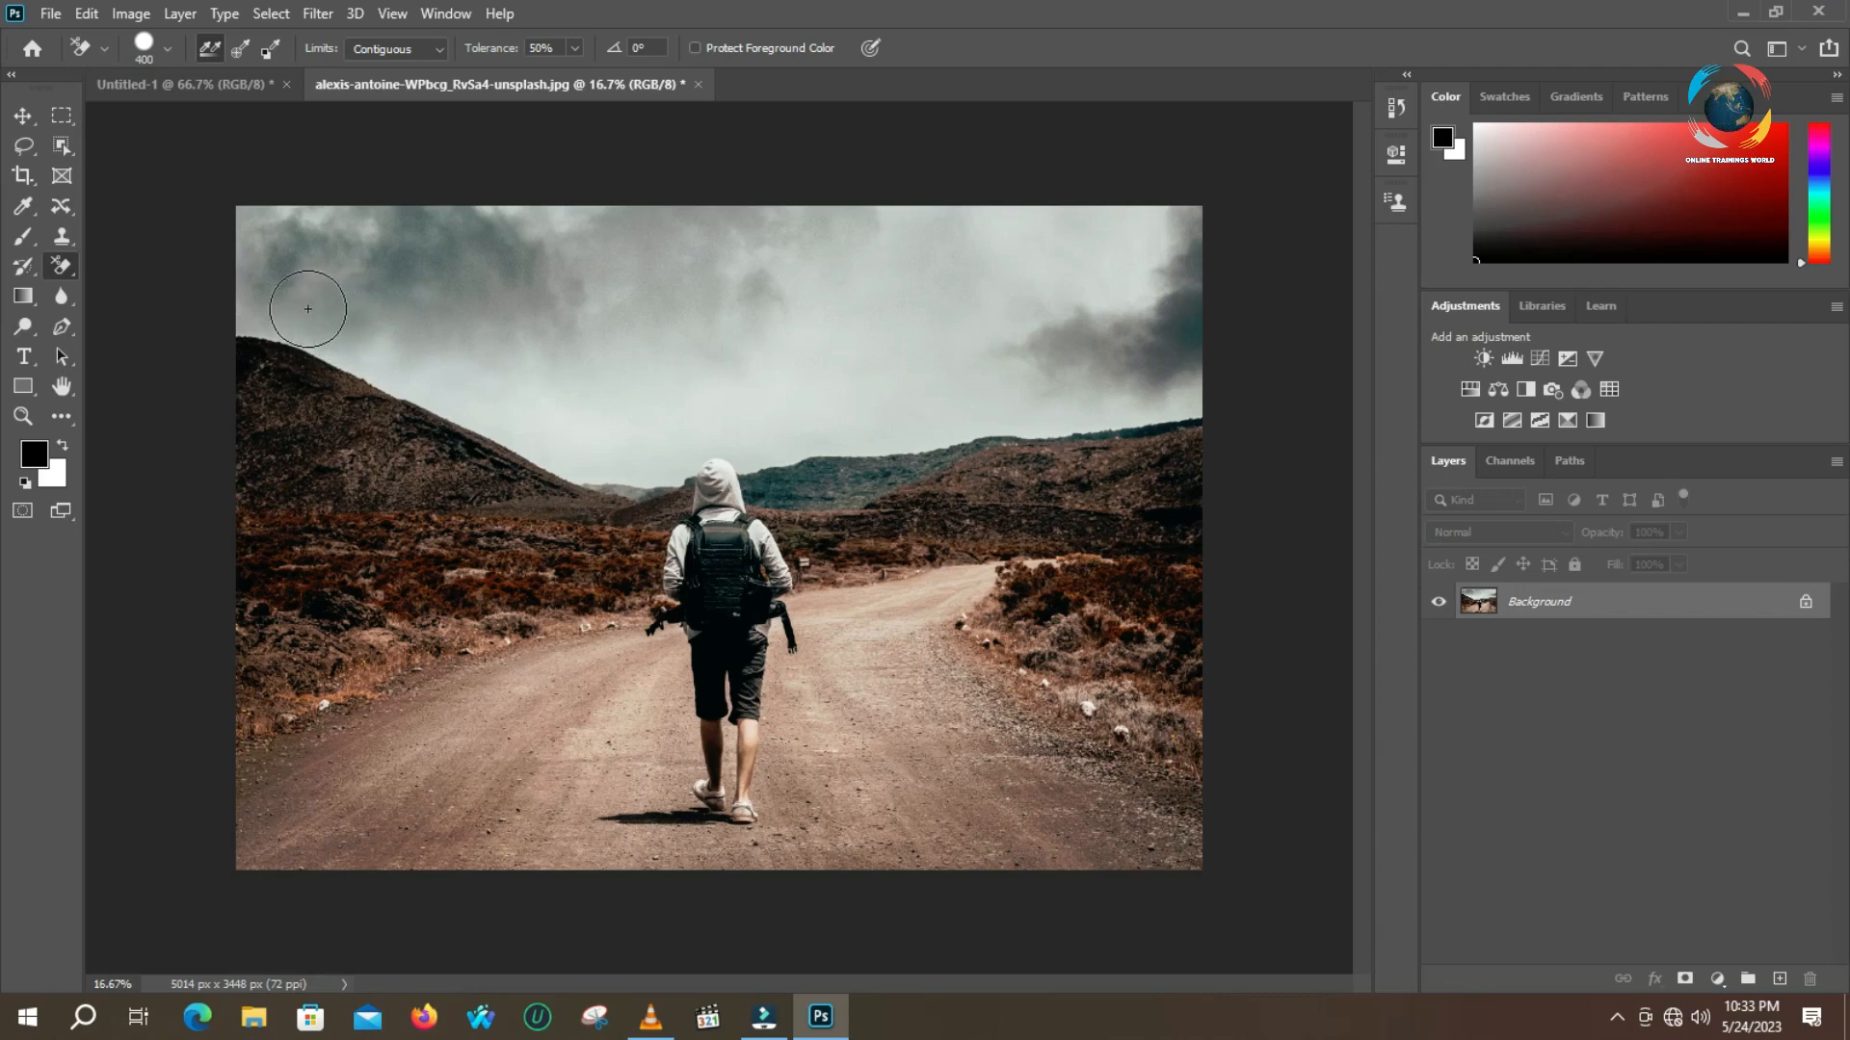
Erase the whole sky along the hills, above the hiker's hood and up to the photo's upper edge
mouse_move(272, 304)
mouse_down()
mouse_move(652, 471)
mouse_move(544, 460)
mouse_move(453, 414)
mouse_move(394, 337)
mouse_move(1171, 353)
mouse_move(1173, 388)
mouse_move(650, 445)
mouse_move(1016, 428)
mouse_up()
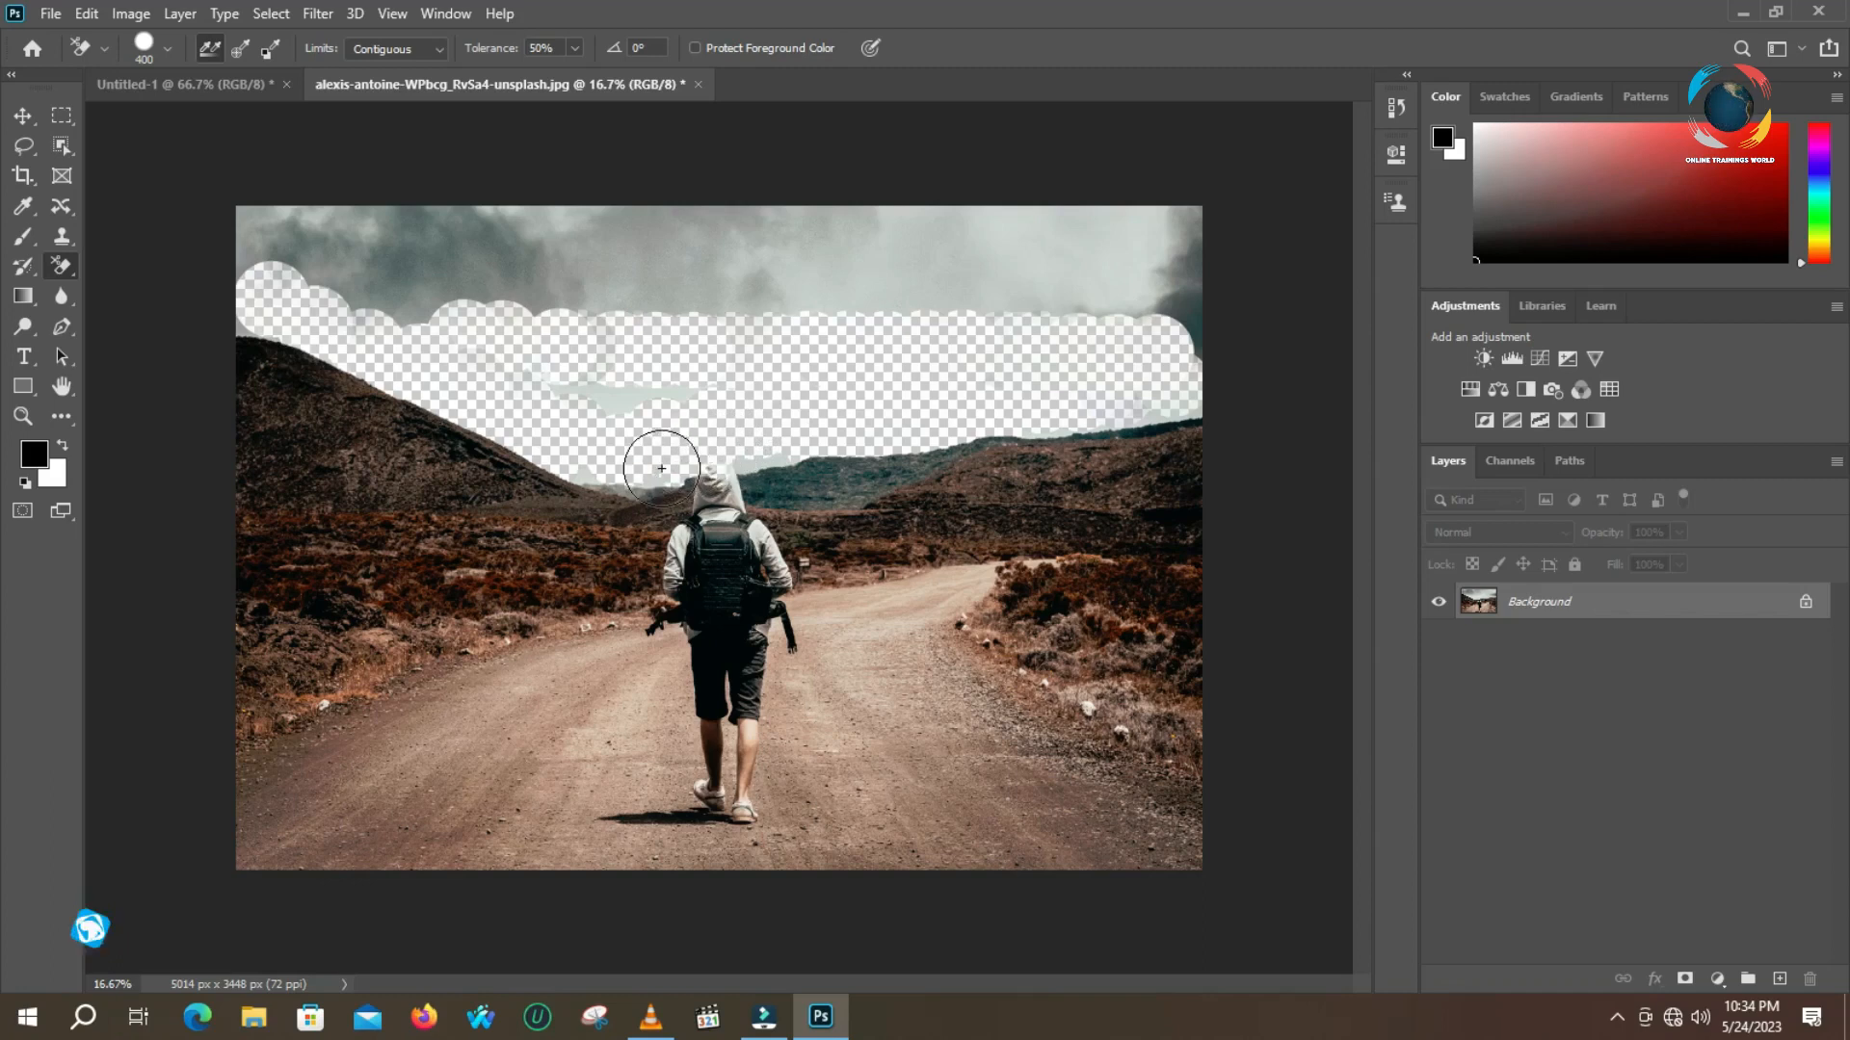
mouse_move(648, 392)
mouse_down()
mouse_move(238, 321)
mouse_move(272, 281)
mouse_move(283, 231)
mouse_move(260, 230)
mouse_move(273, 210)
mouse_move(1192, 218)
mouse_move(1193, 351)
mouse_move(1175, 297)
mouse_move(302, 259)
mouse_move(386, 291)
mouse_move(741, 308)
mouse_move(509, 303)
mouse_move(479, 244)
mouse_move(521, 240)
mouse_move(485, 221)
mouse_move(268, 222)
mouse_move(320, 217)
mouse_up()
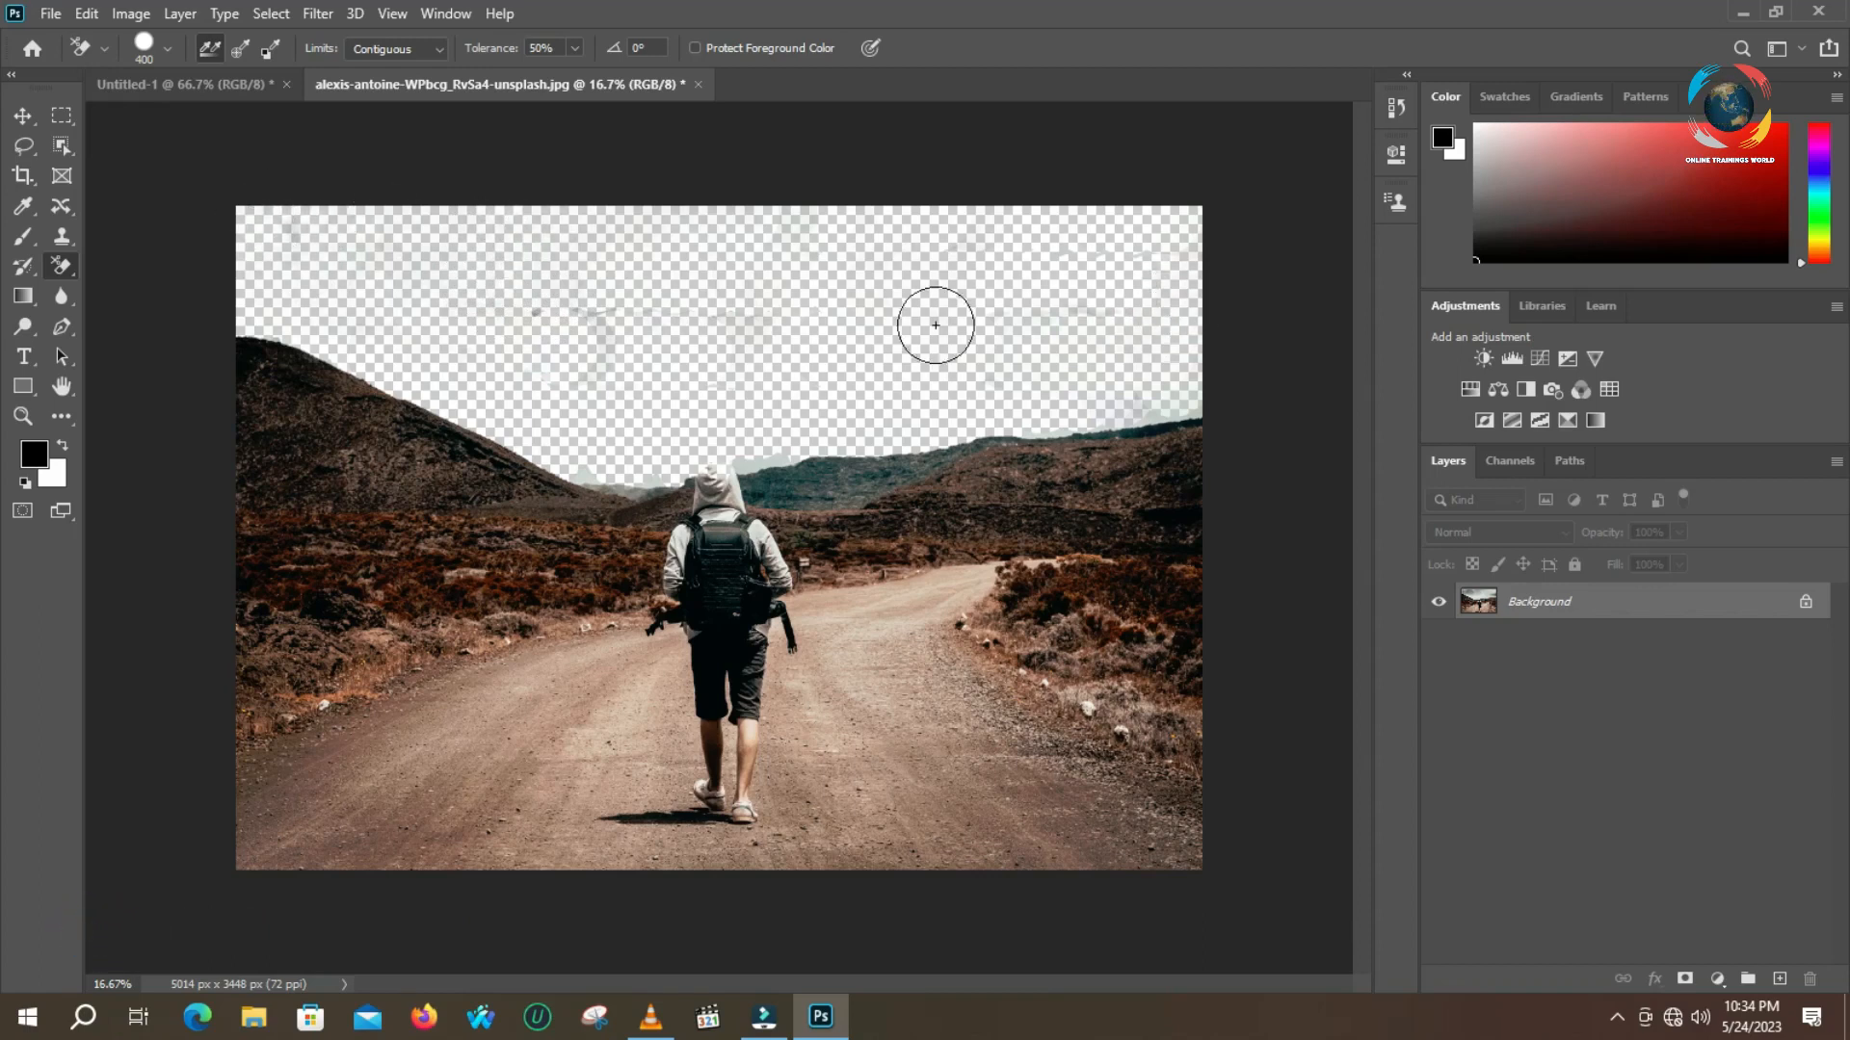
drag(611, 312, 516, 302)
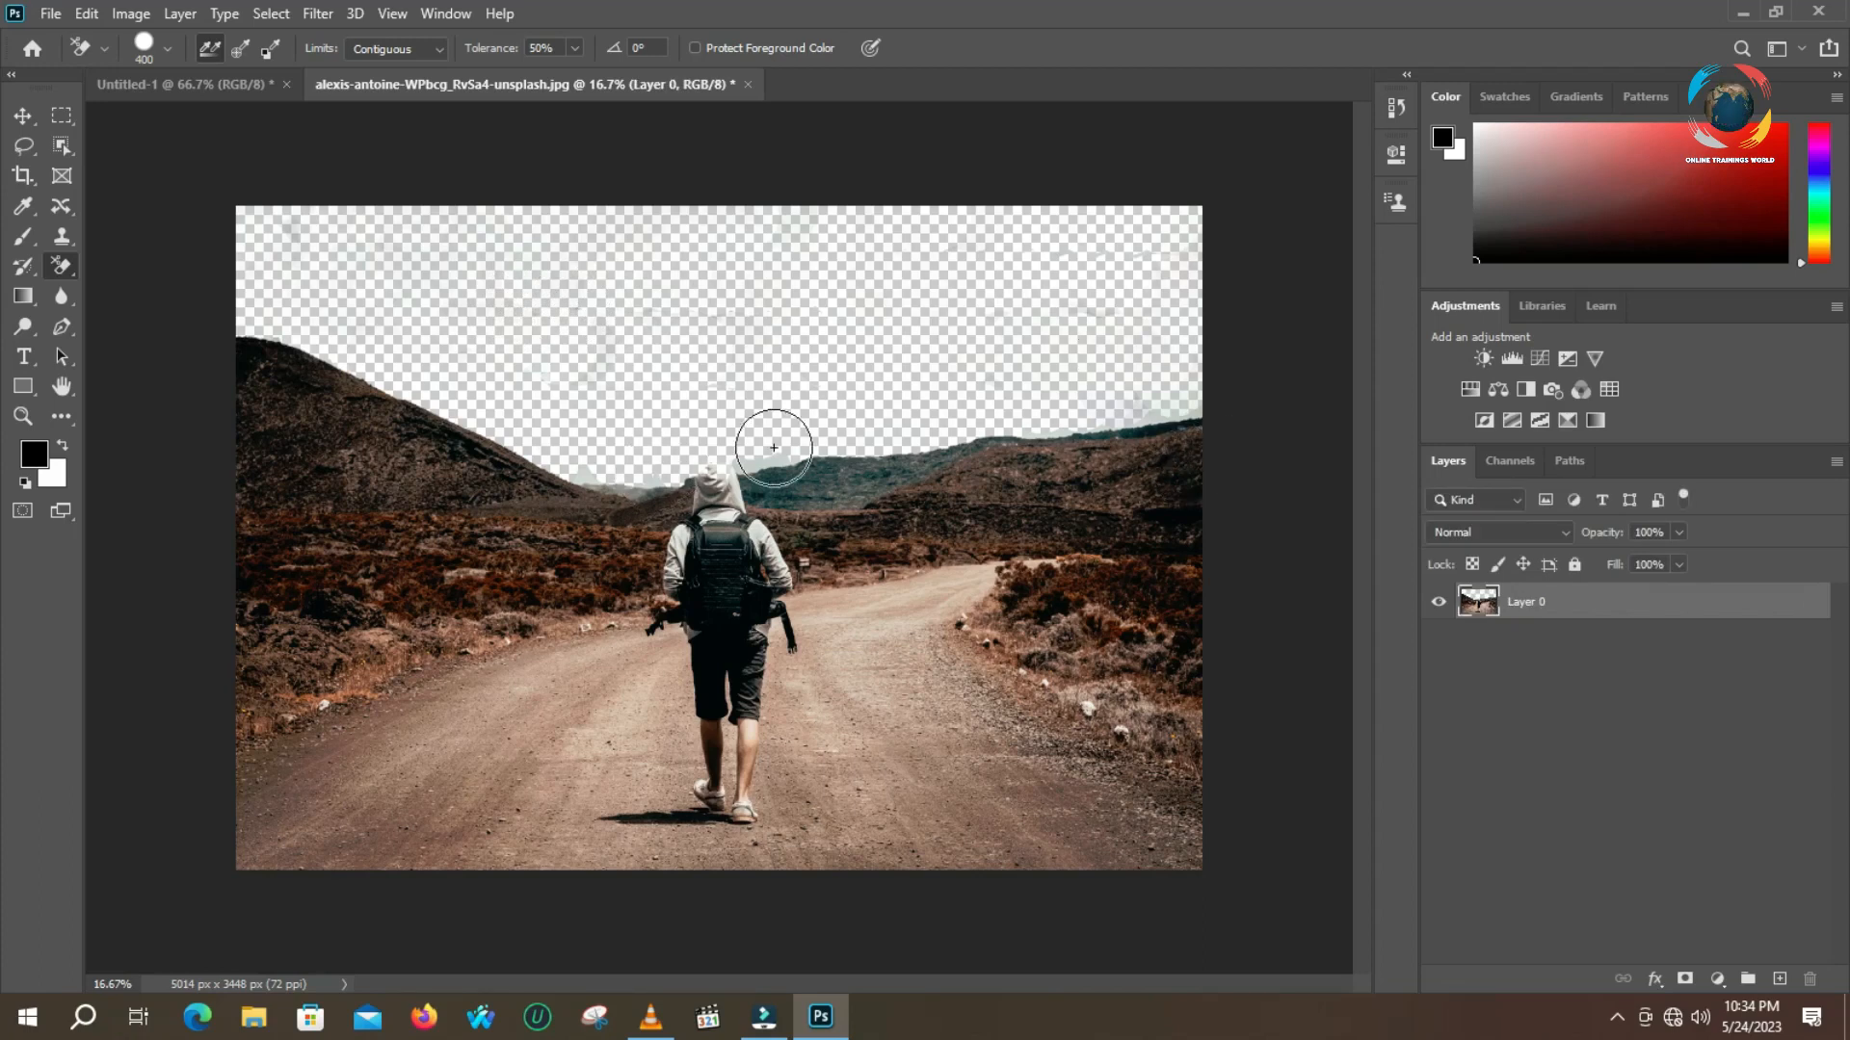
click(779, 453)
click(751, 464)
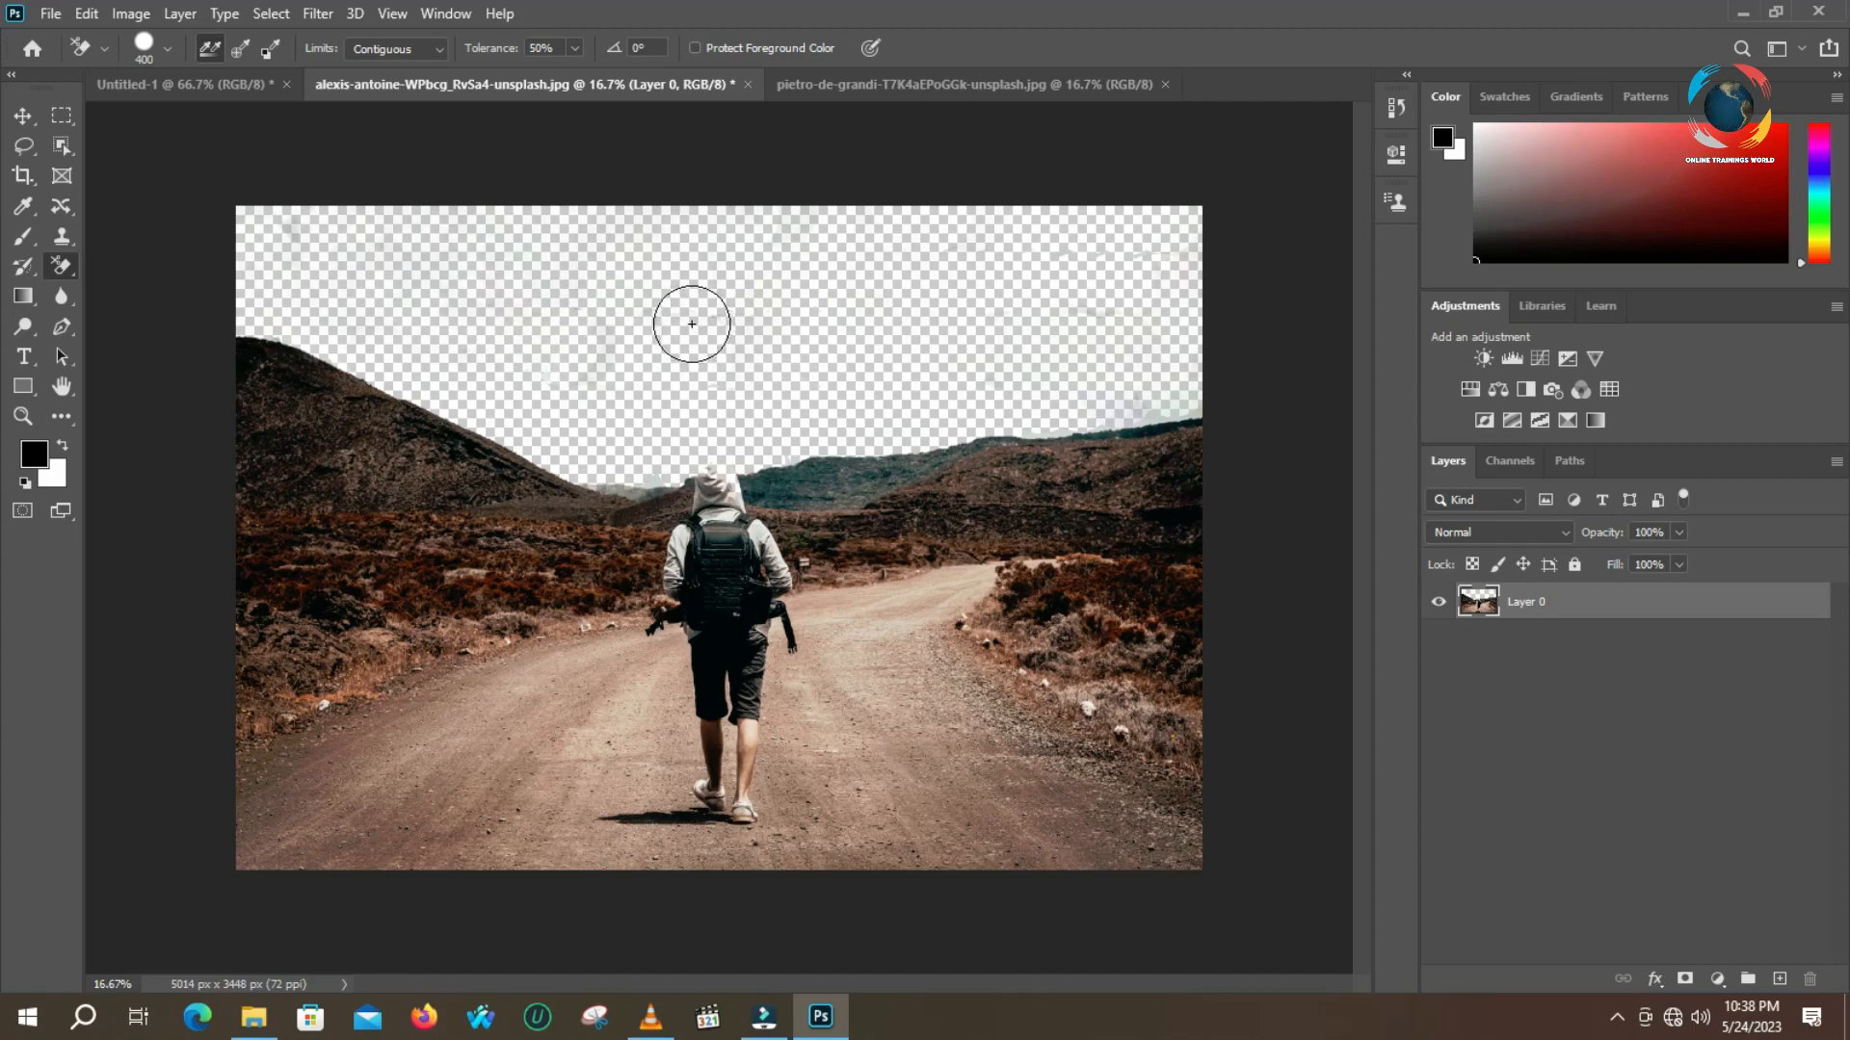
Switch to the Move tool and convert the lake photo's locked background to a normal layer
click(22, 116)
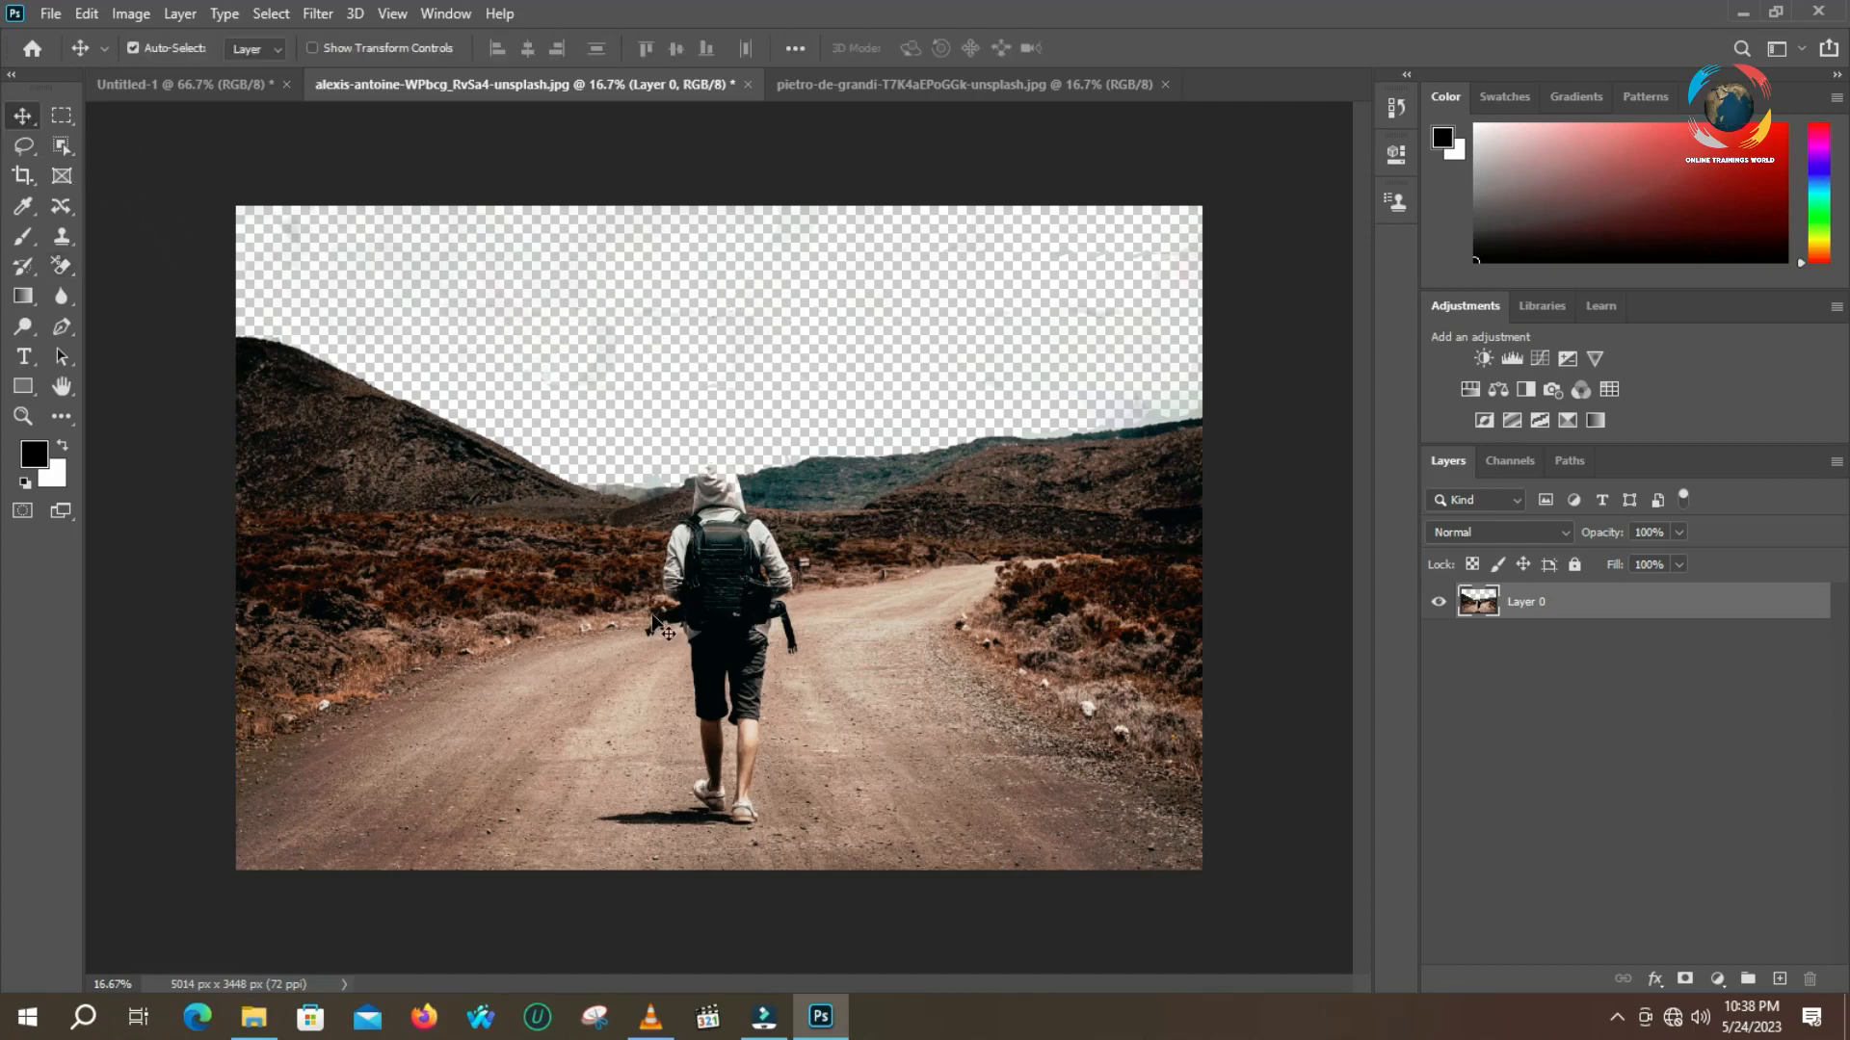
mouse_move(905, 593)
mouse_down()
mouse_move(881, 602)
mouse_move(1024, 617)
mouse_move(842, 612)
mouse_move(902, 606)
mouse_up()
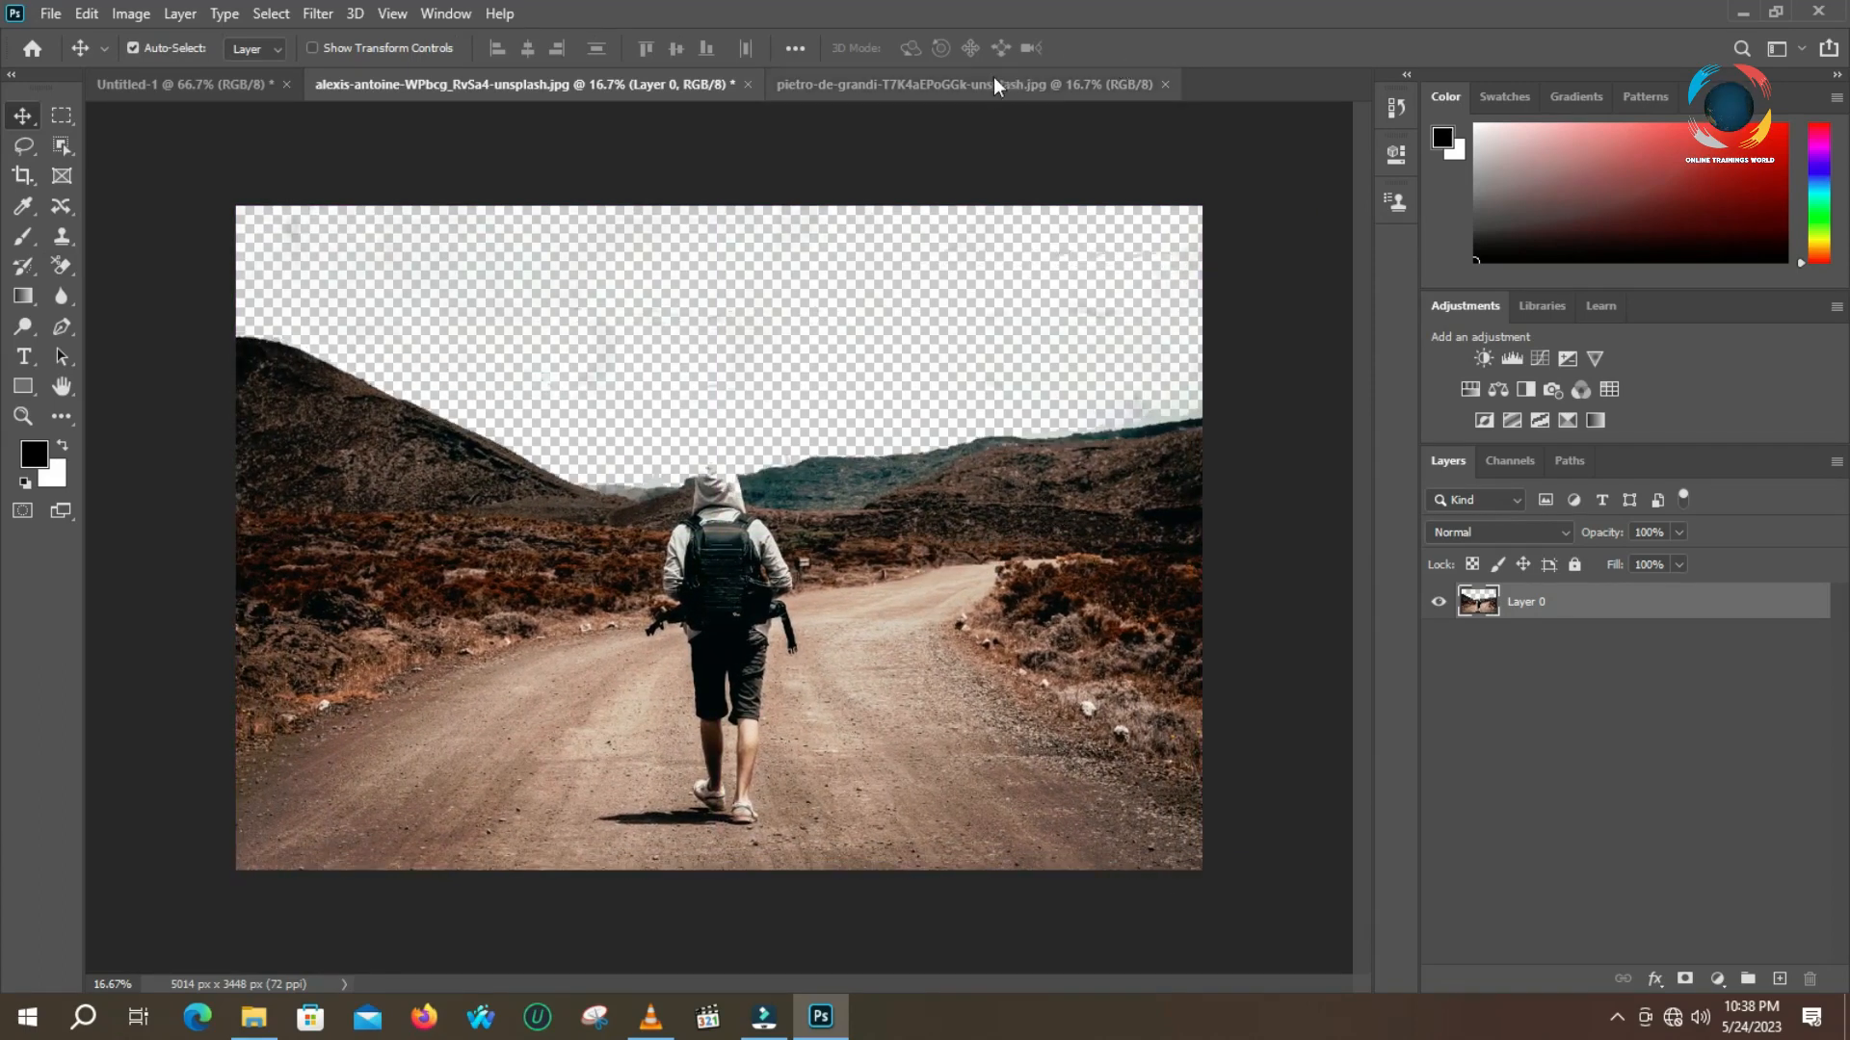
click(992, 81)
drag(764, 260, 519, 291)
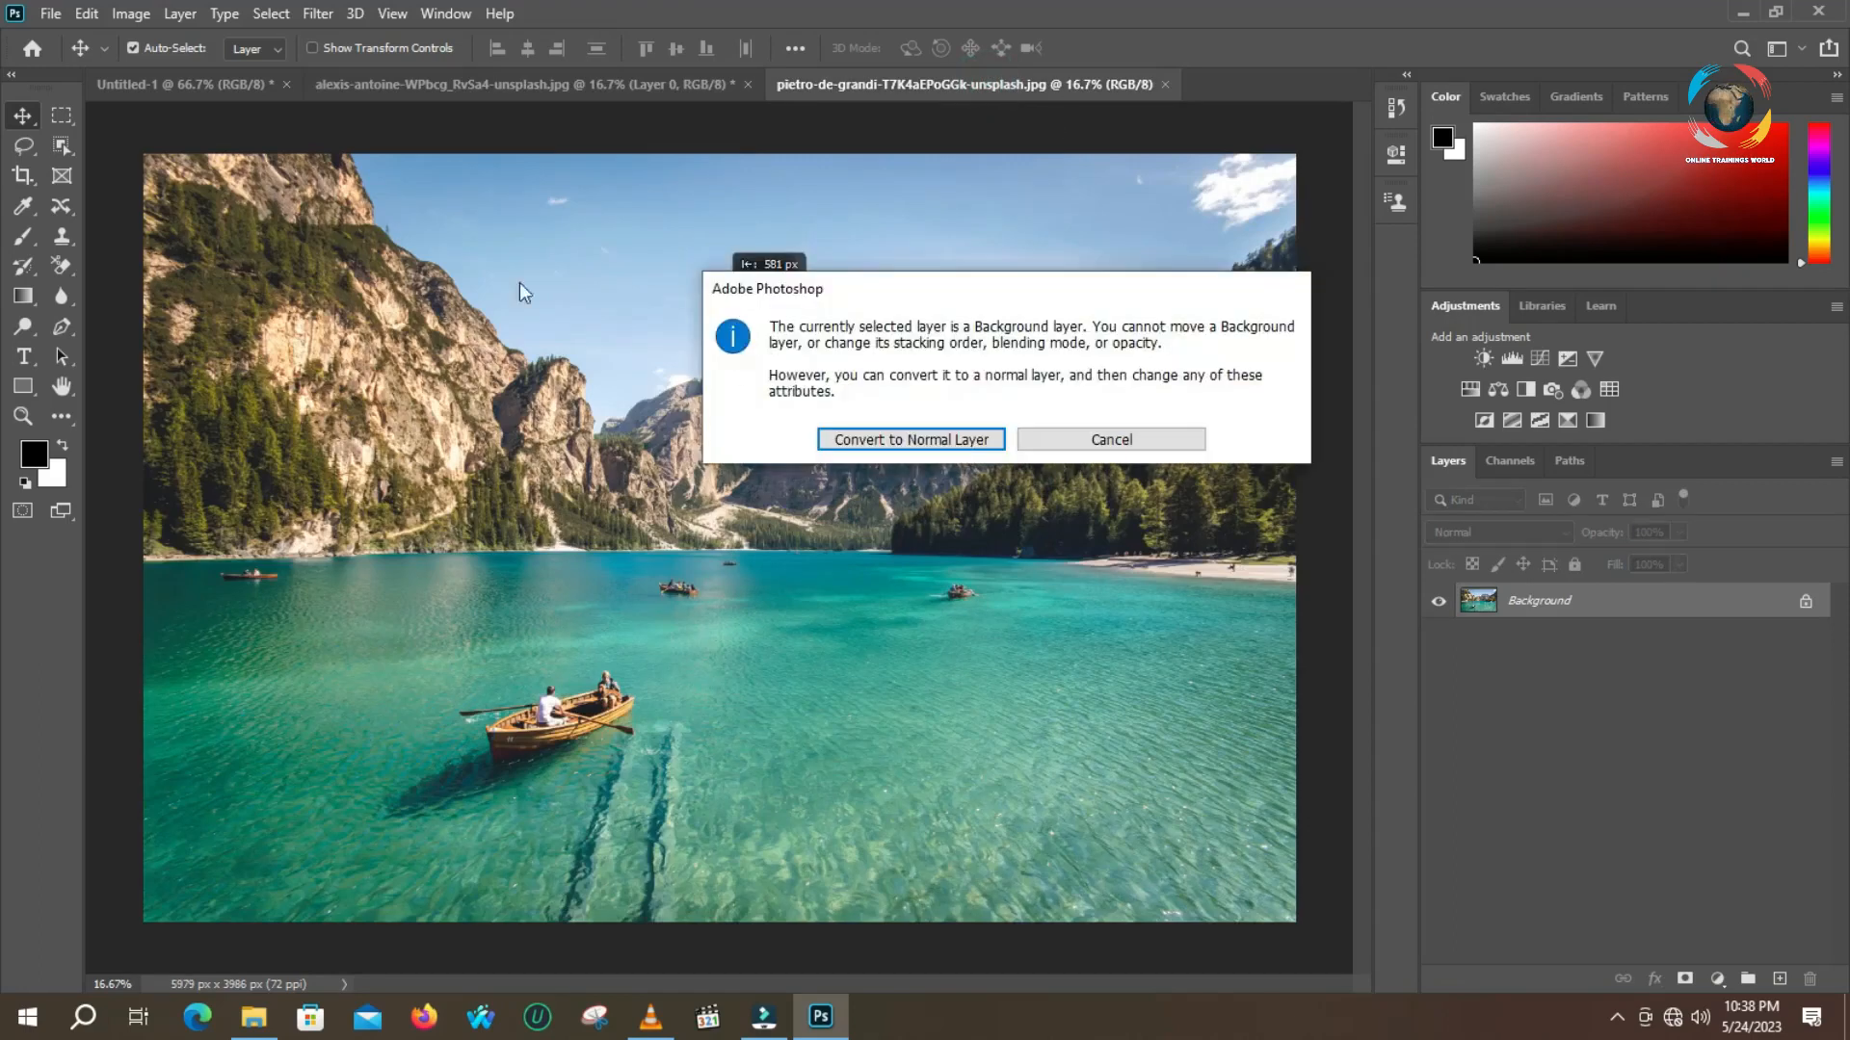
click(949, 441)
Bring the lake photo into the hiker document and place its layer beneath the hiker layer
drag(734, 408, 869, 478)
drag(1508, 604, 1510, 706)
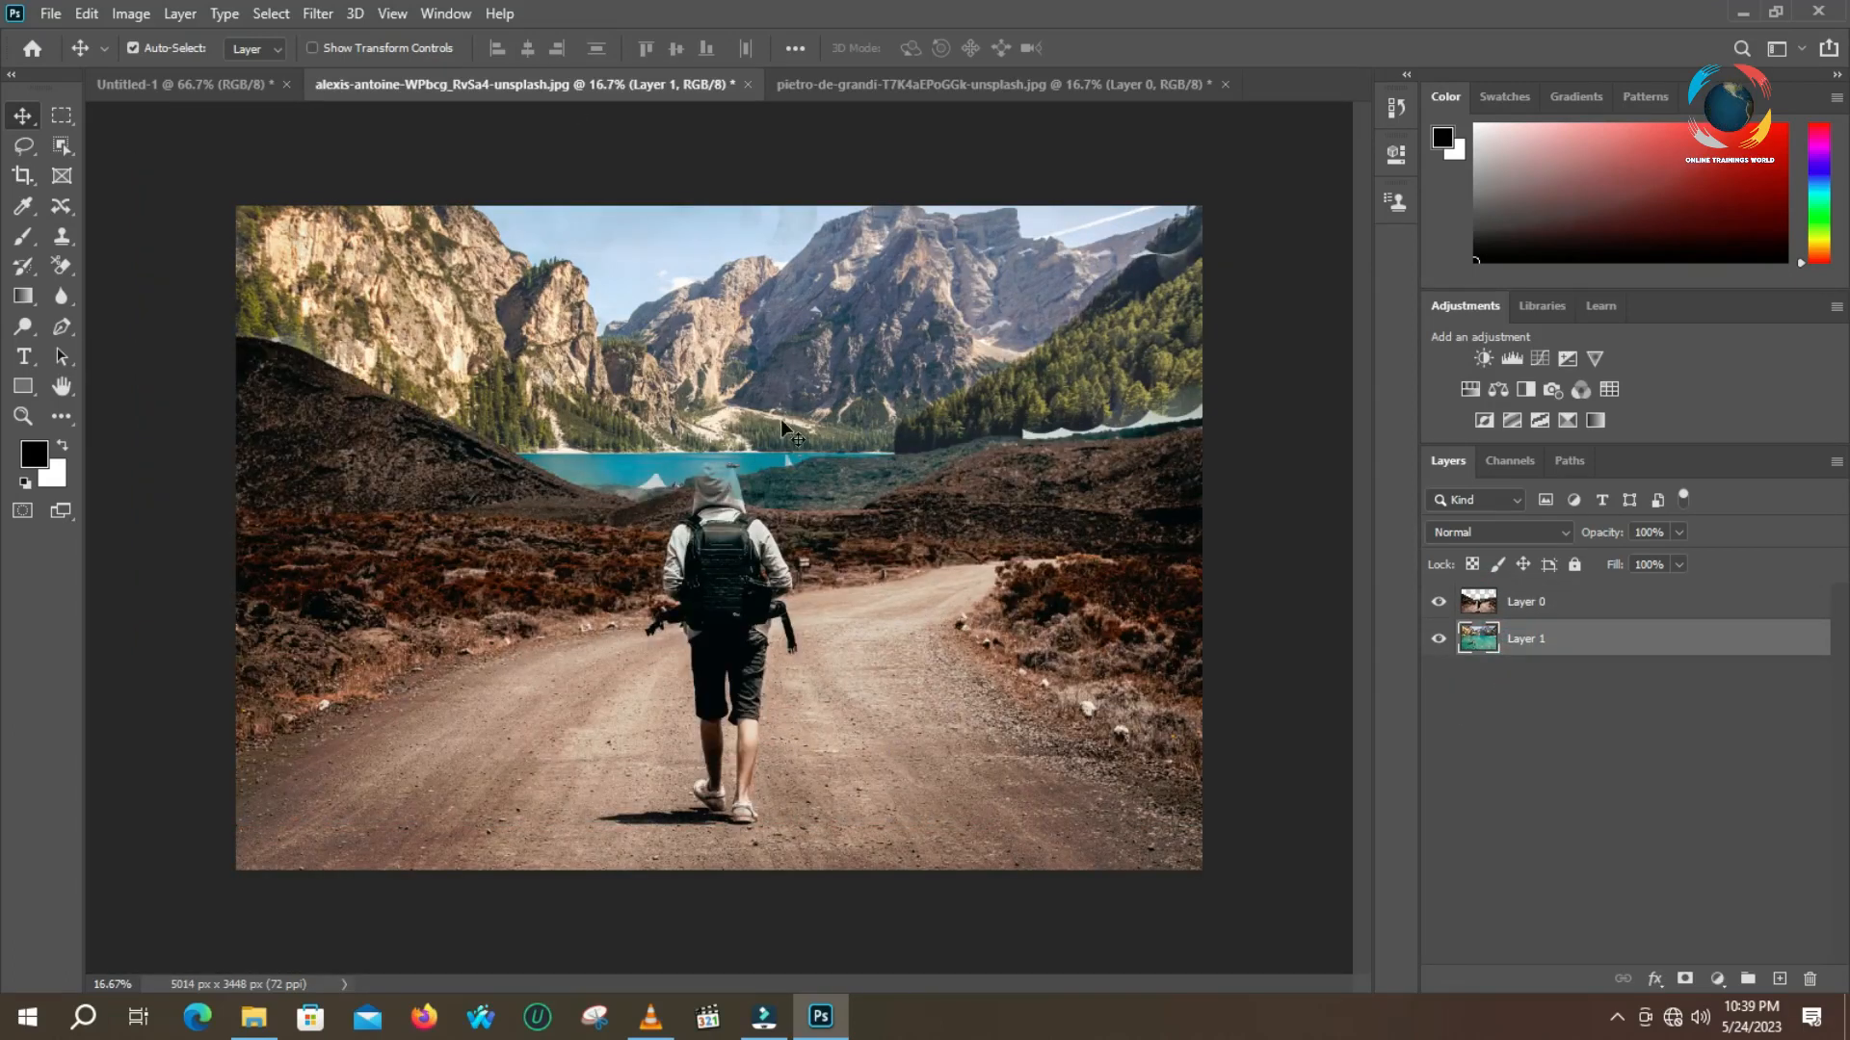
Scale the lake layer to 130.65%, position its mountains and sky behind the hills, and toggle the layer's visibility
drag(785, 344, 1462, 147)
key(ctrl+t)
drag(856, 432, 968, 468)
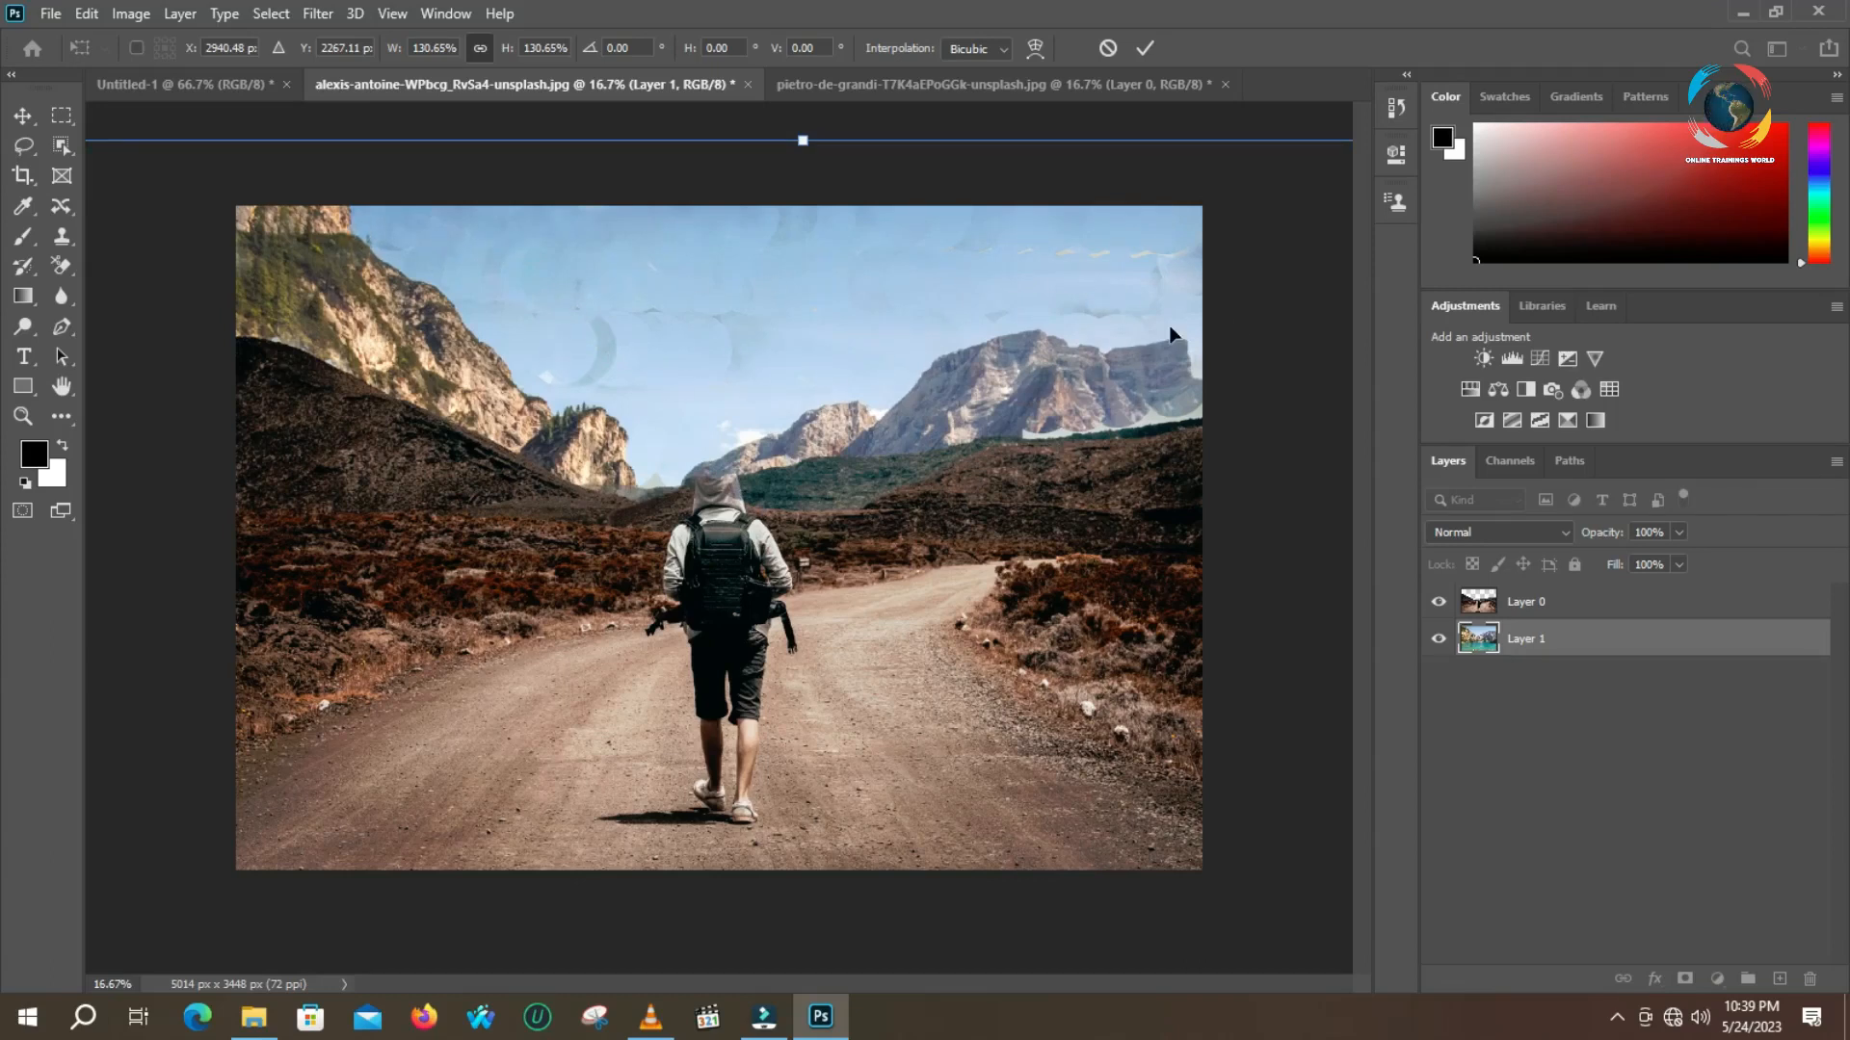
key(Return)
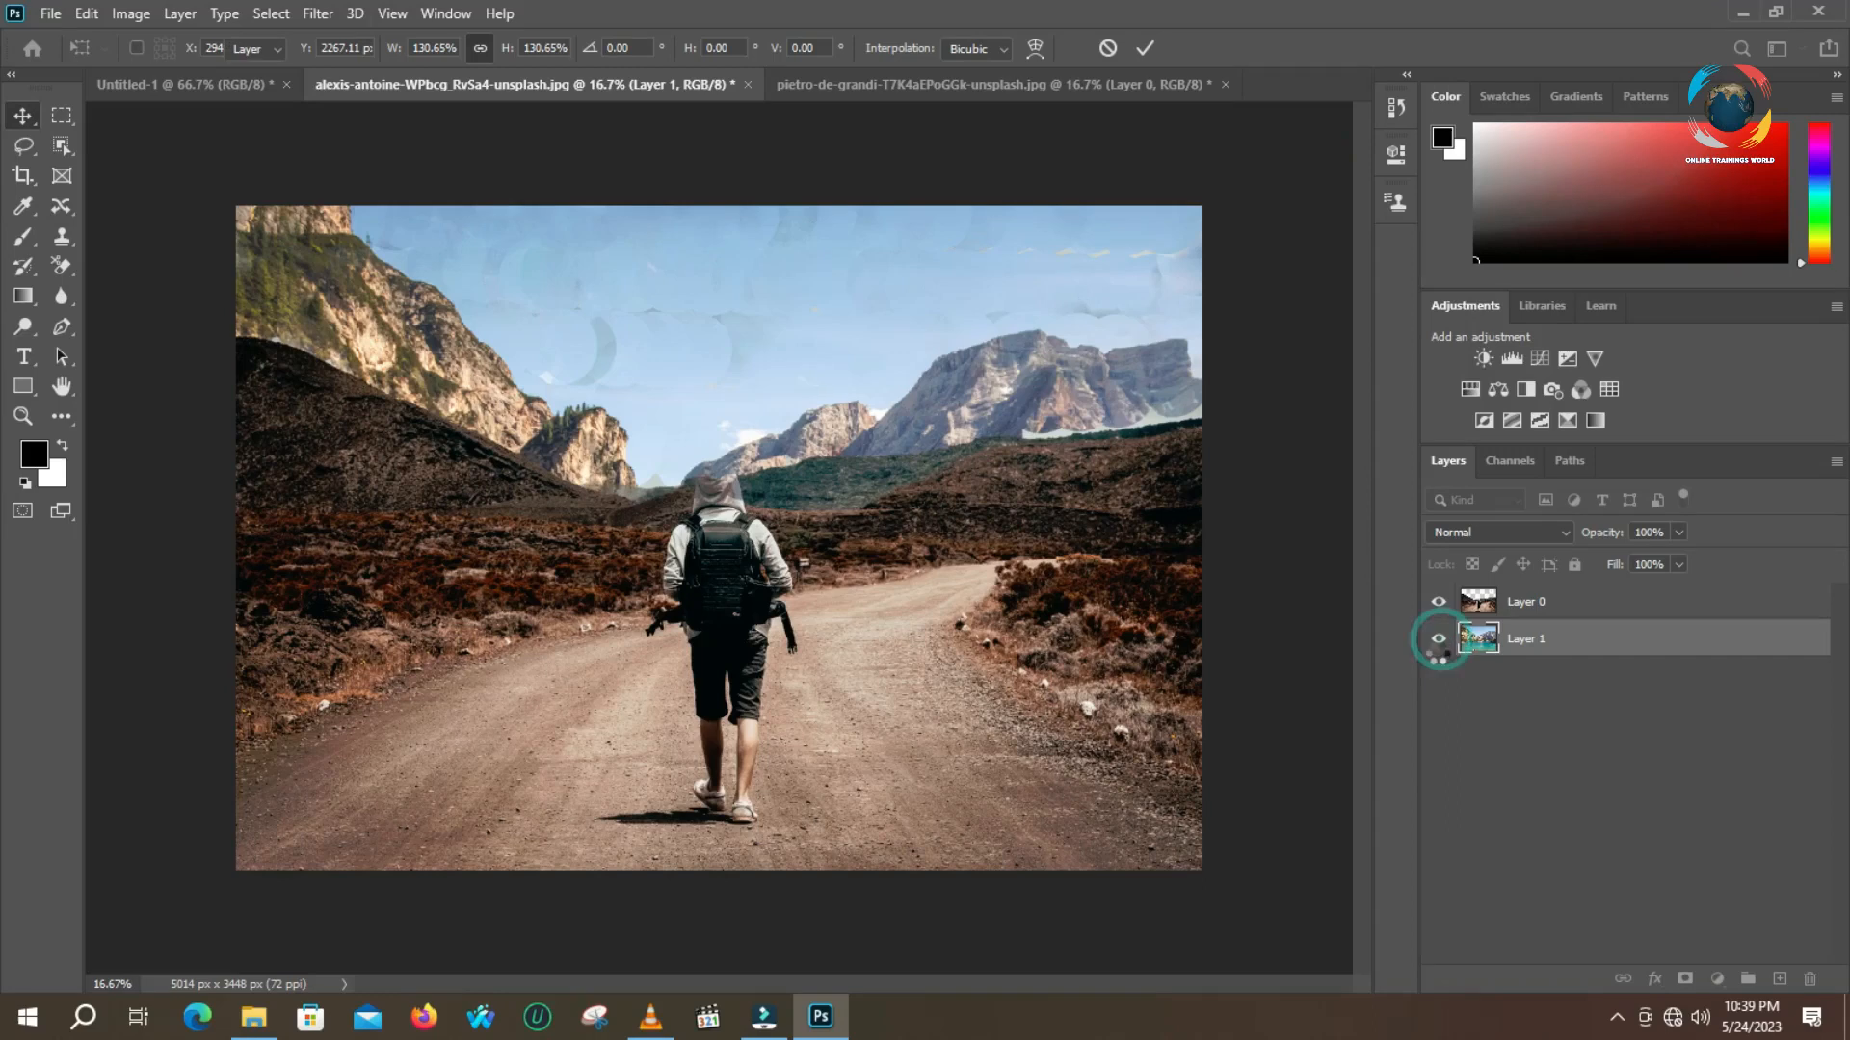
click(1438, 639)
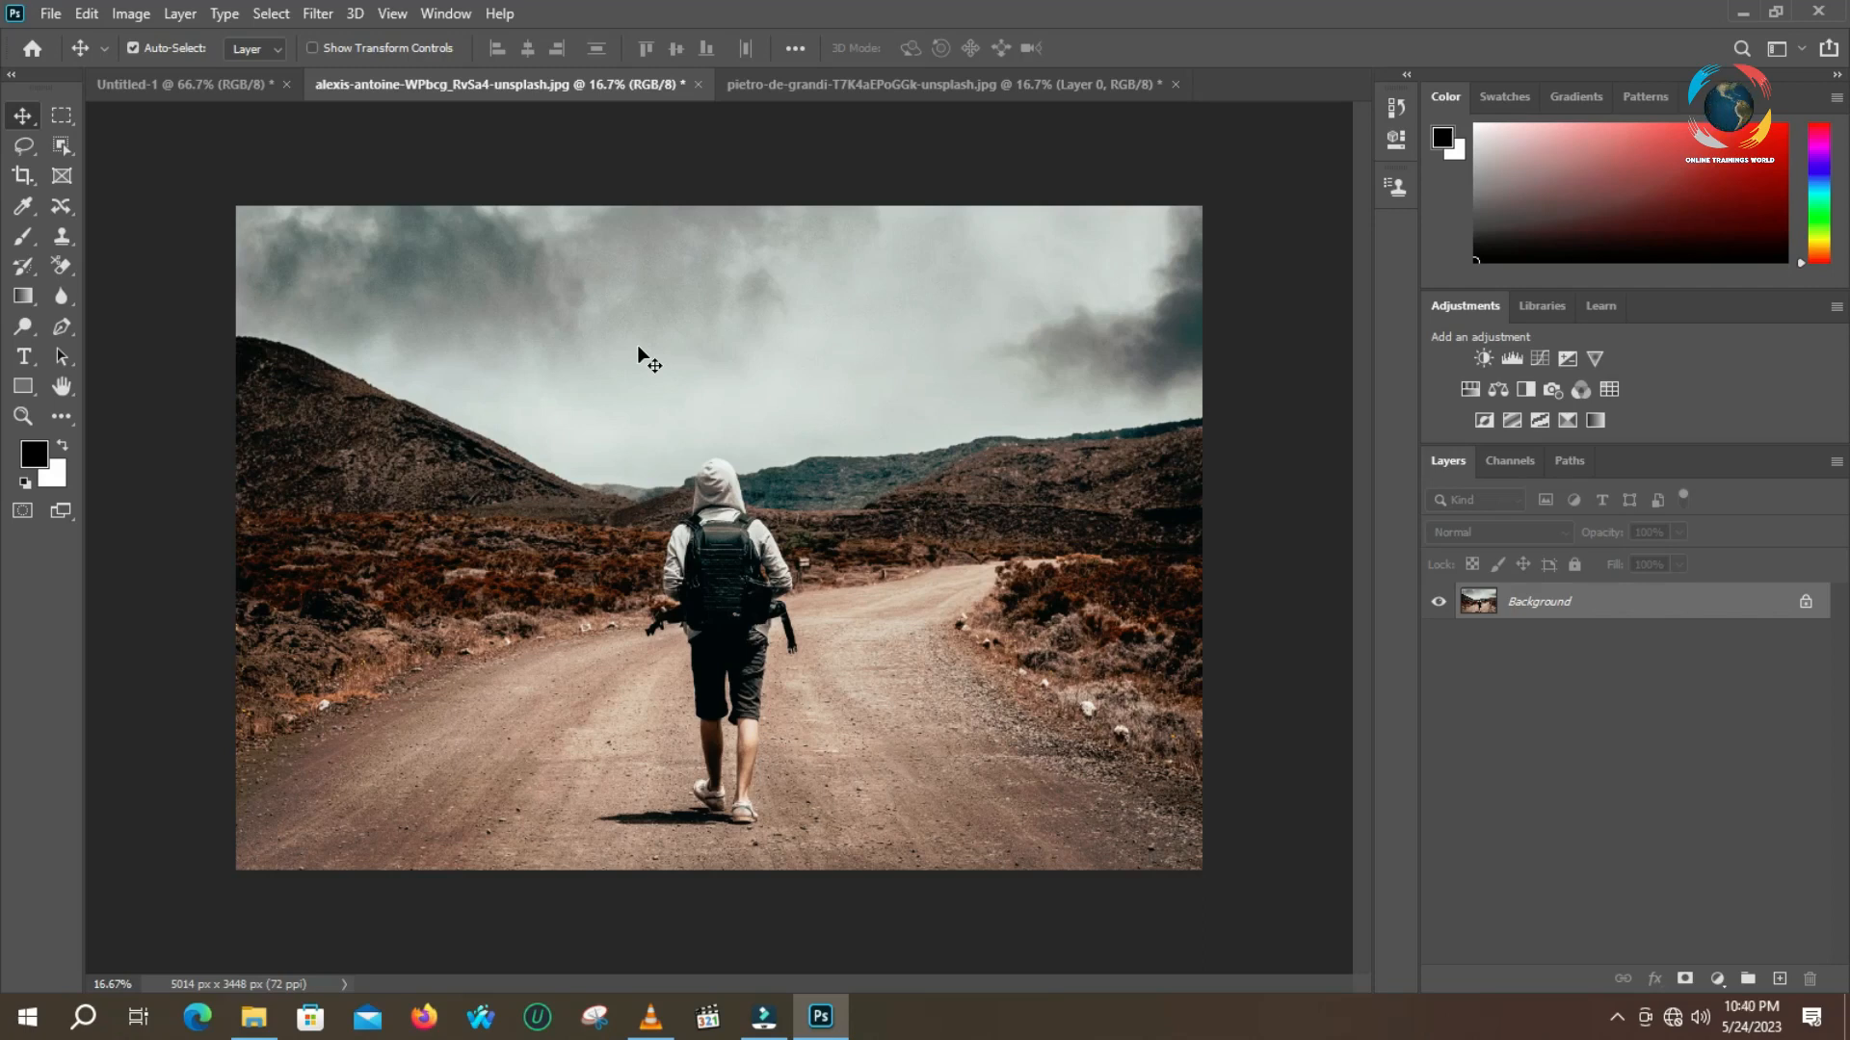
Activate the Magic Eraser tool, pointing out the similar Magic Wand tool among the selection tools
click(62, 266)
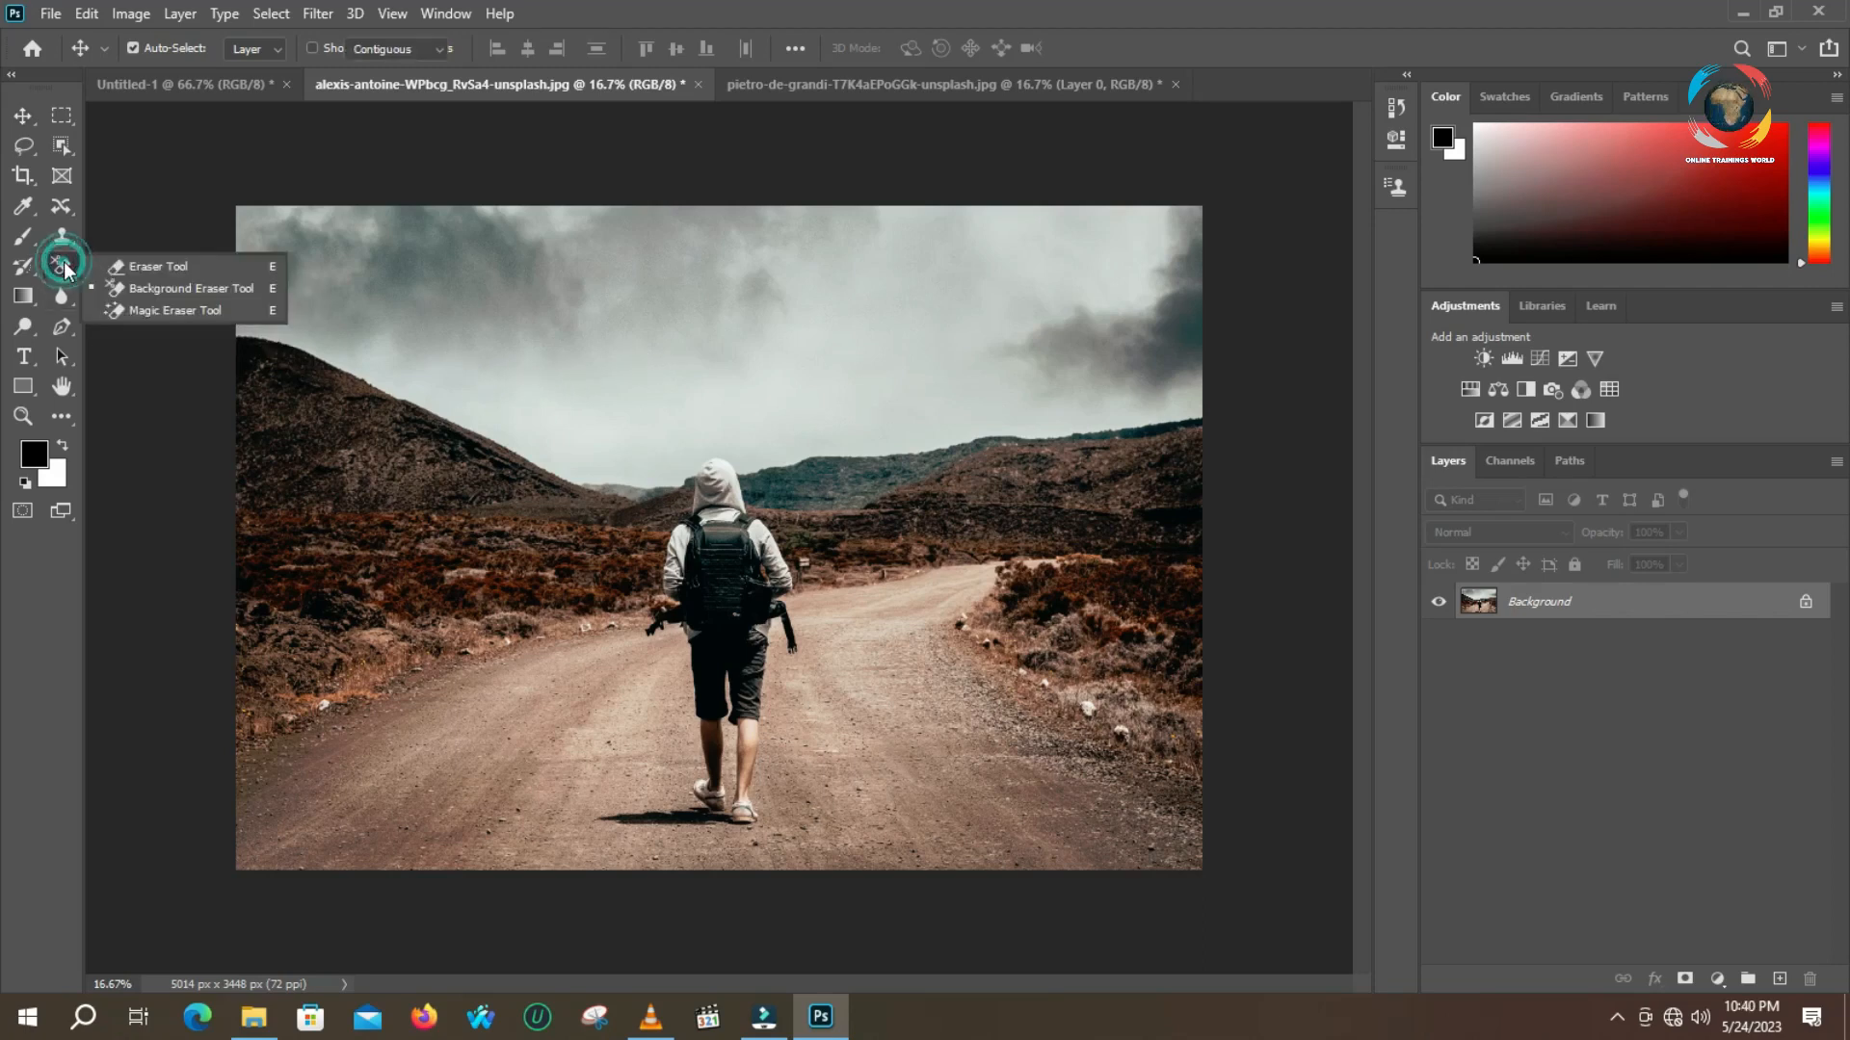
click(175, 310)
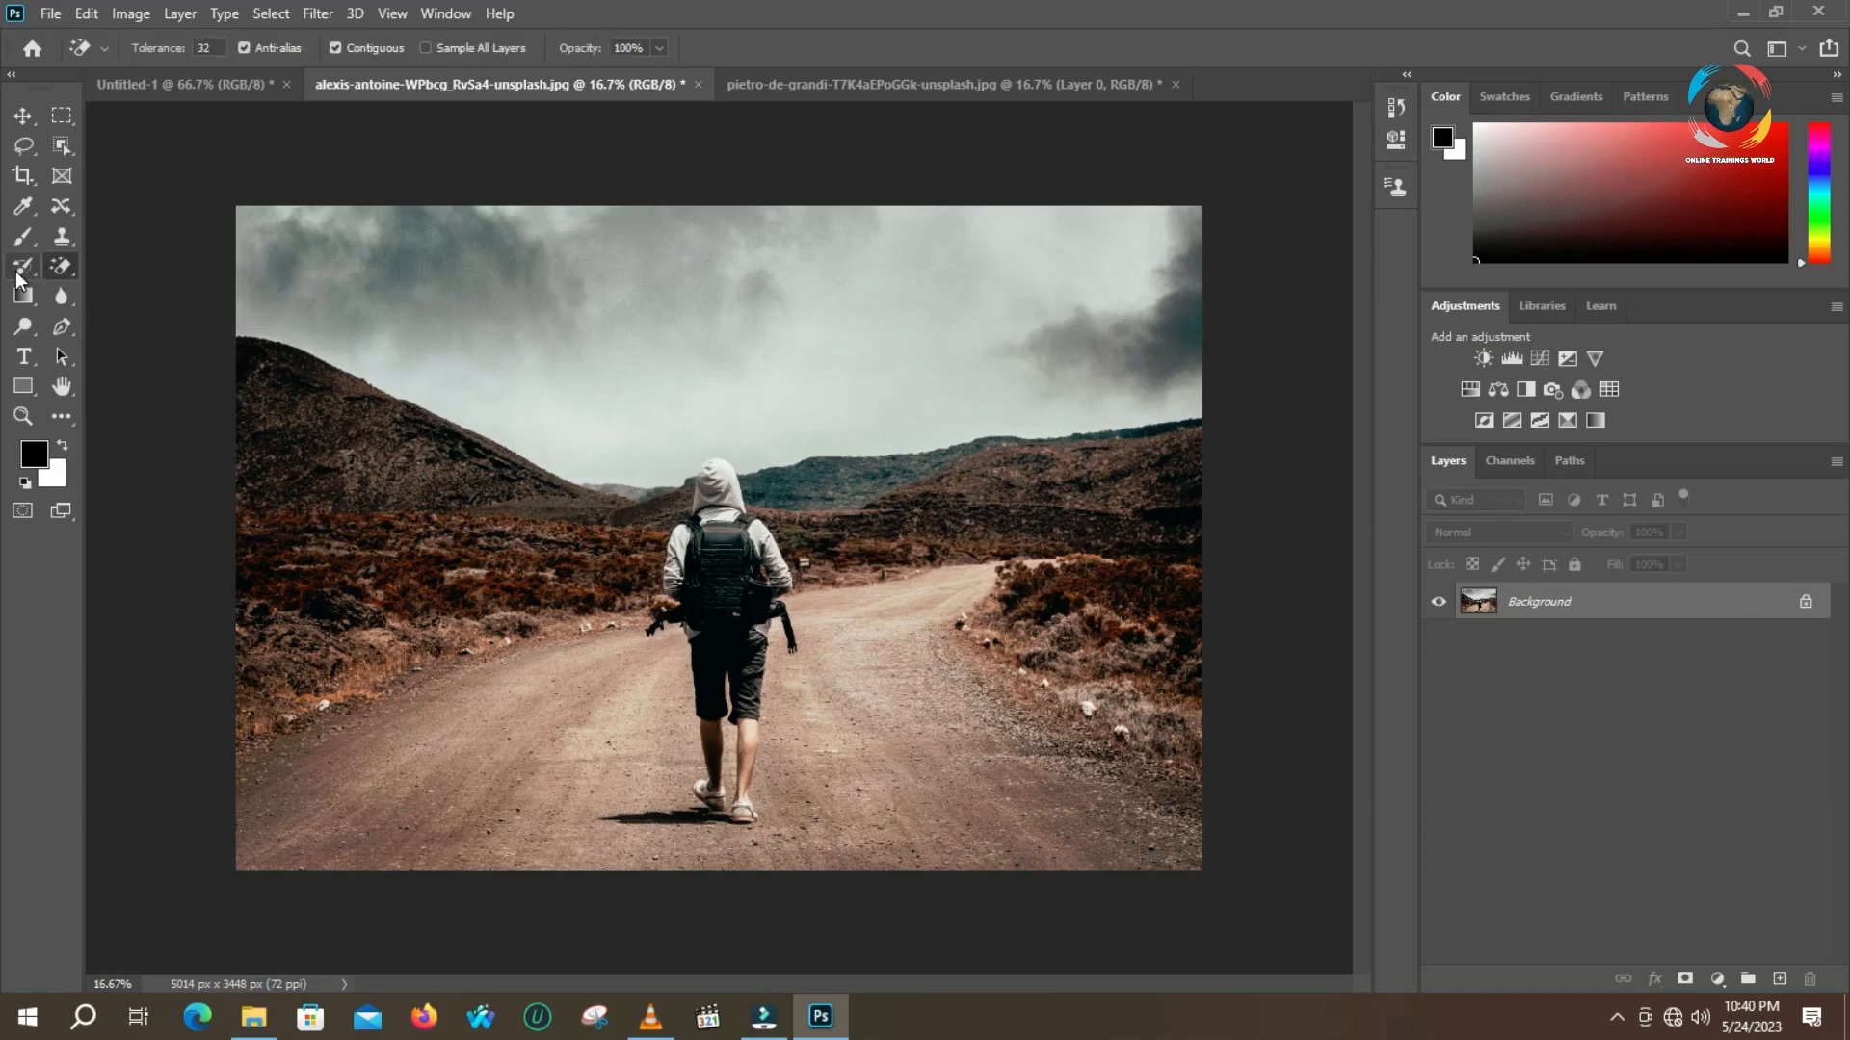
click(64, 147)
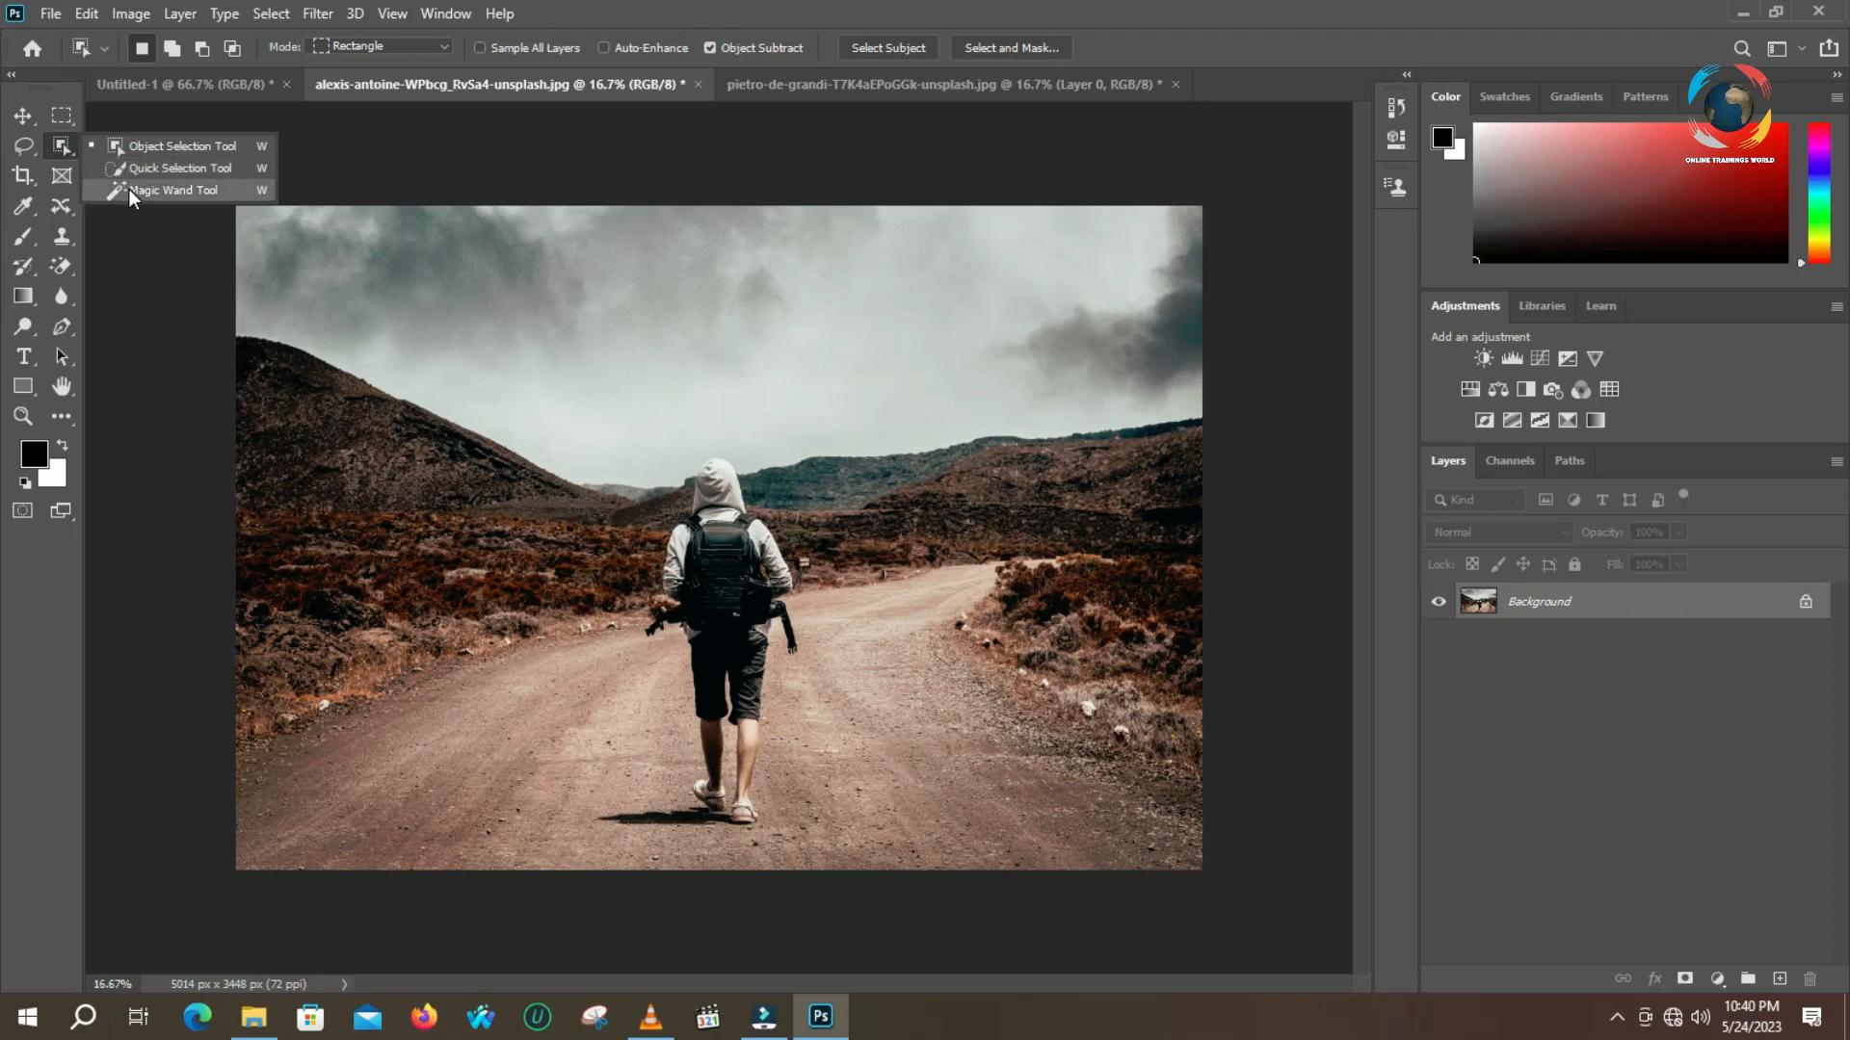
click(64, 275)
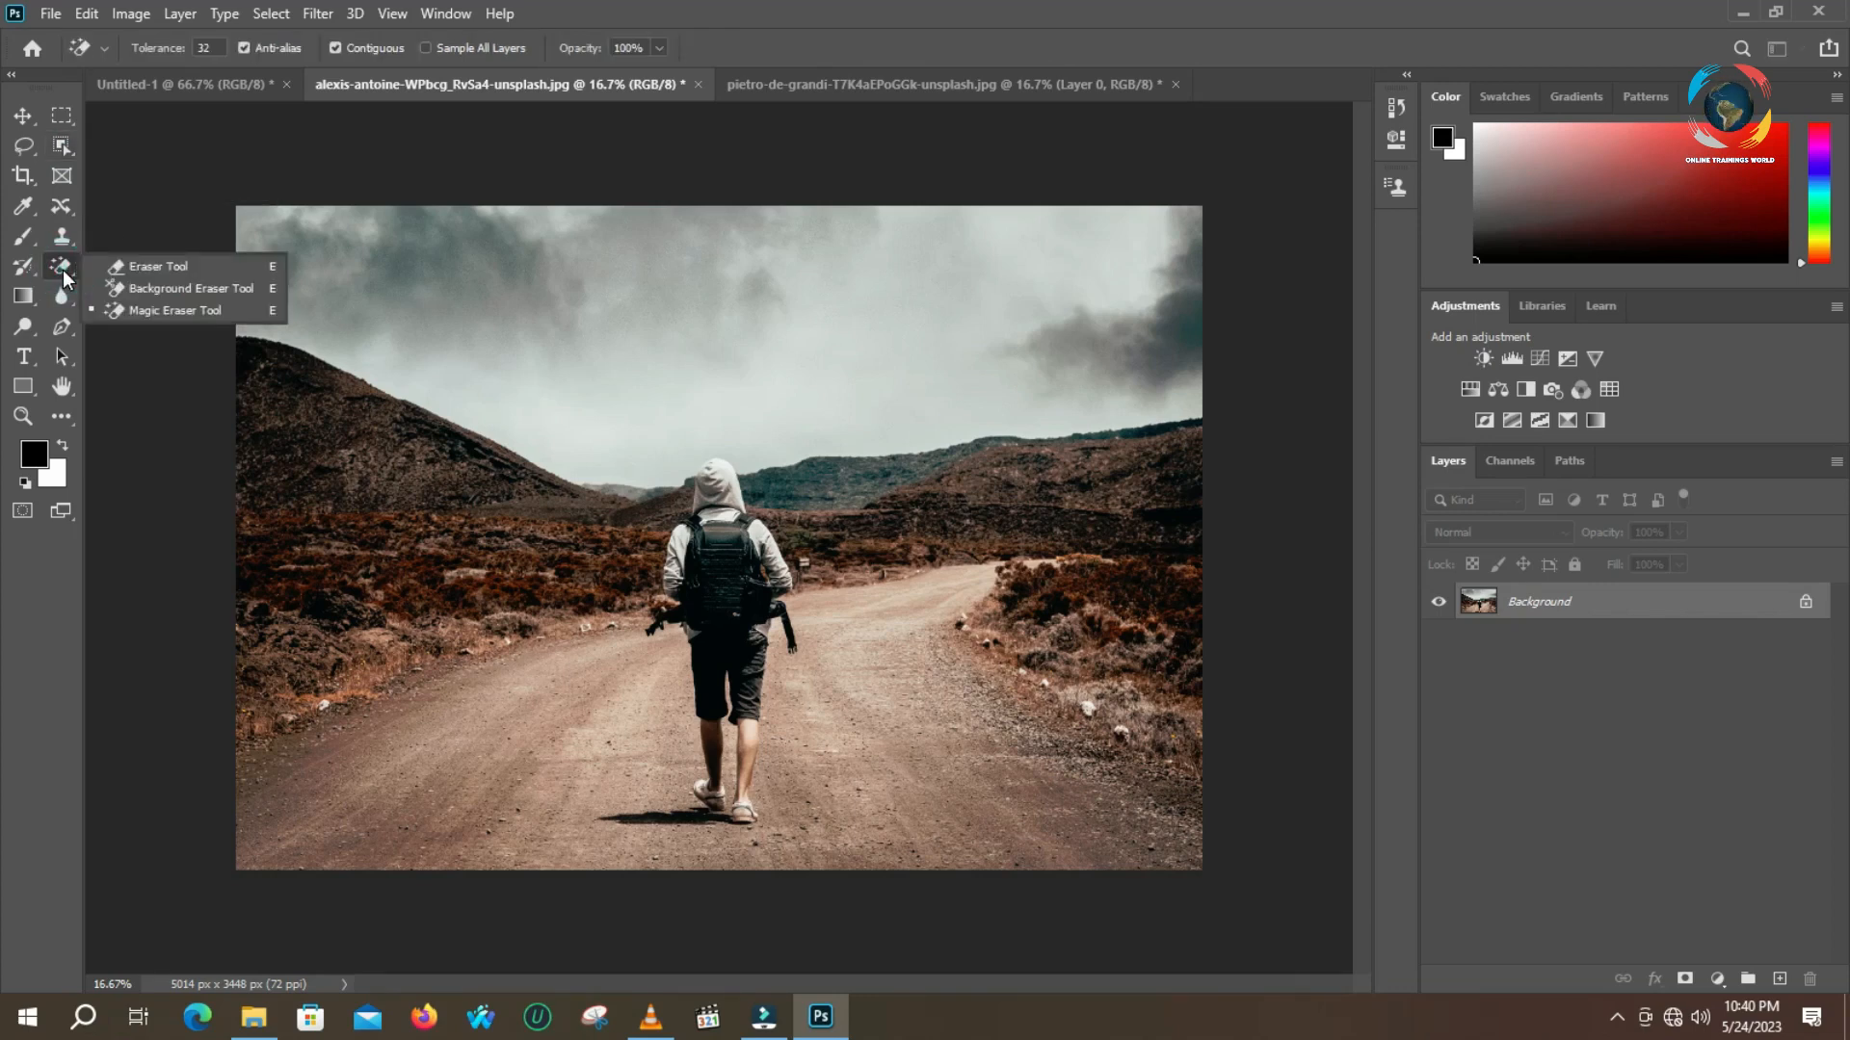
click(119, 310)
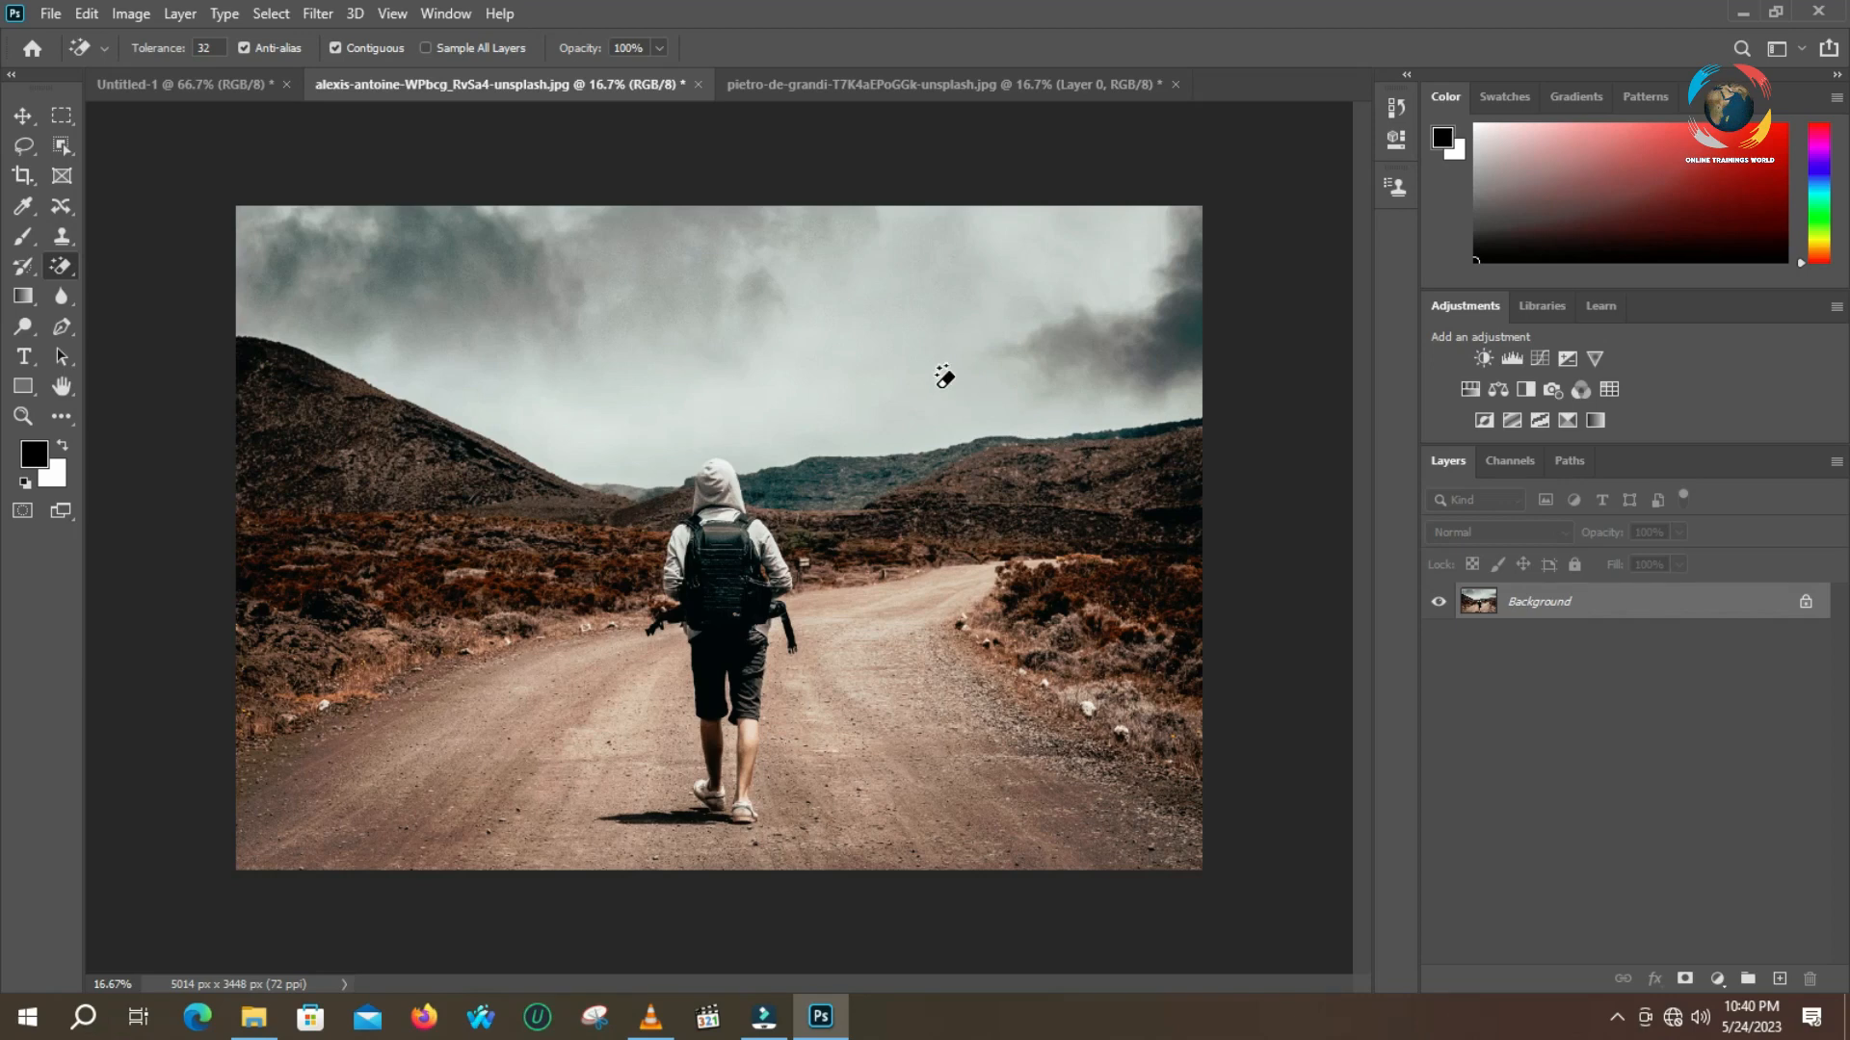
Erase the sky behind the hiker with the Magic Eraser at tolerance 32 and Contiguous on, including the leftover dark cloud patches
click(904, 342)
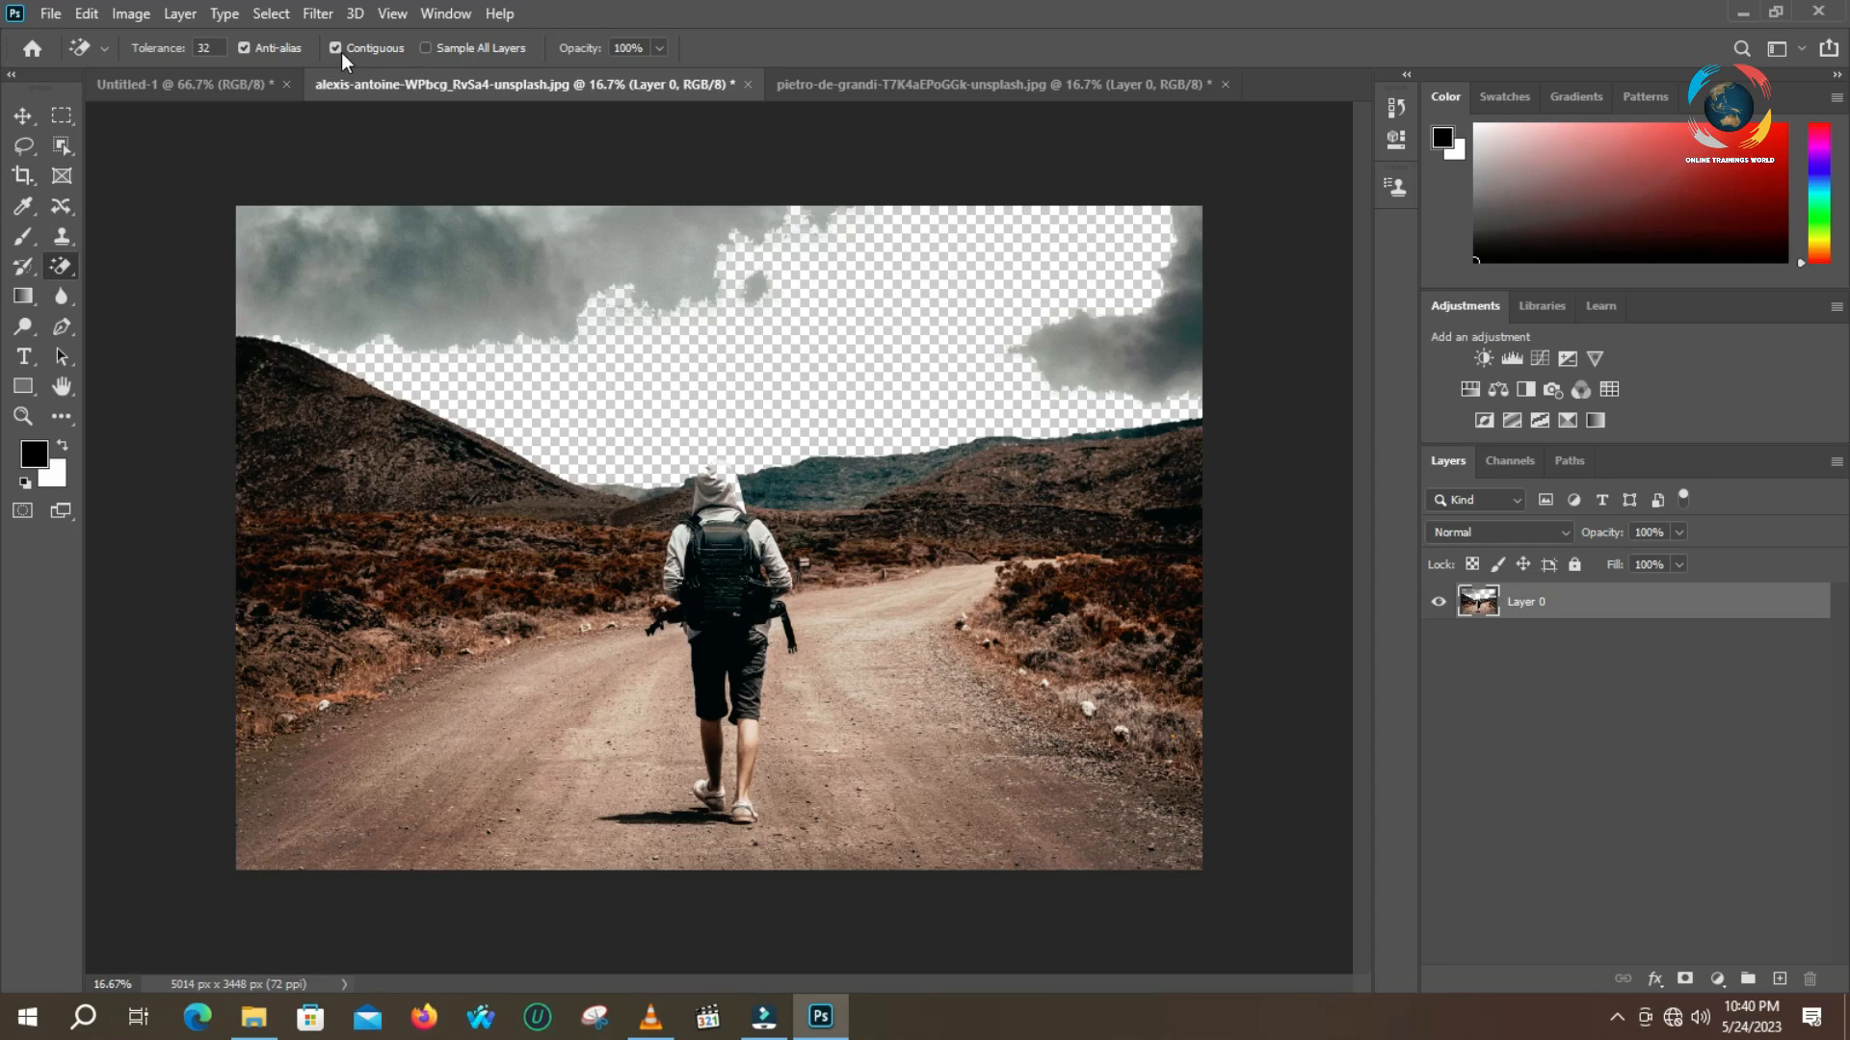
click(1121, 341)
click(1169, 291)
click(1144, 326)
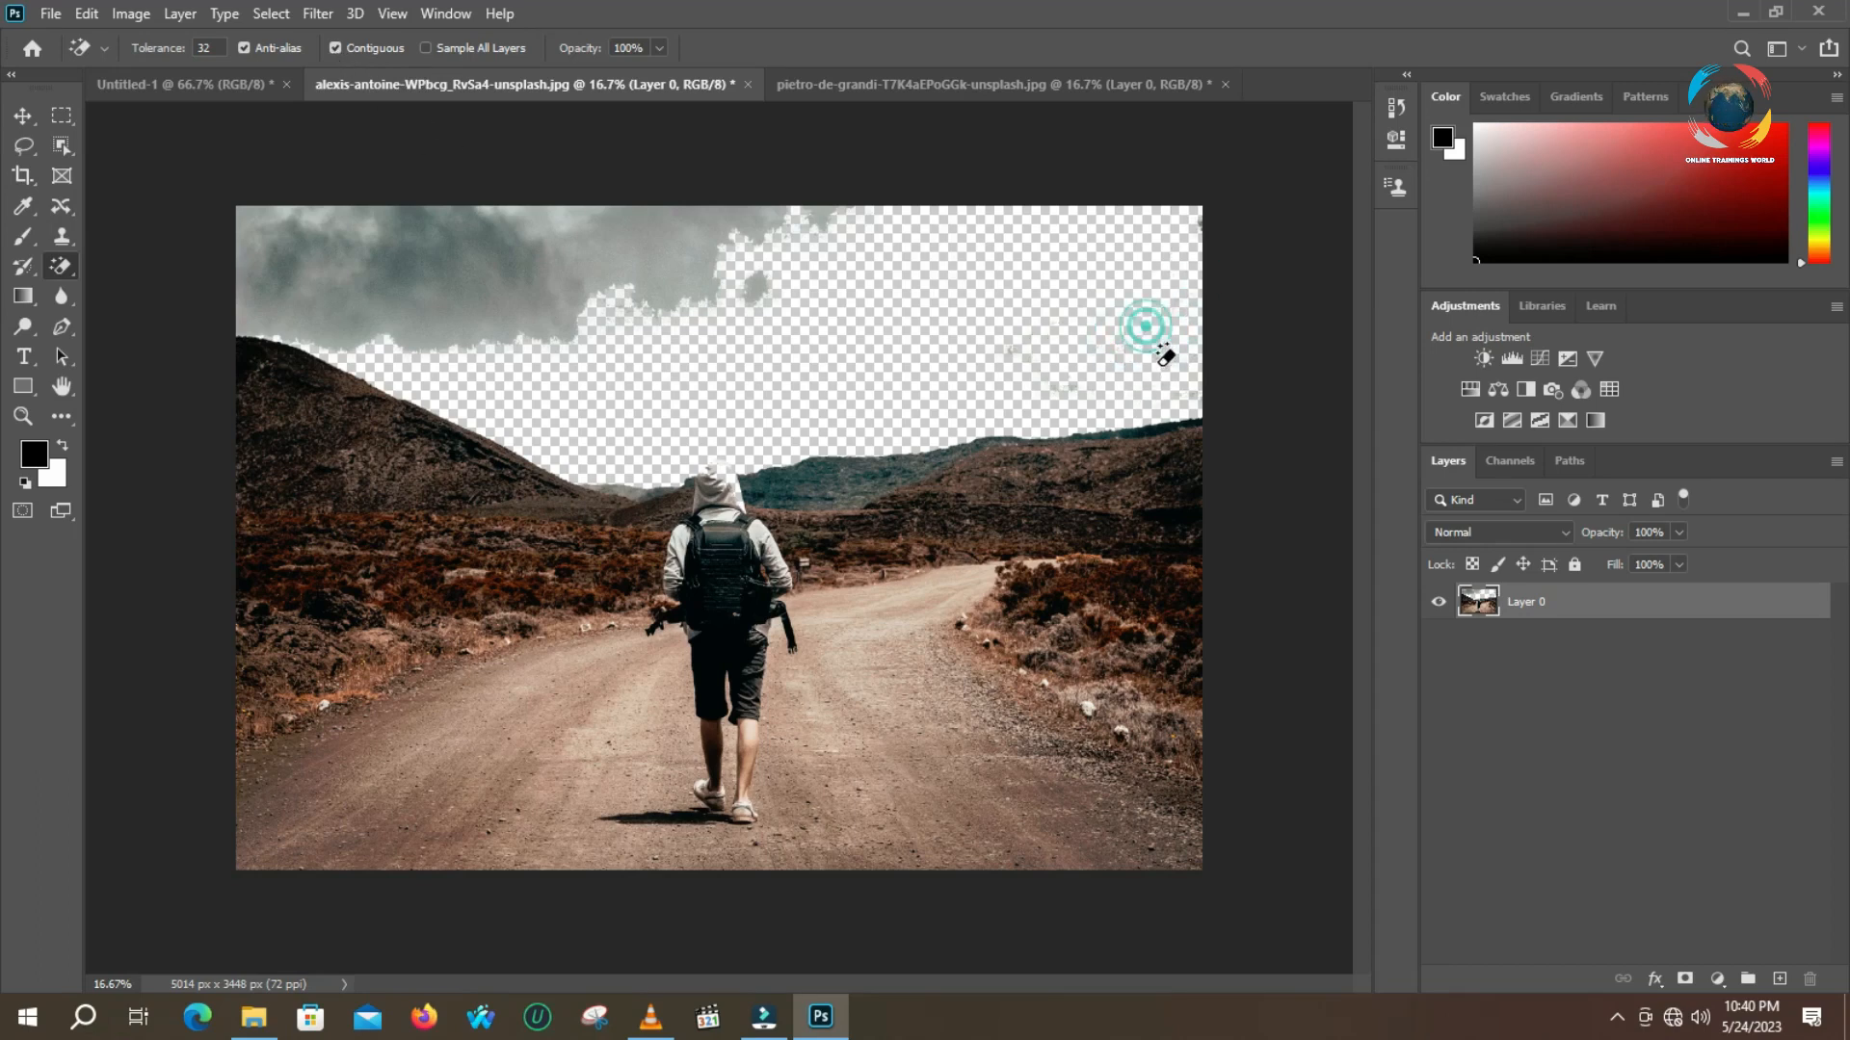
click(618, 271)
click(761, 291)
click(820, 204)
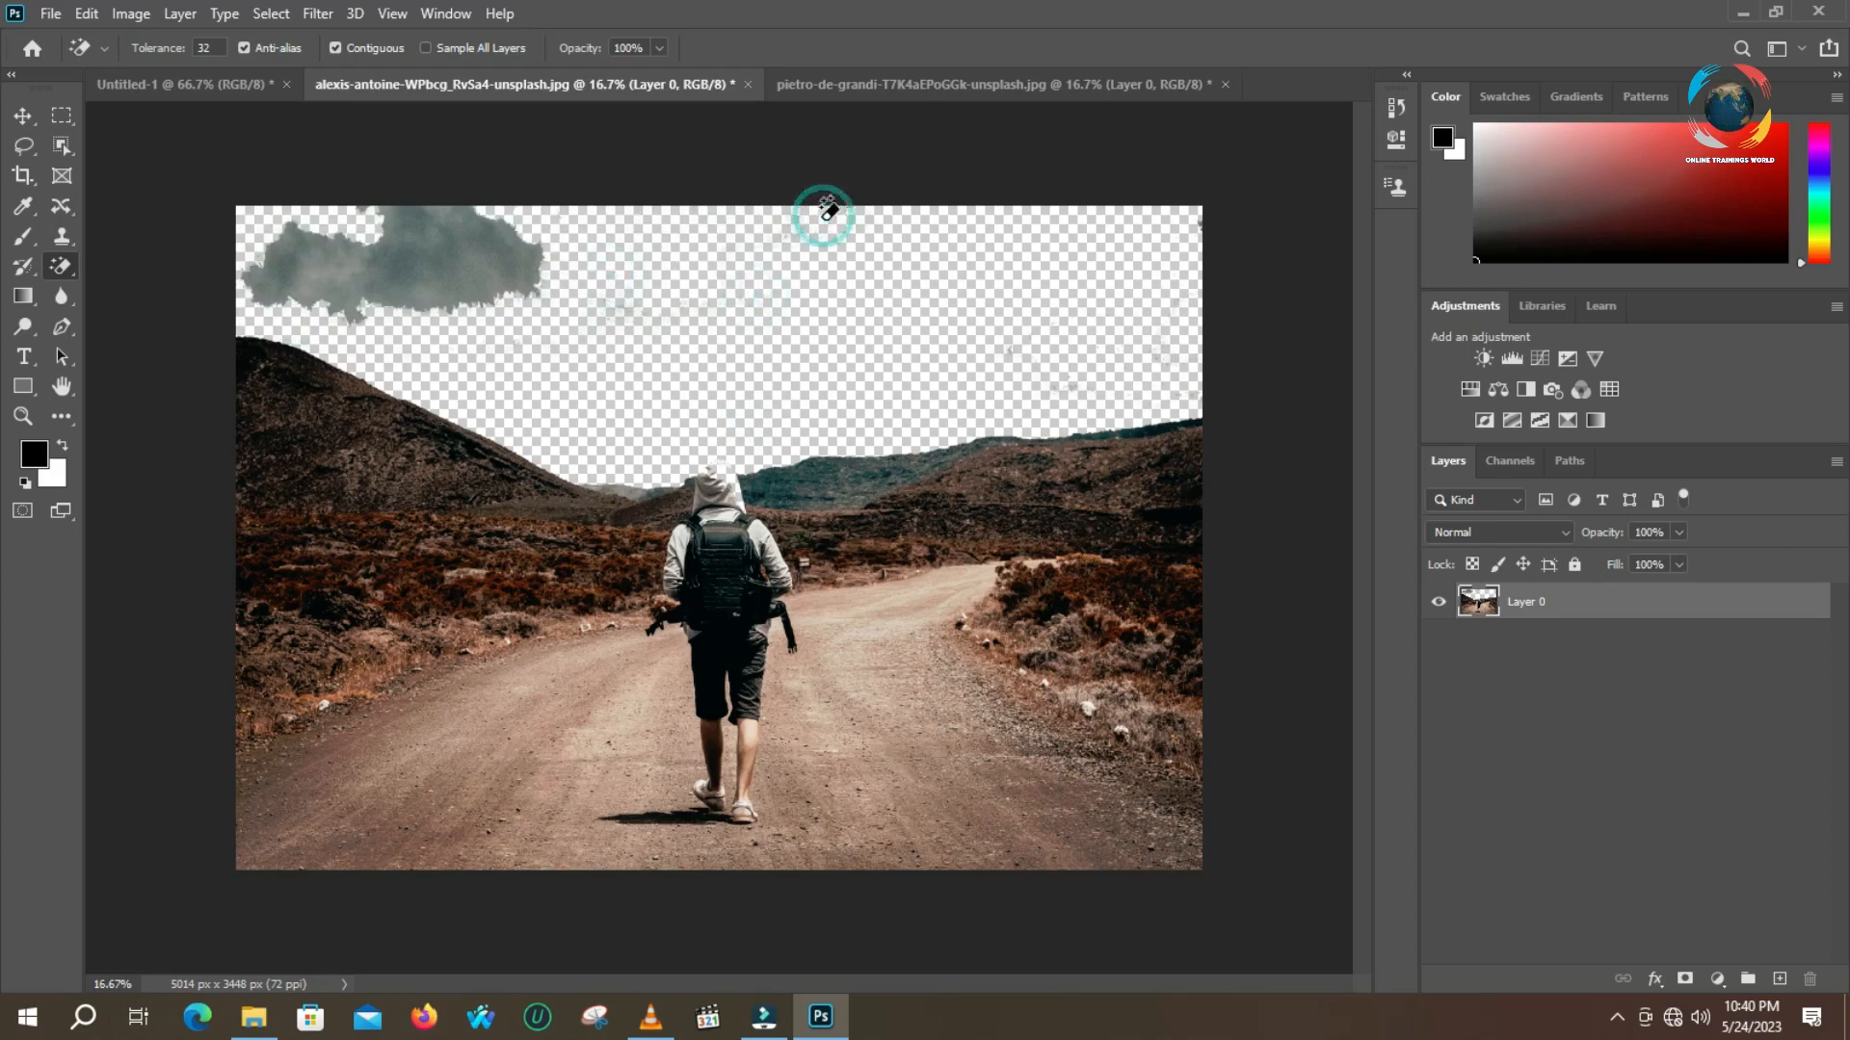
click(528, 215)
click(392, 257)
click(500, 237)
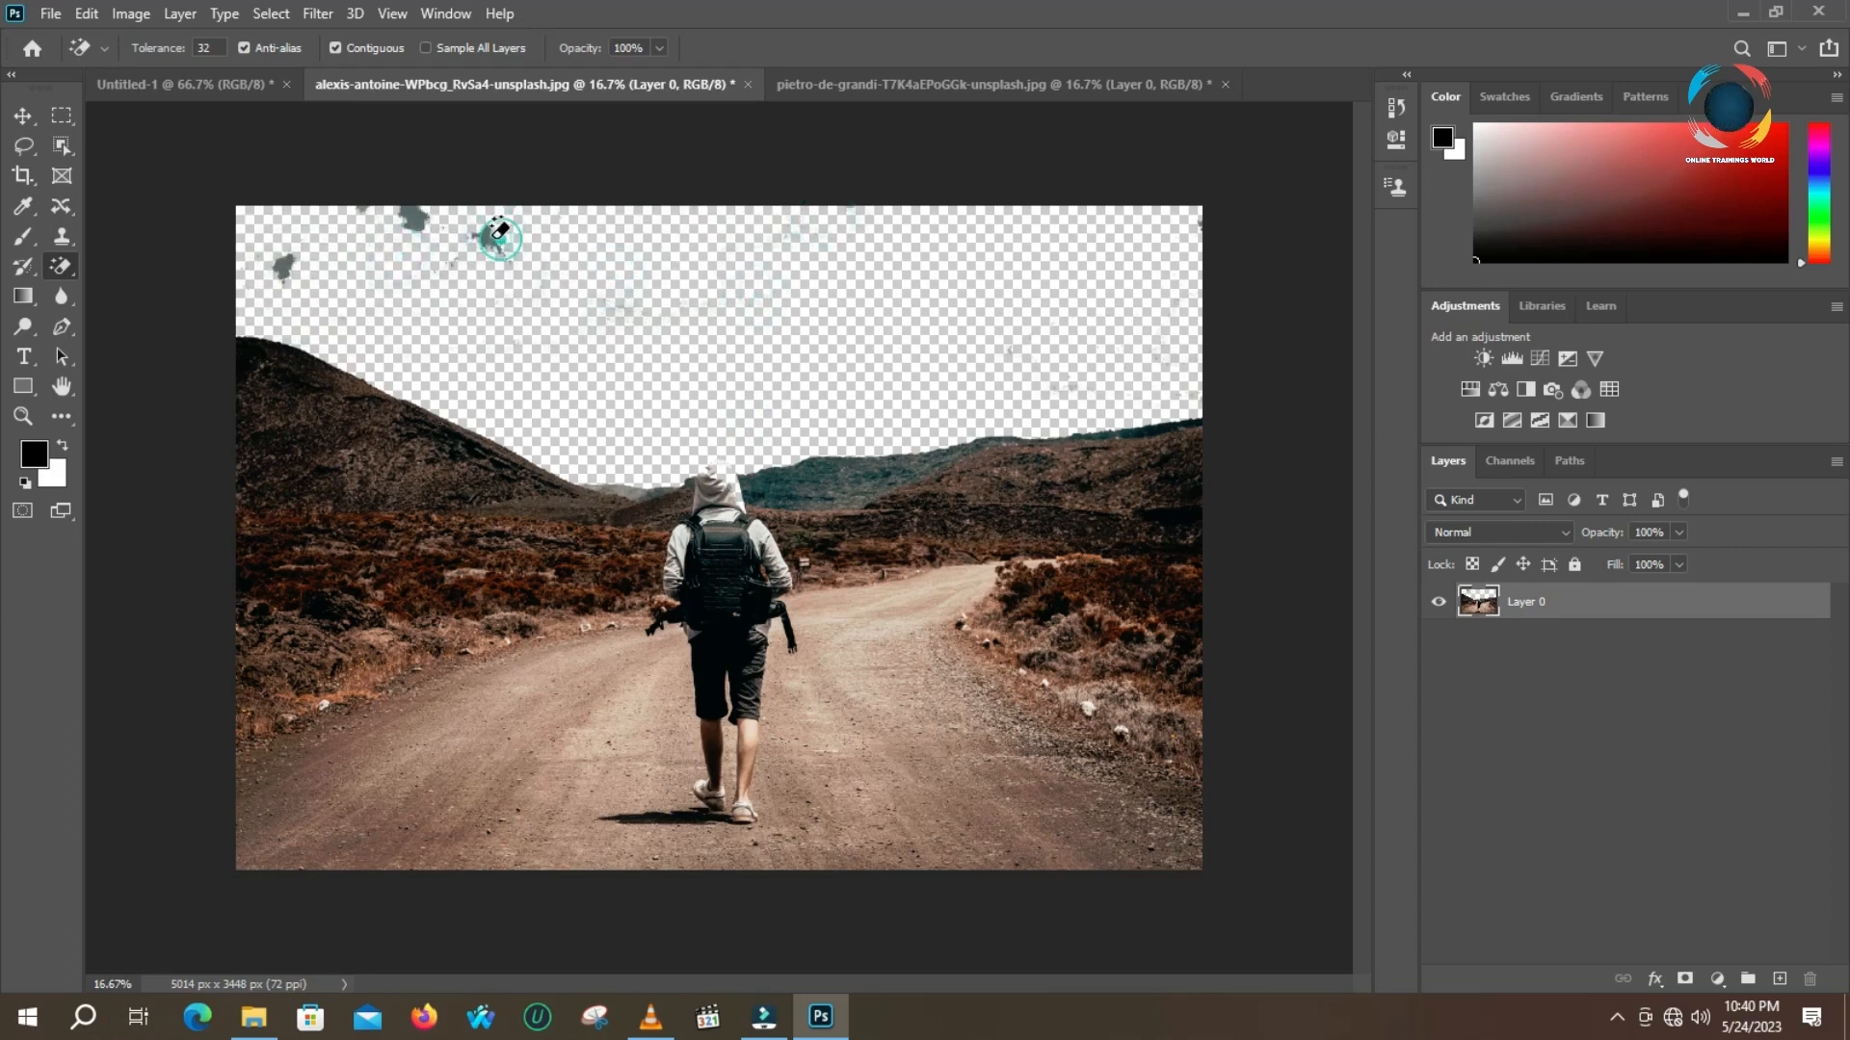
click(413, 224)
click(284, 267)
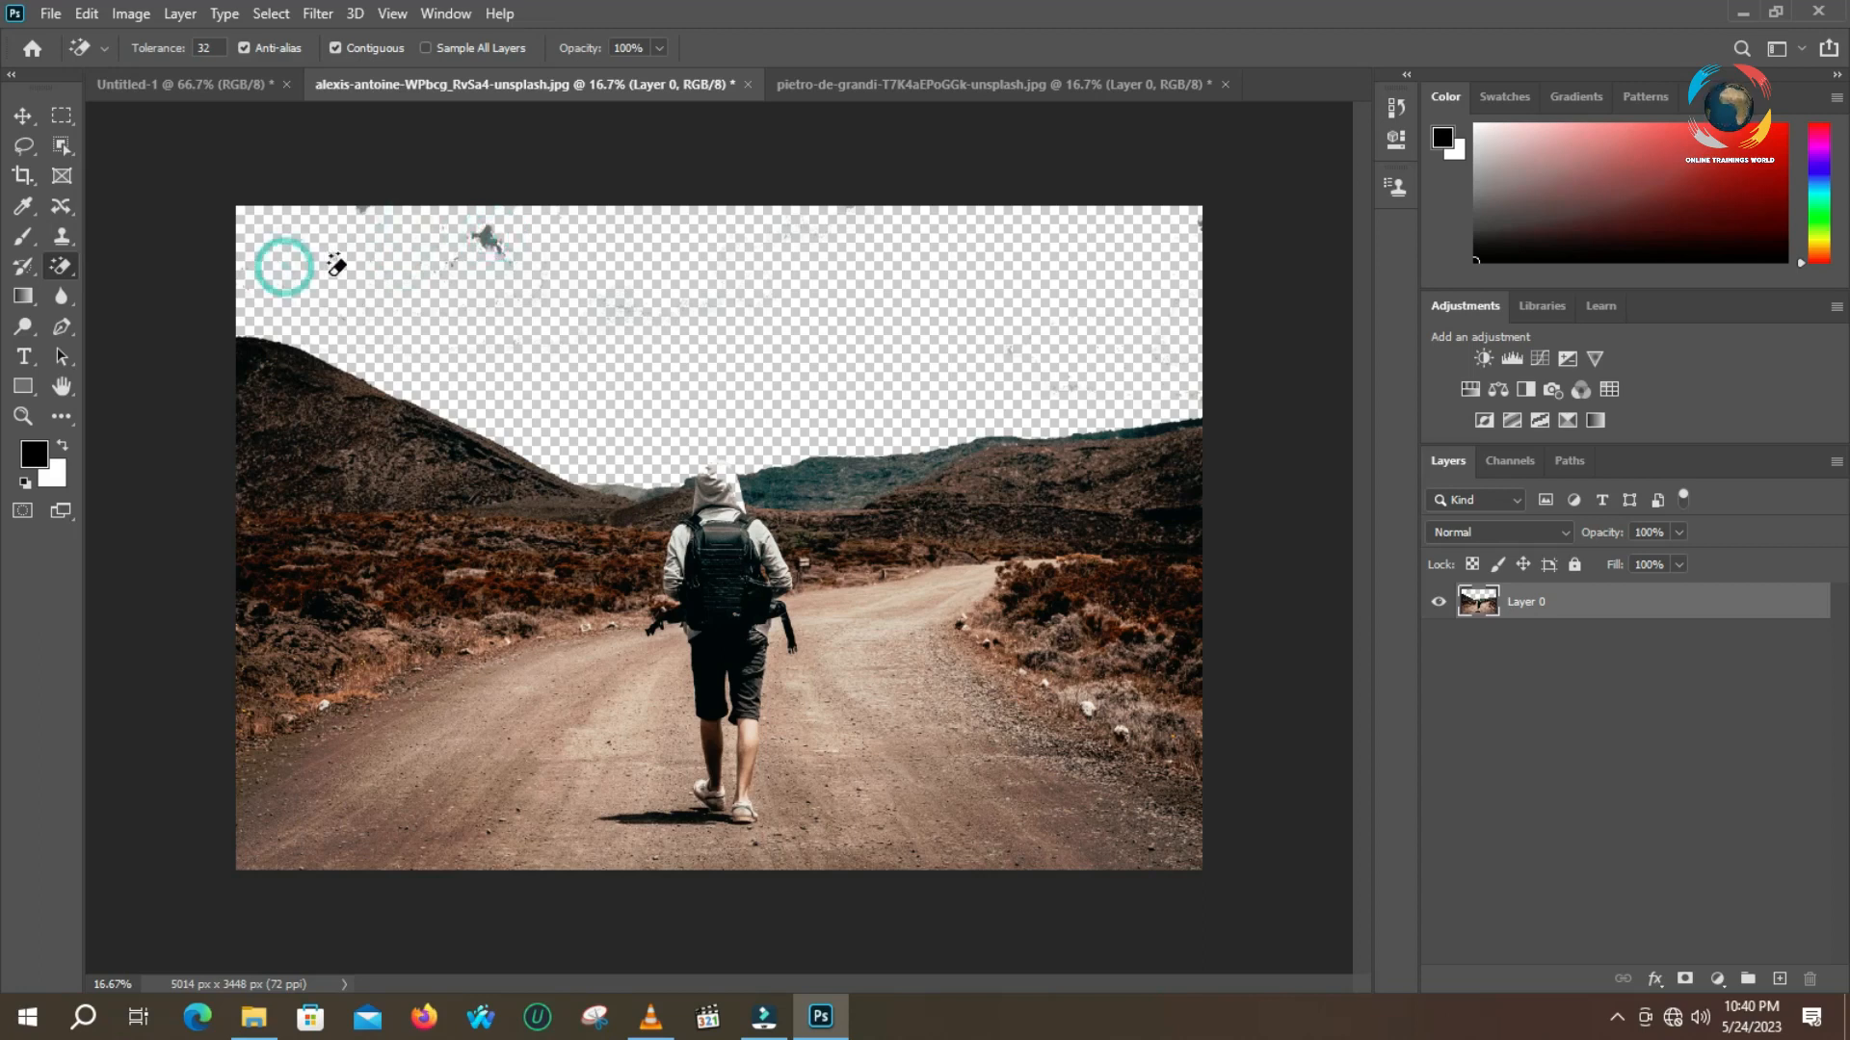
Bring the lake photo into the hiker document beneath the hiker layer and position its mountains and sky behind the hills
key(ctrl+Tab)
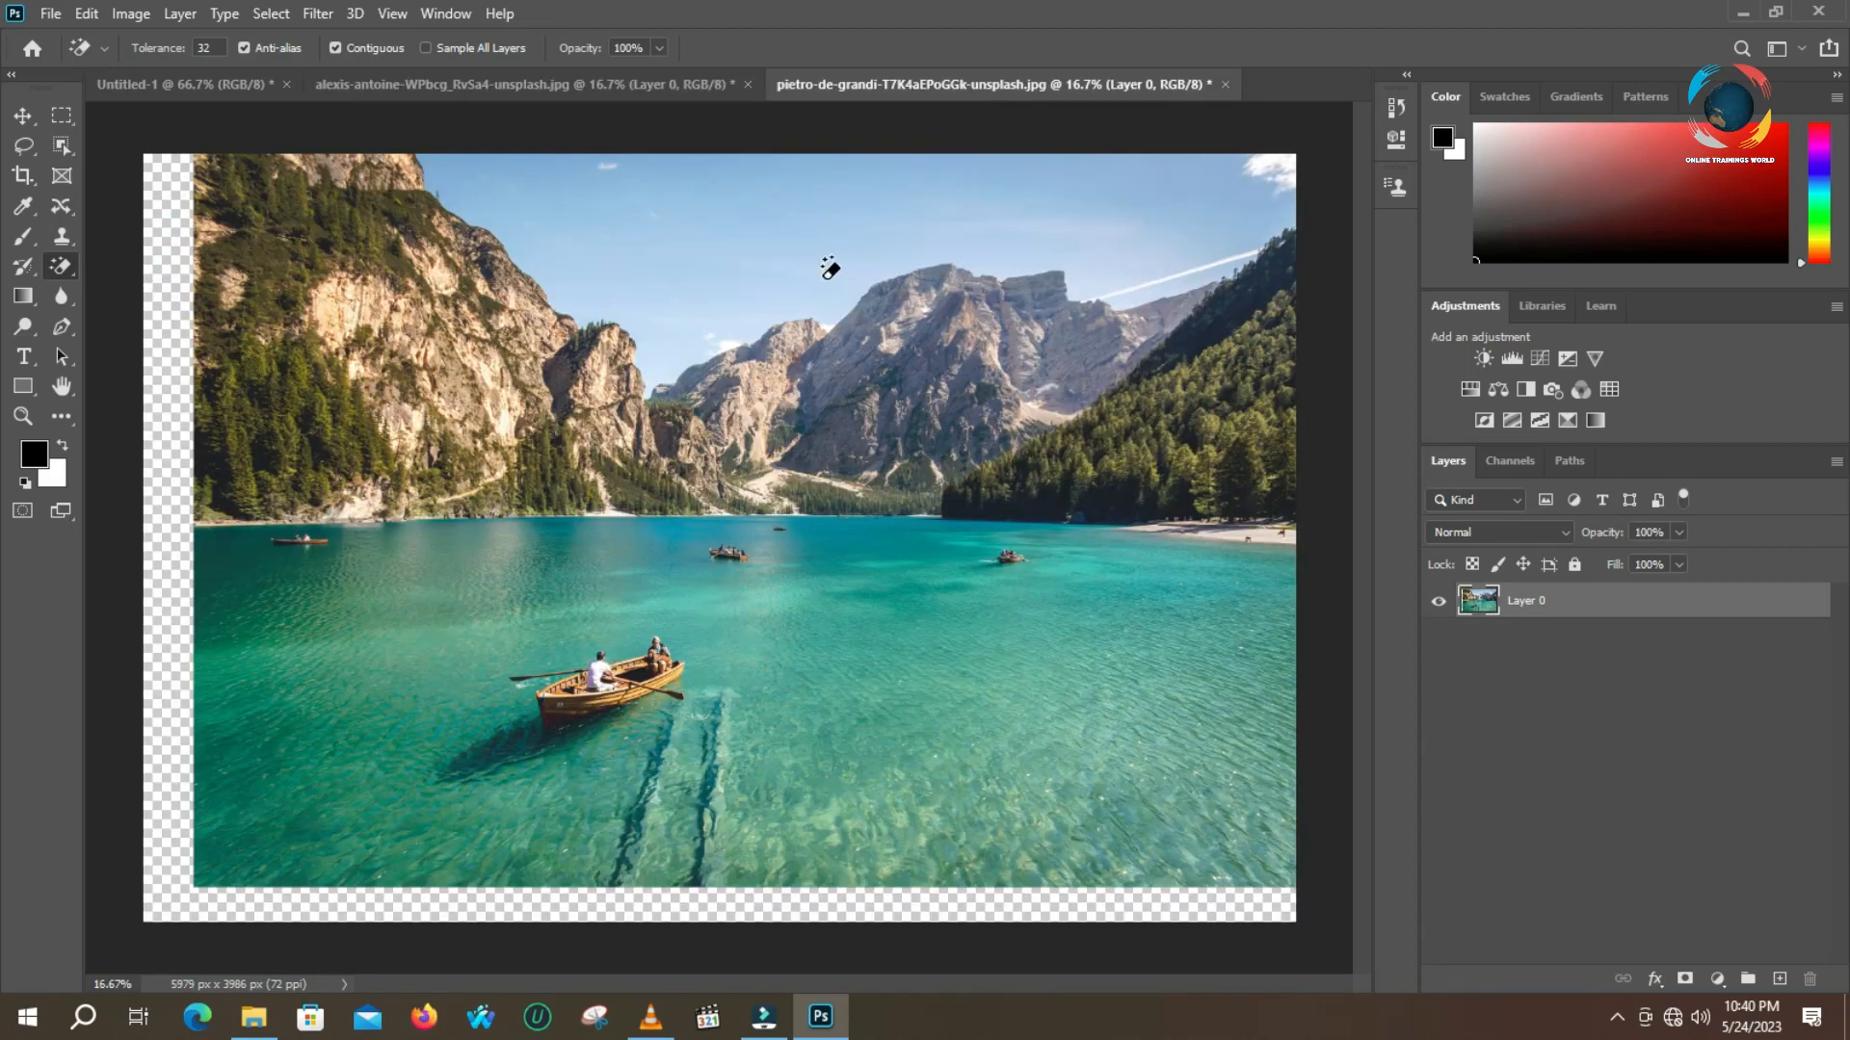
click(22, 116)
drag(863, 314, 676, 351)
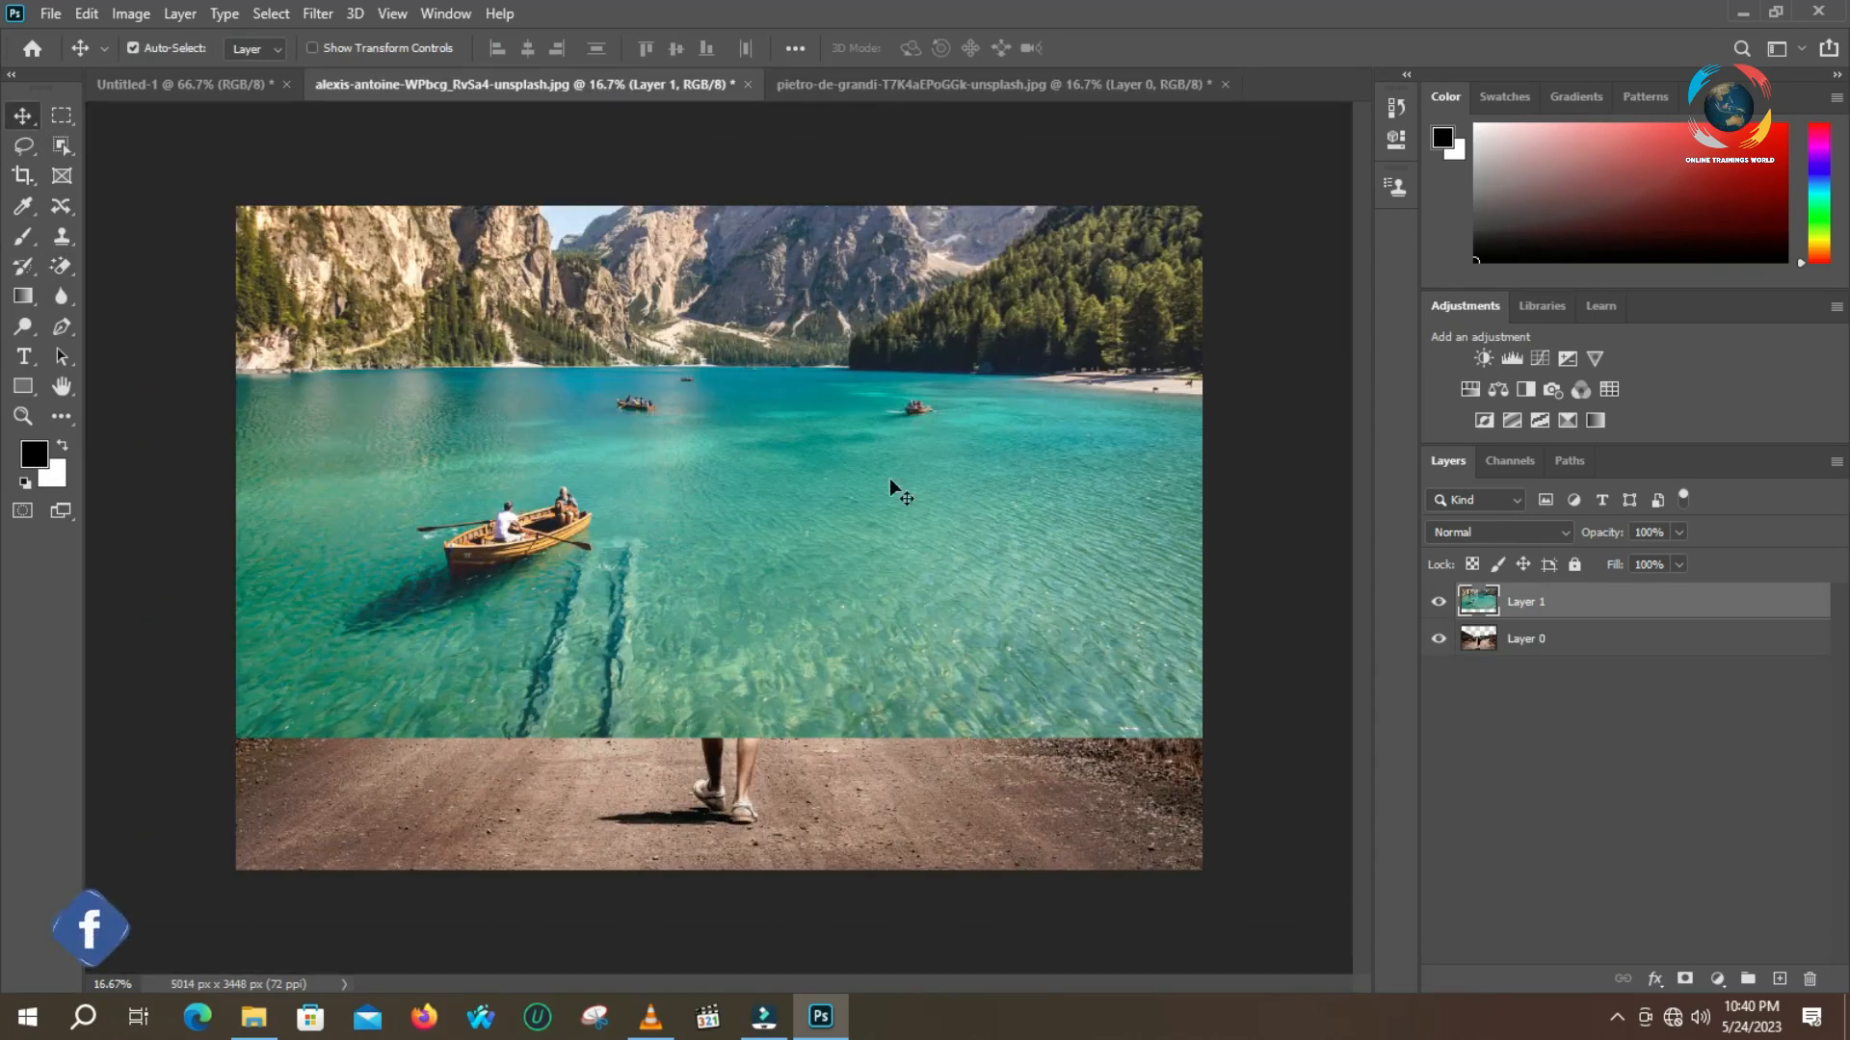
drag(1563, 610, 1566, 655)
drag(737, 360, 738, 592)
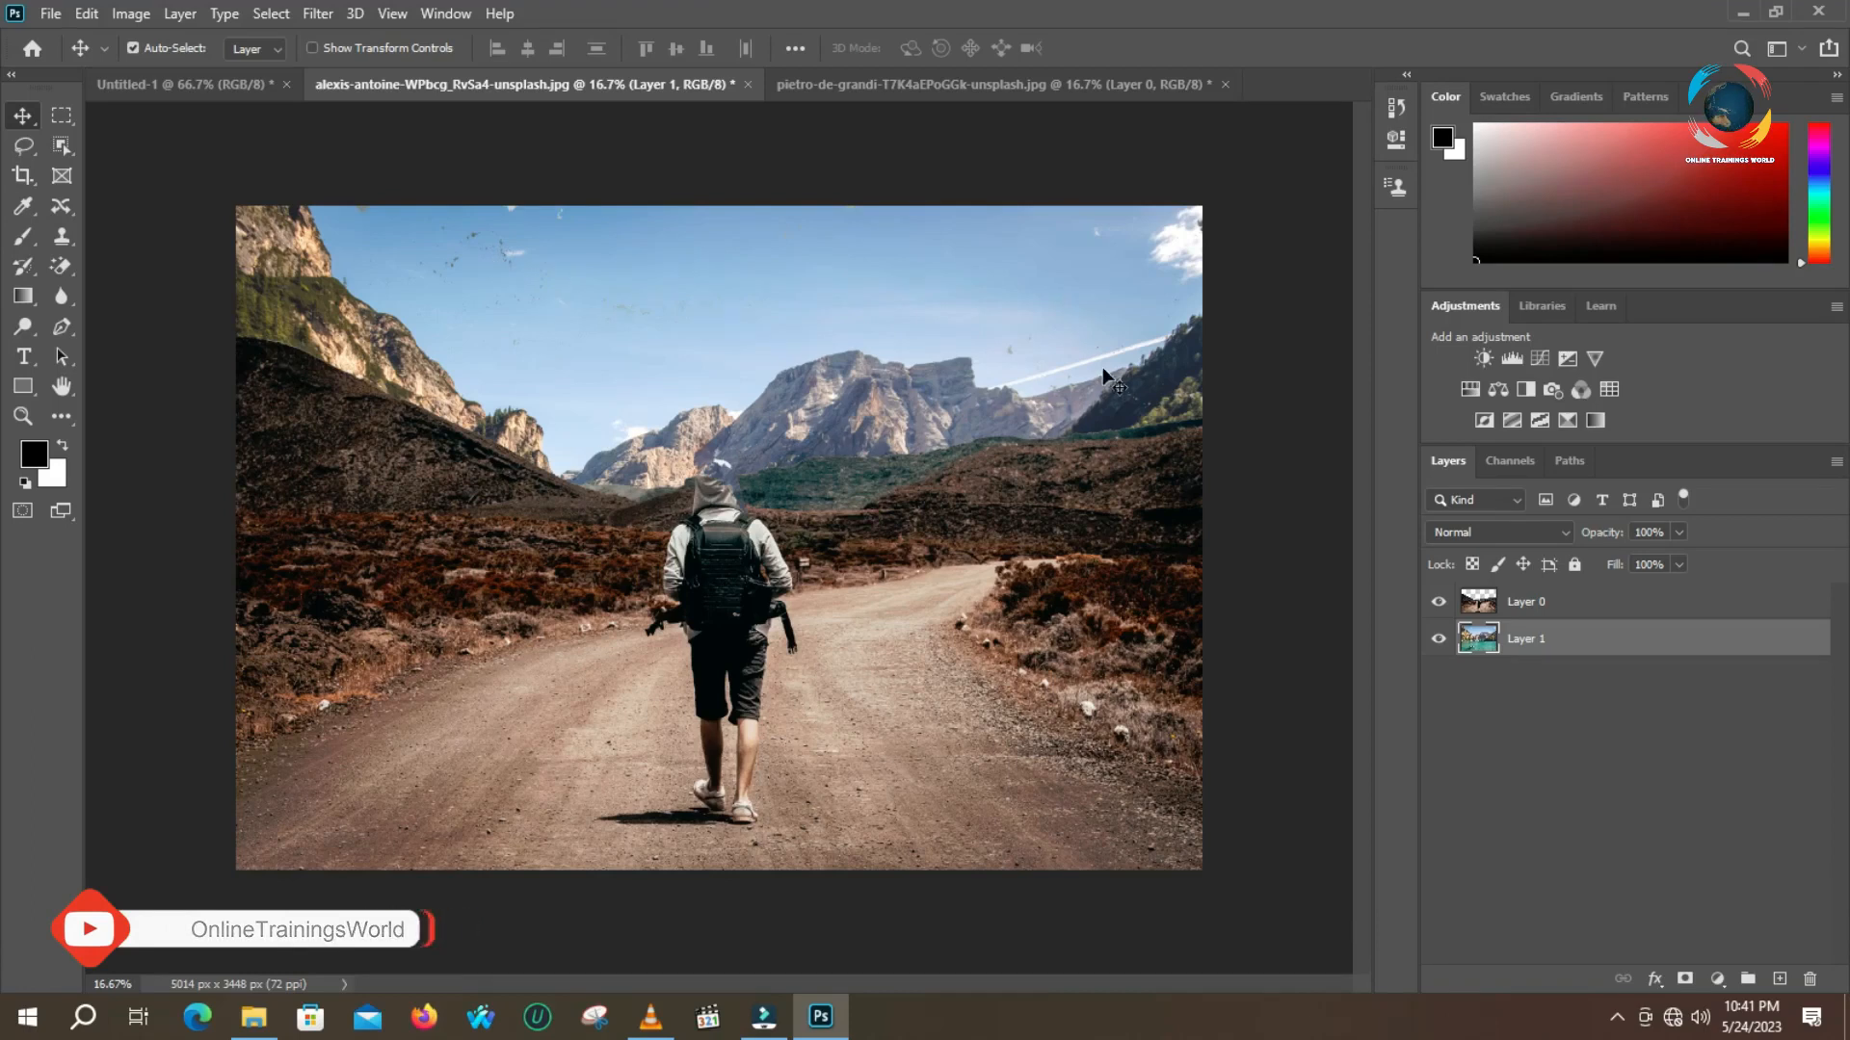
Hide the lake layer and undo the compositing and erasing to restore the original hiker photo
click(1439, 638)
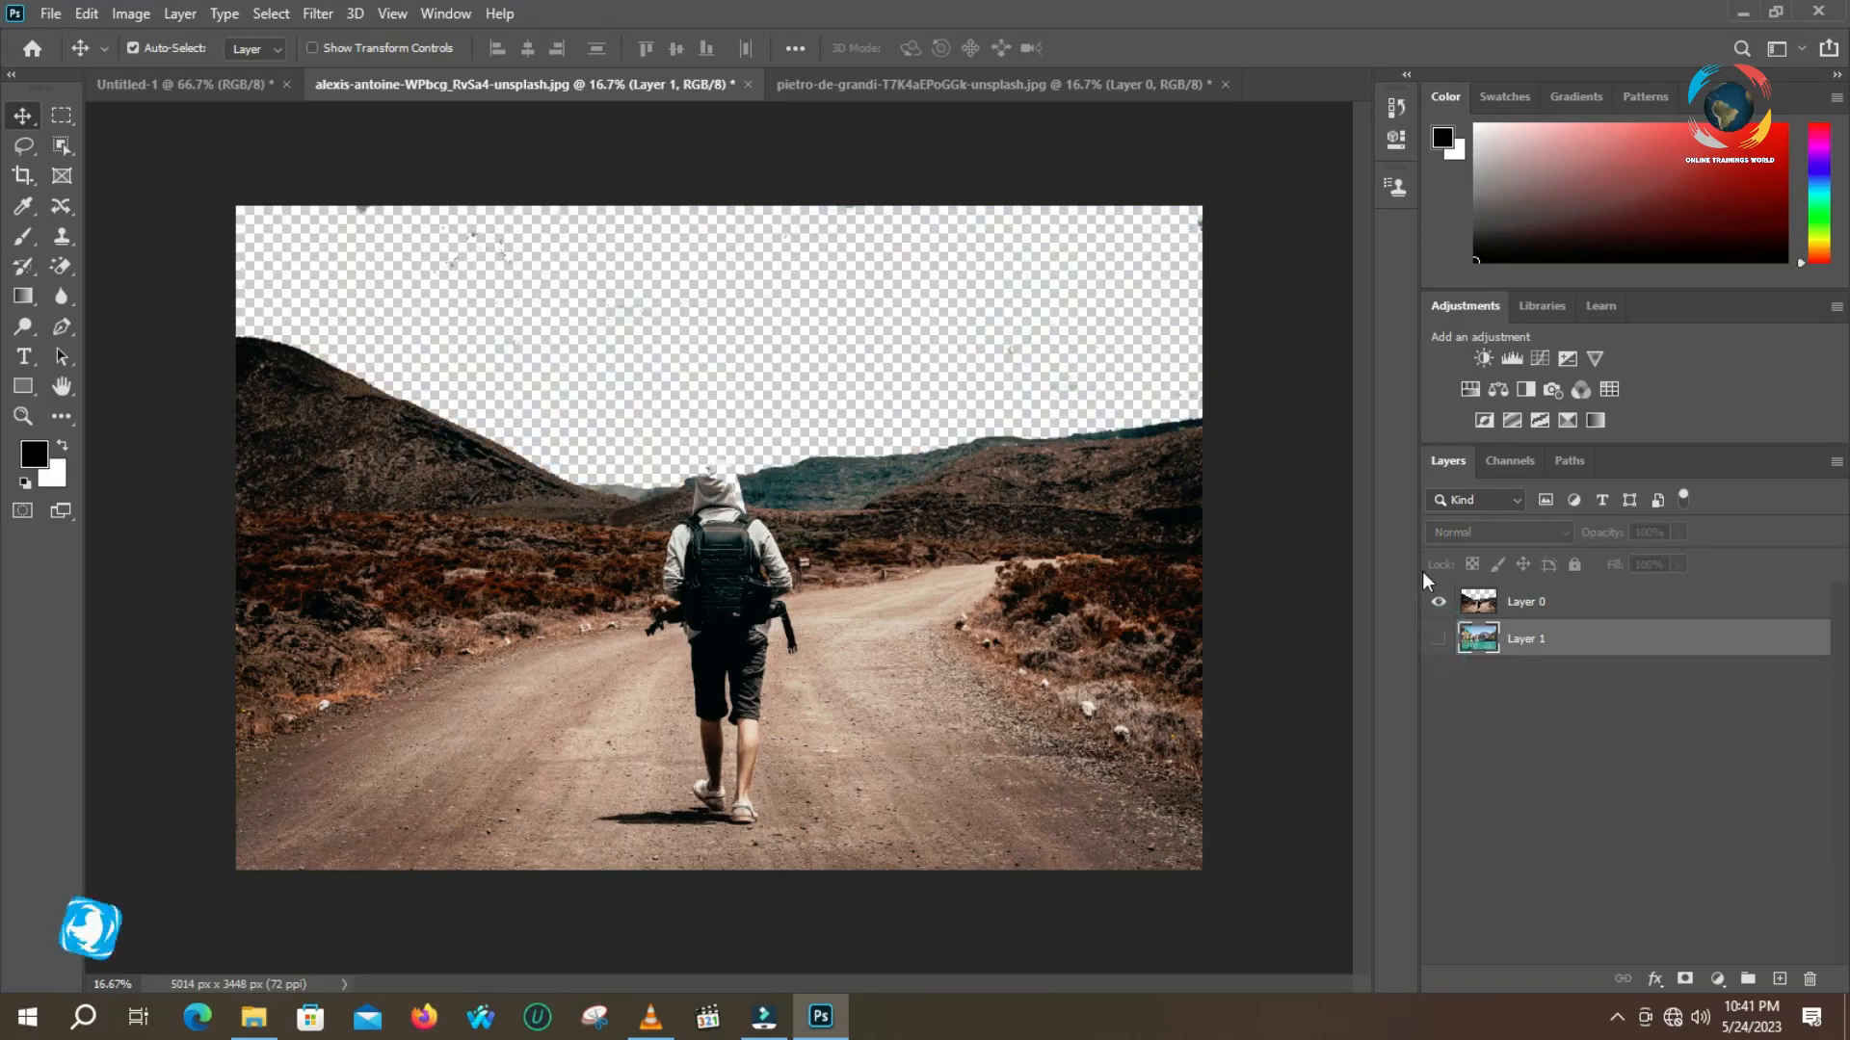
key(ctrl+z)
key(ctrl+z)
key(ctrl+z)
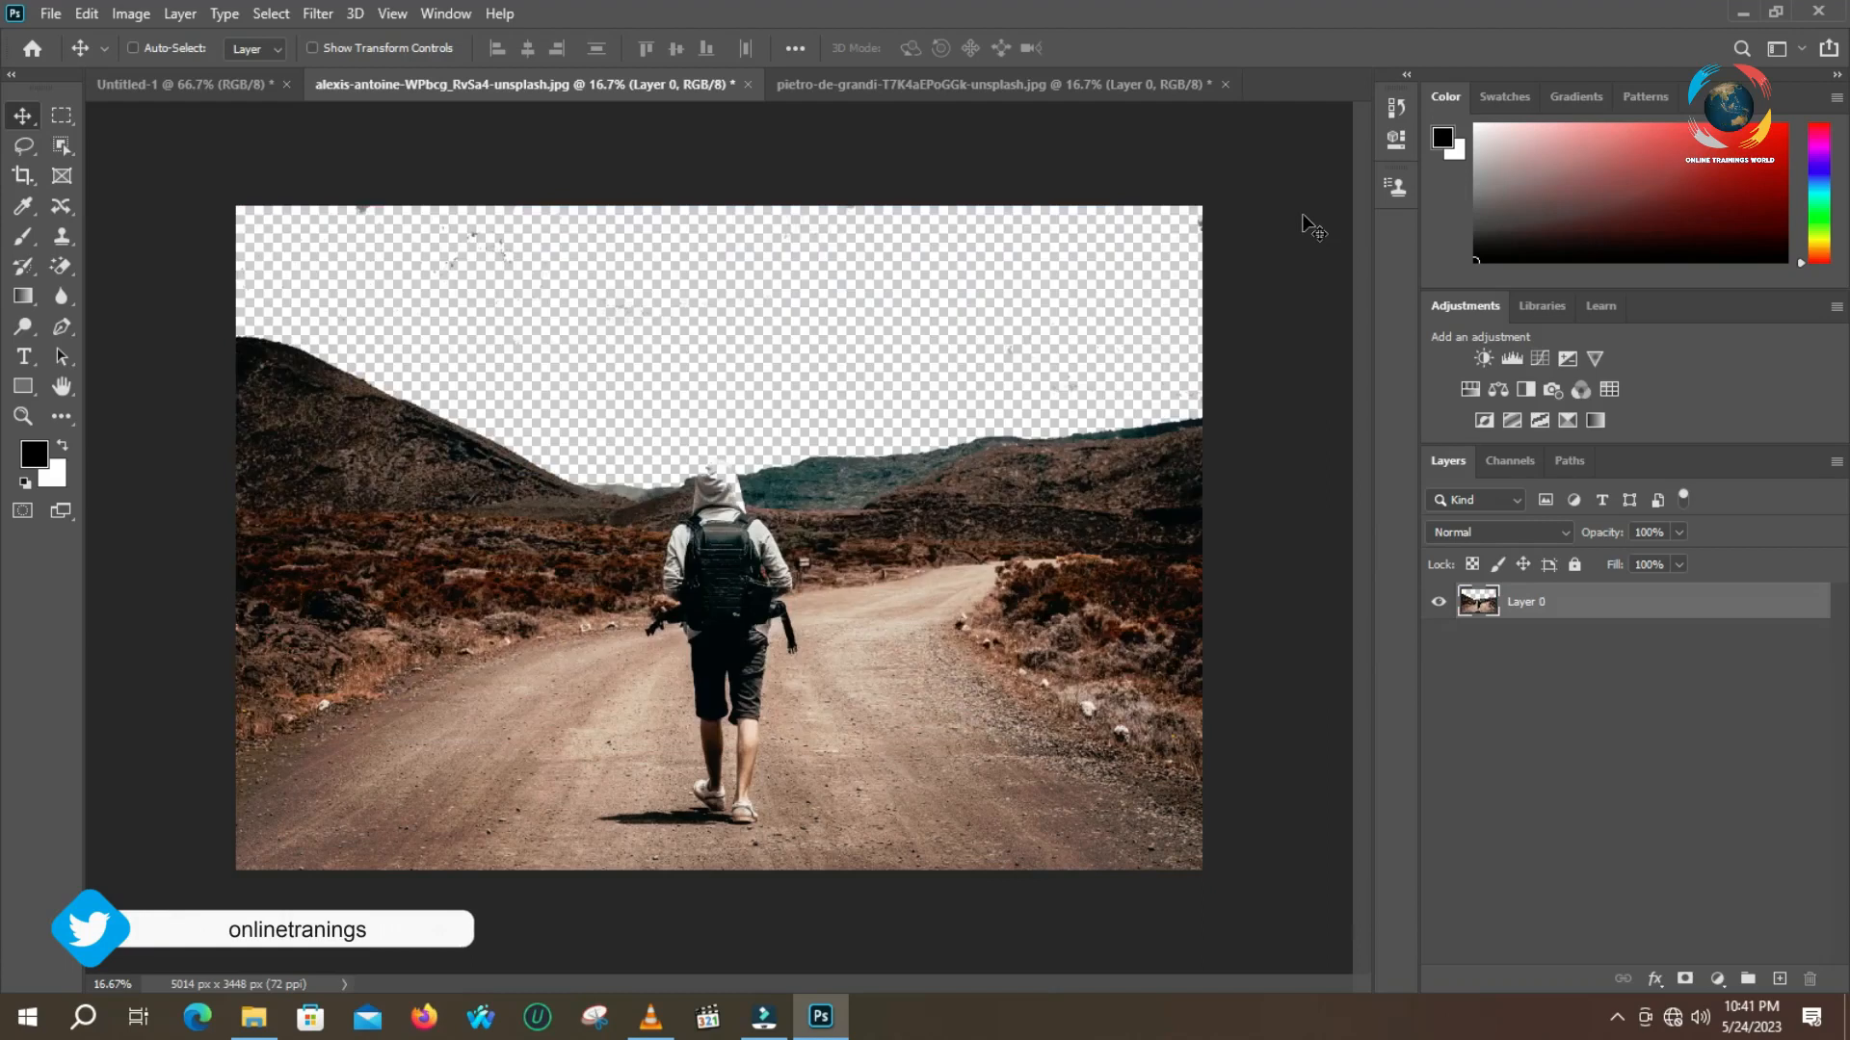
key(ctrl+z)
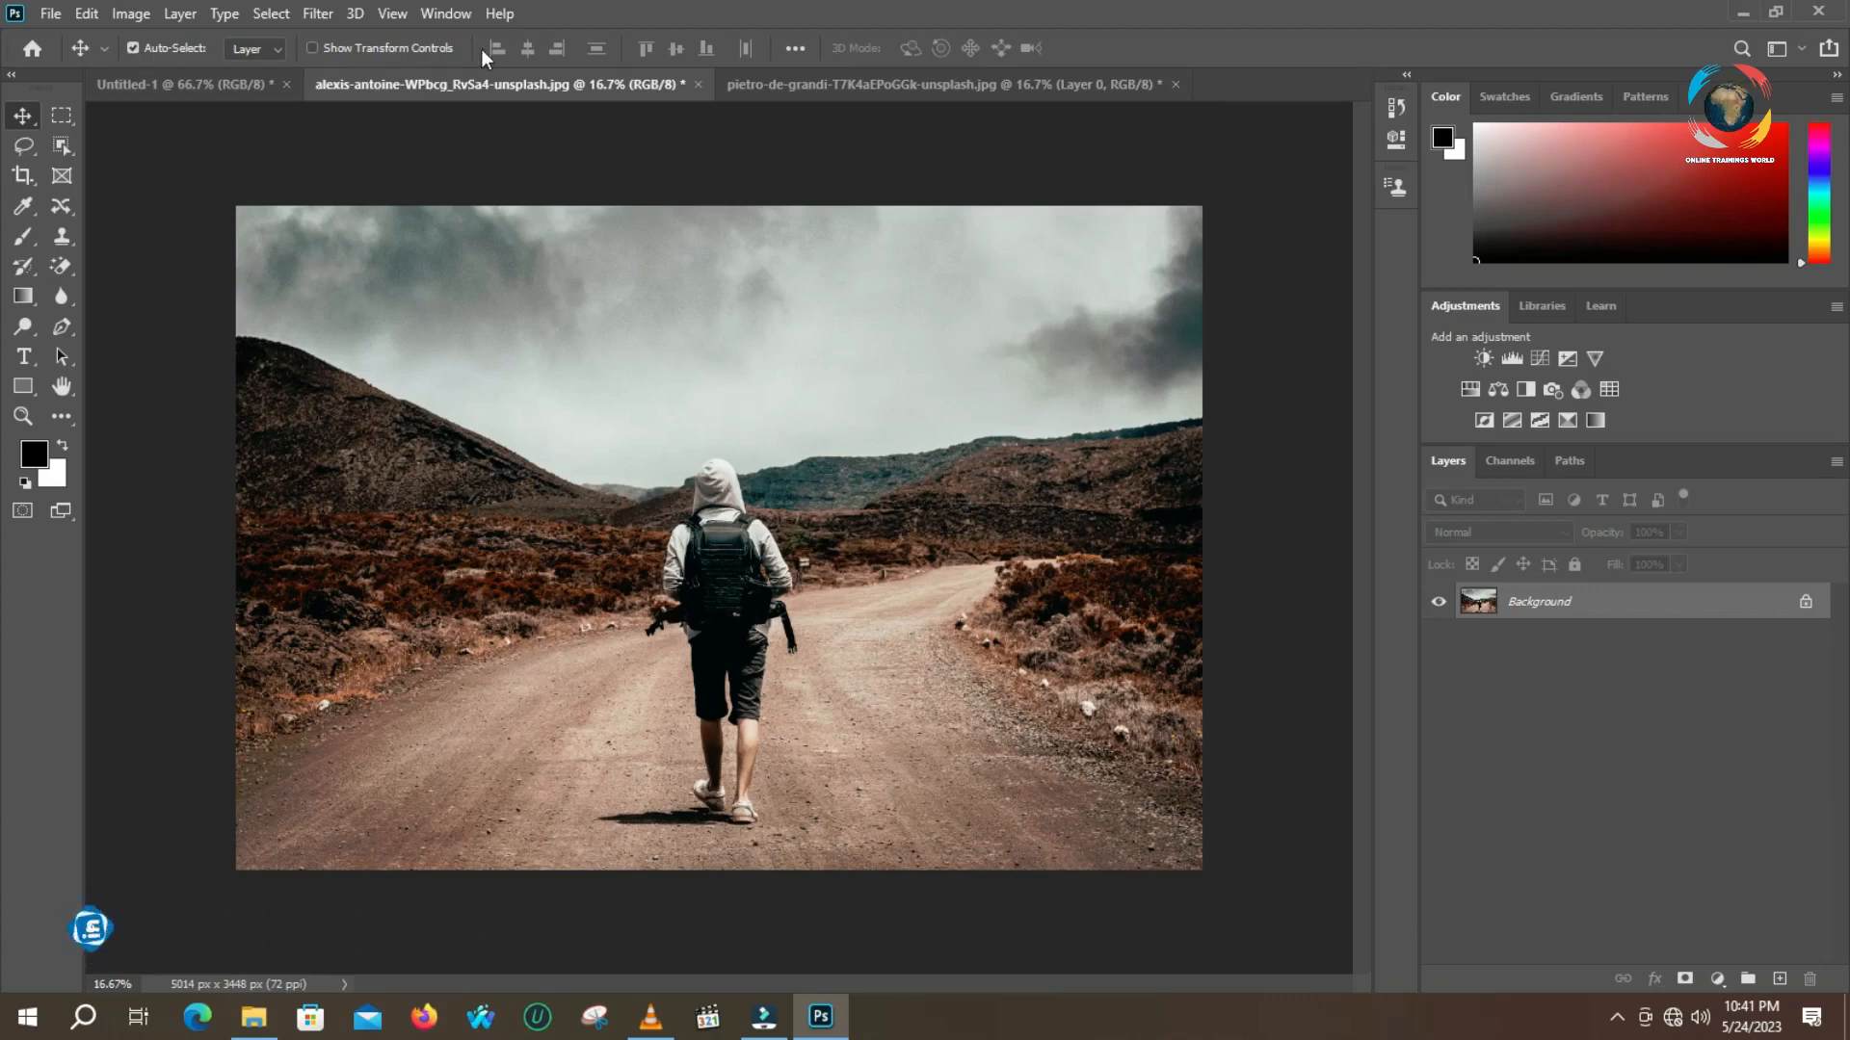
Try the Magic Eraser on the dark upper-left cloud with Contiguous off and with it on, restoring the photo after each attempt
click(62, 268)
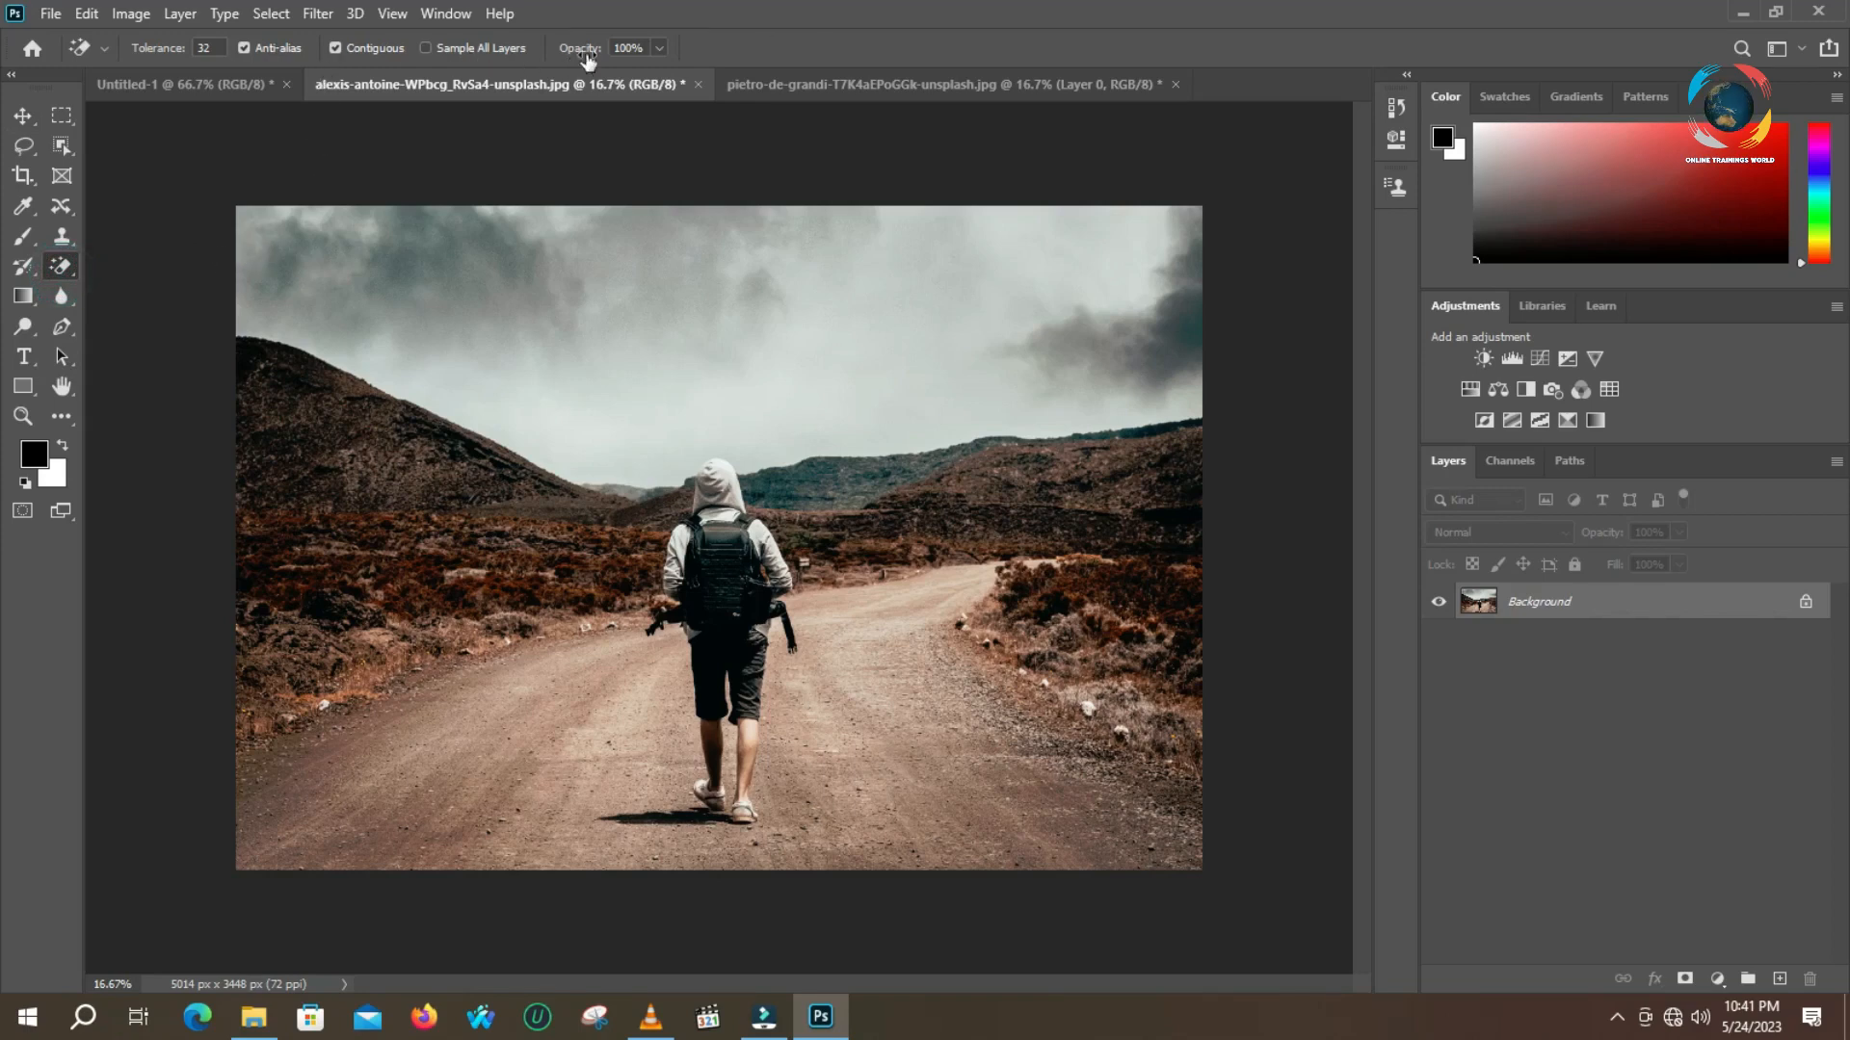
click(335, 48)
click(420, 229)
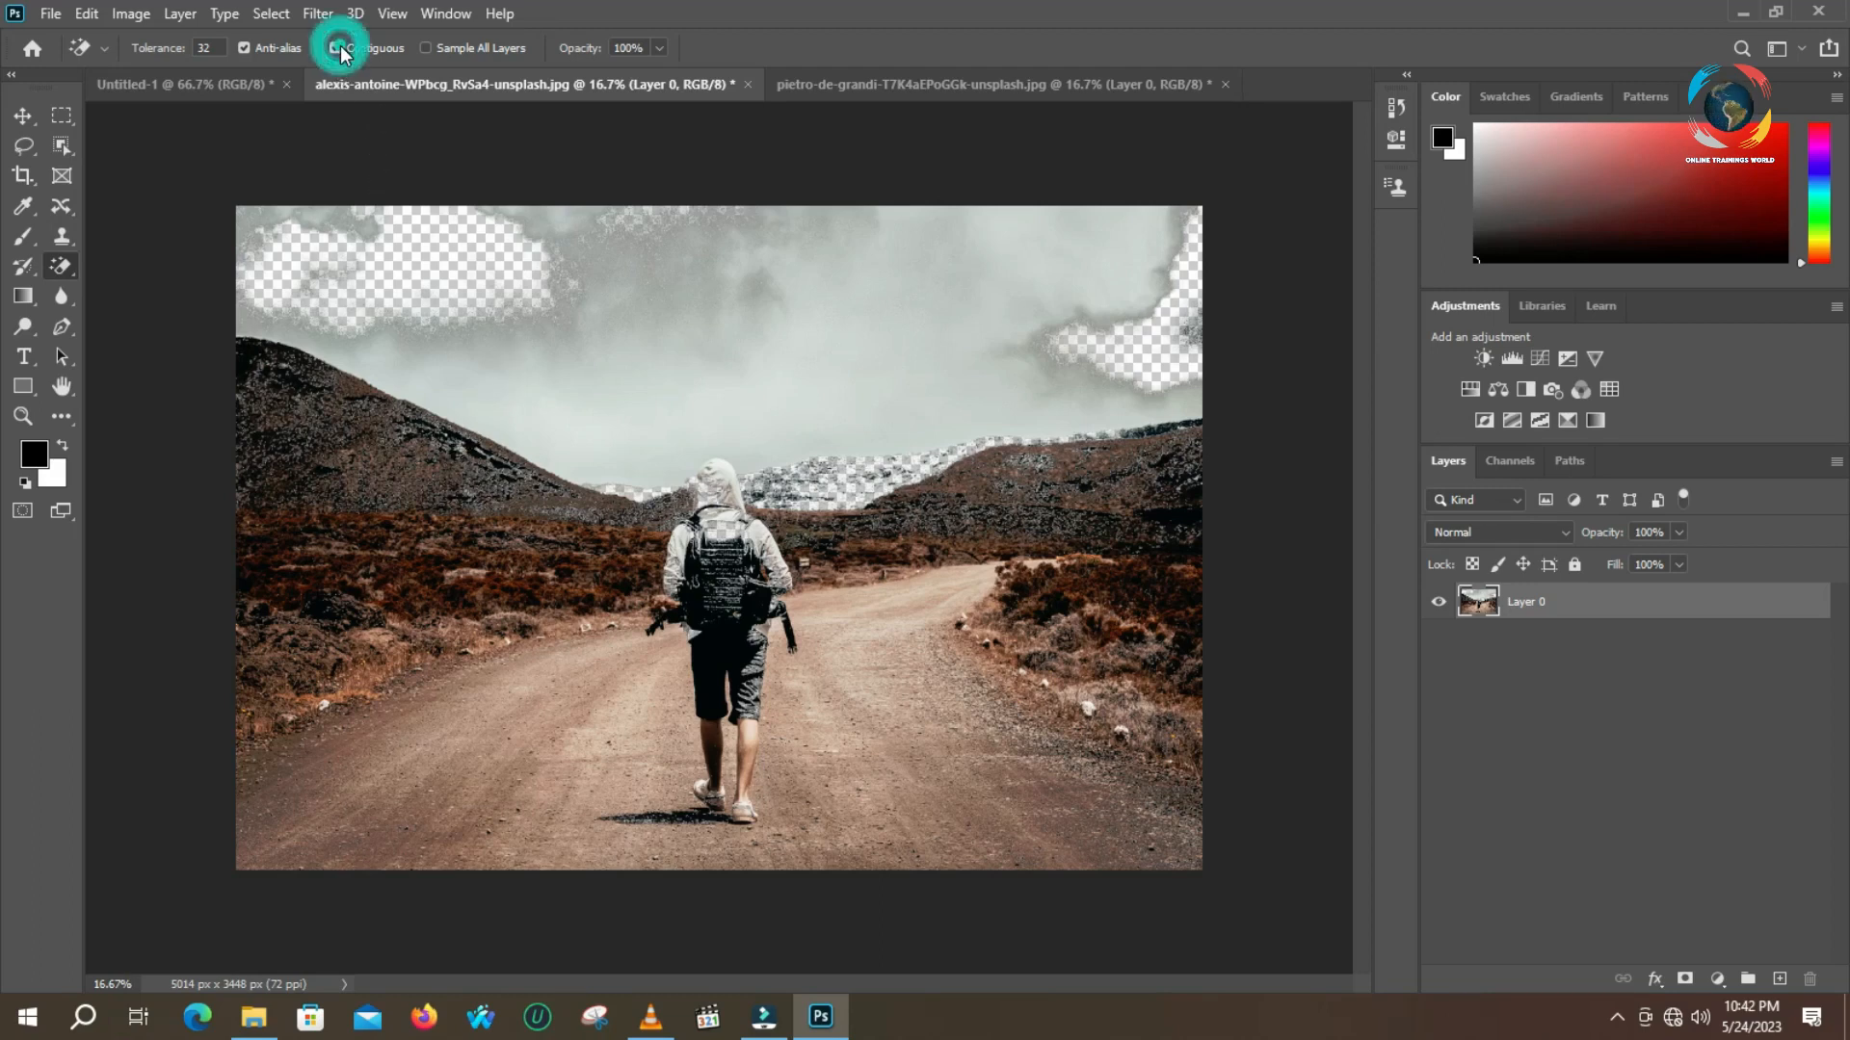
key(F12)
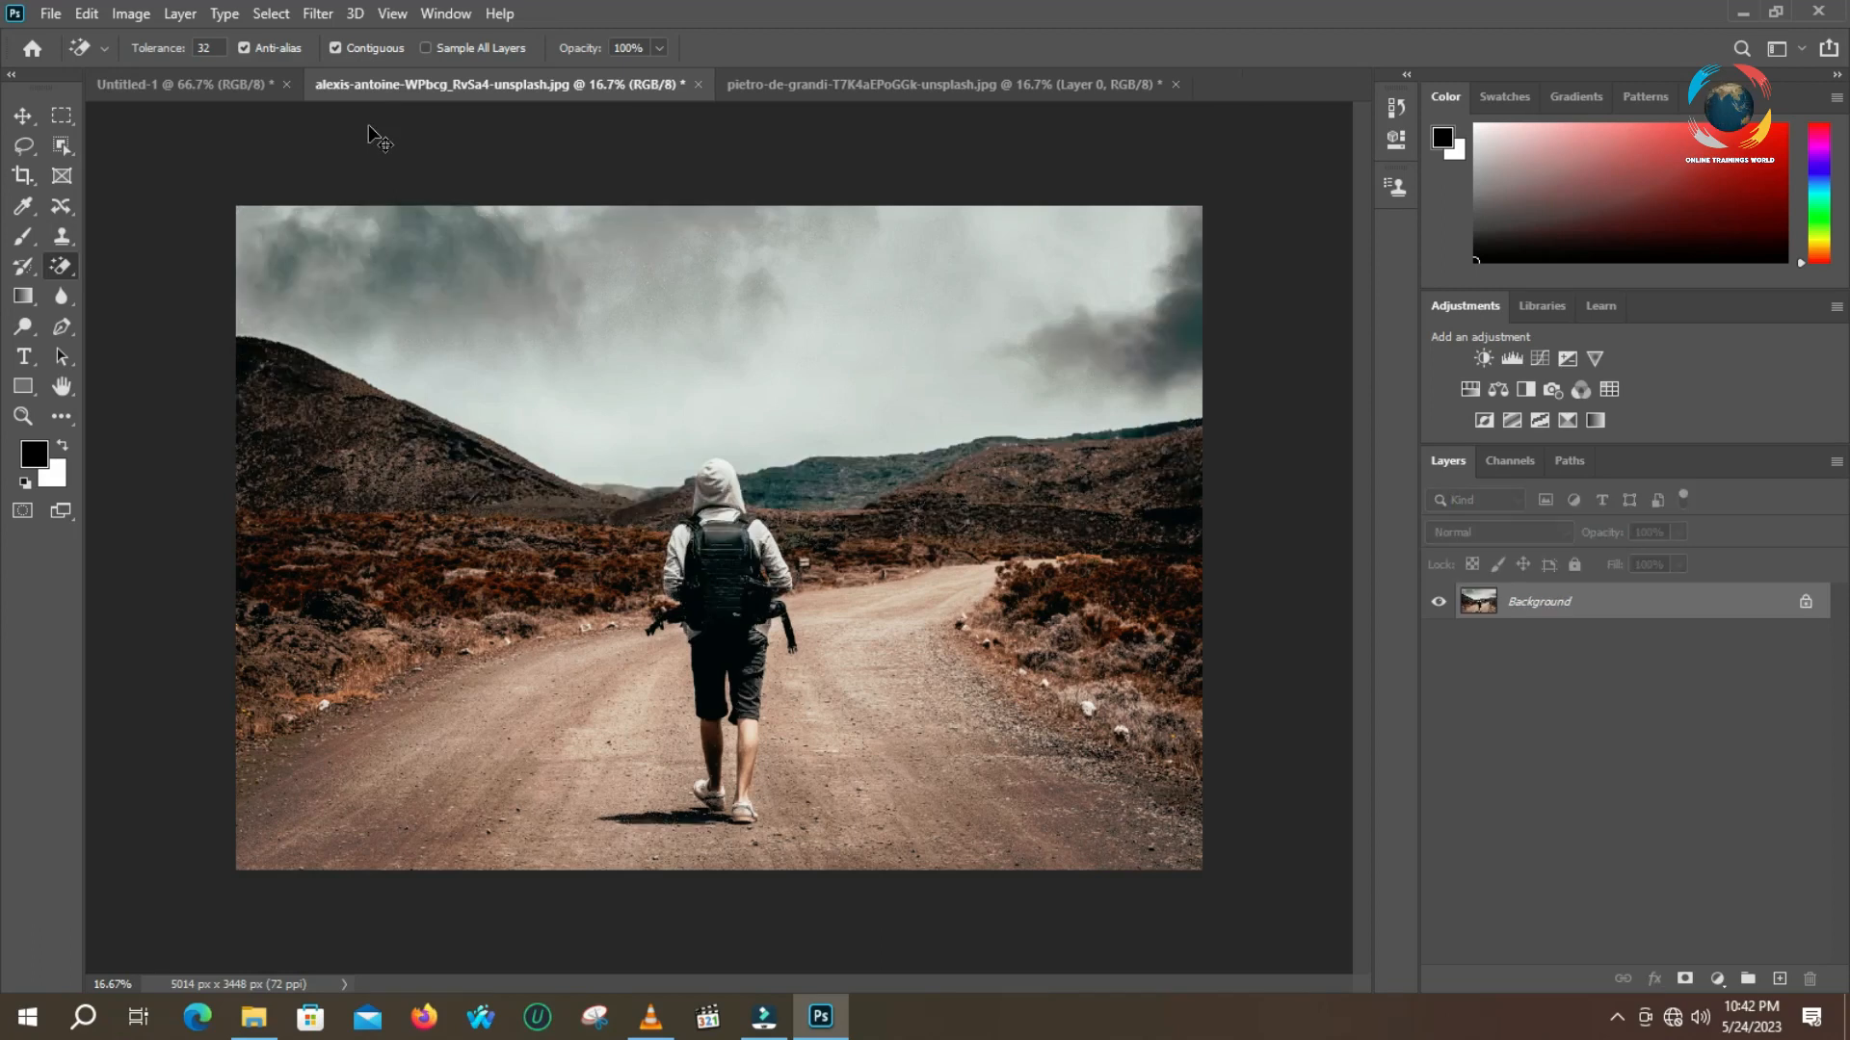
click(404, 221)
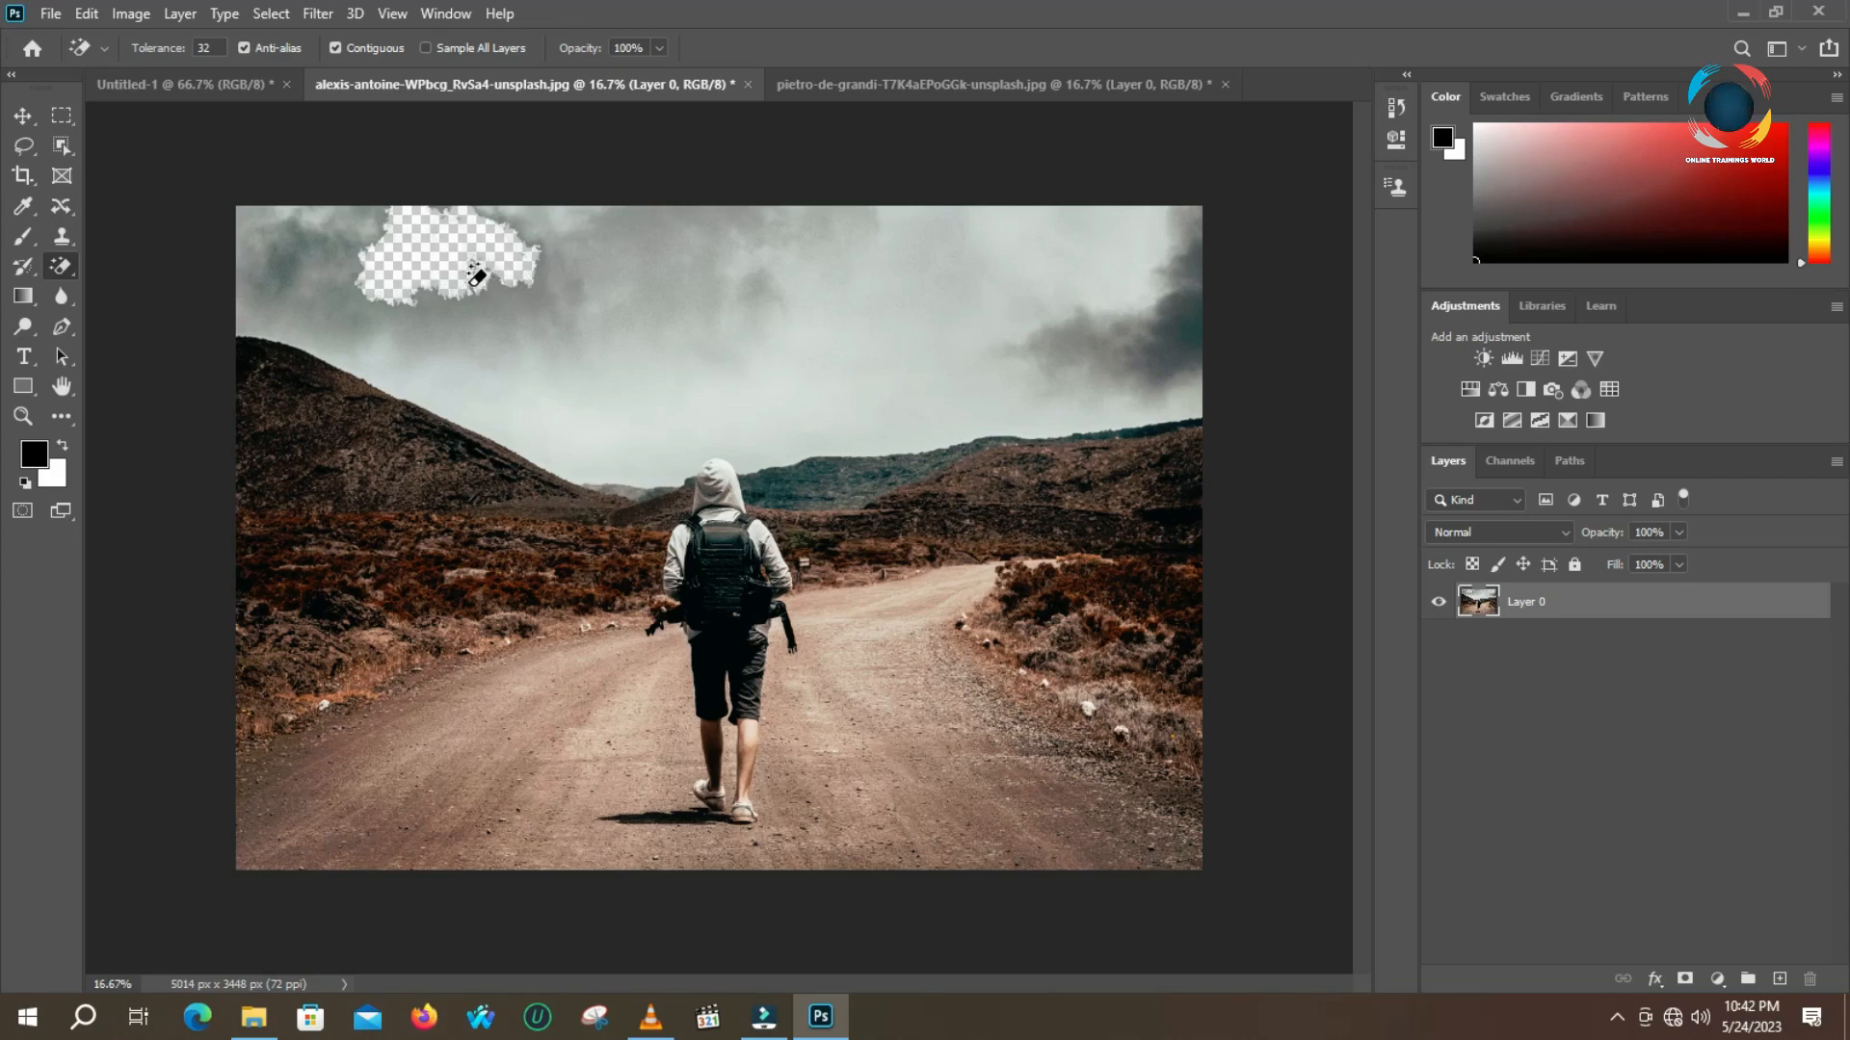
key(ctrl+z)
Turn off Anti-alias and erase the dark upper-left cloud, the central clouds and the pale sky above the hills
click(244, 48)
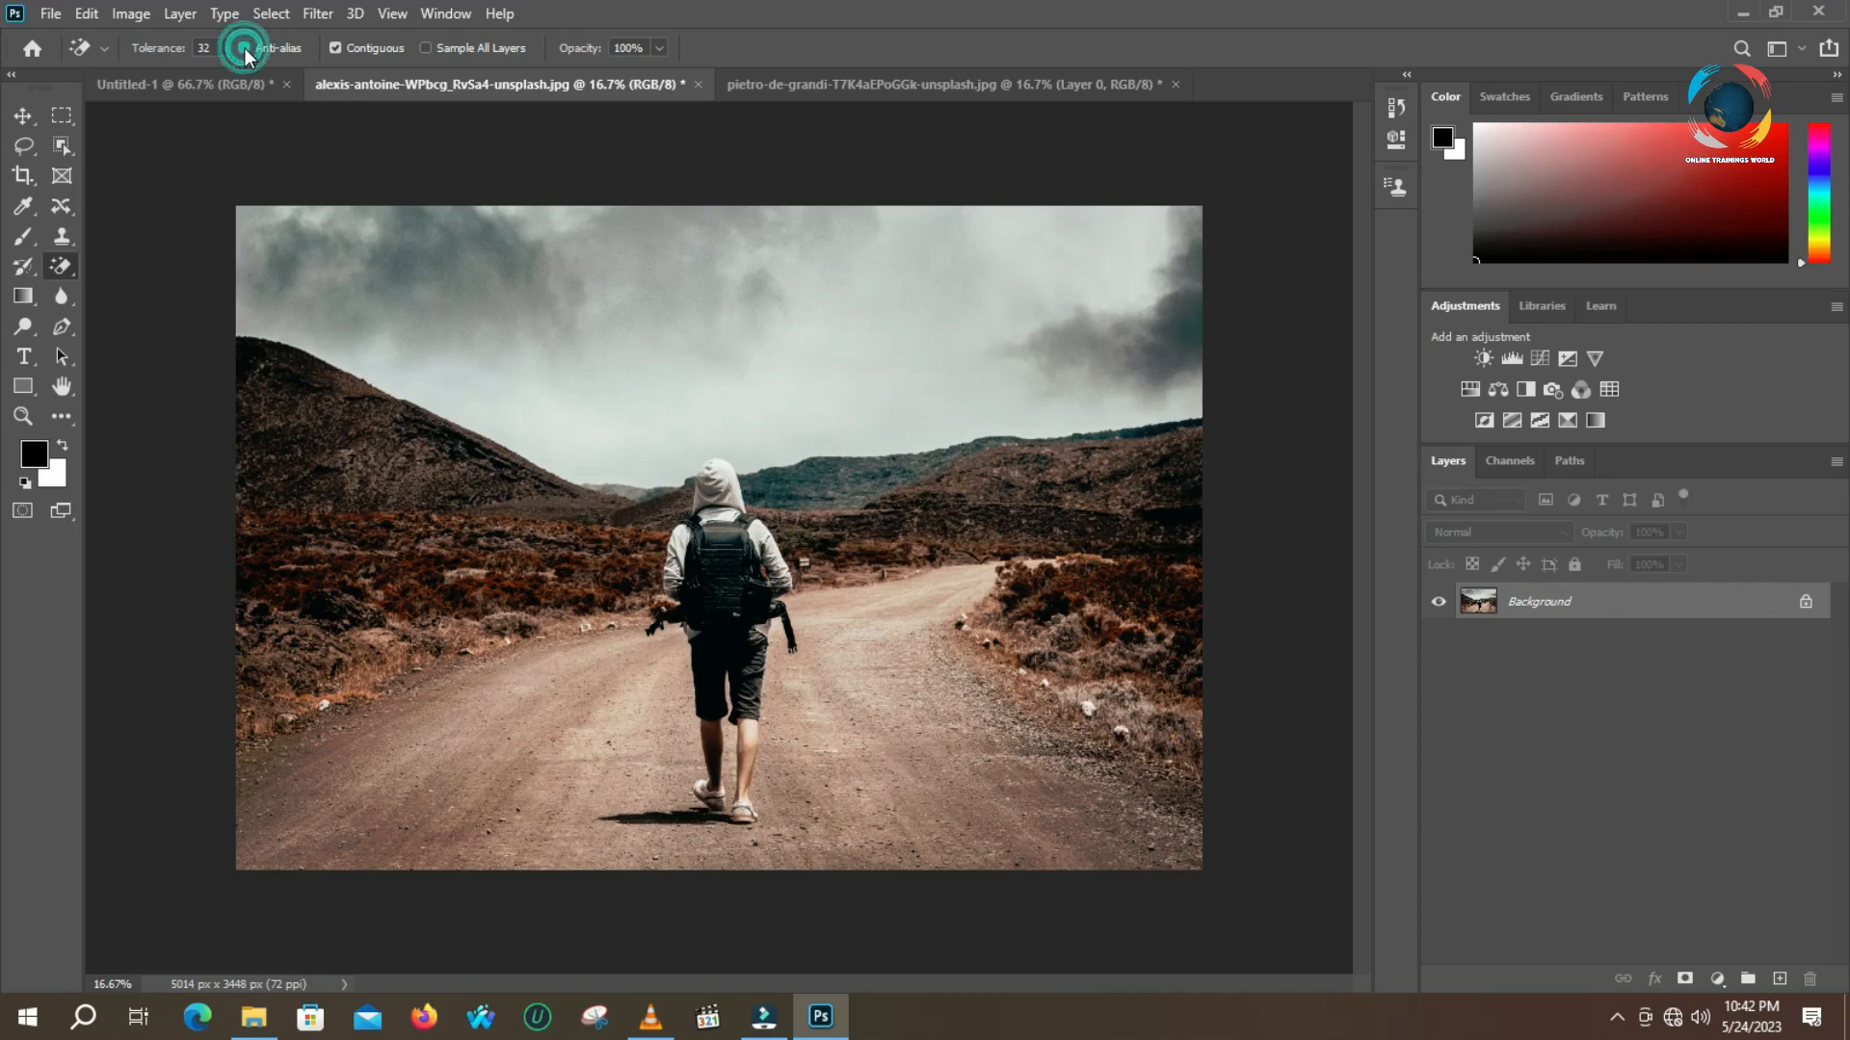
click(474, 238)
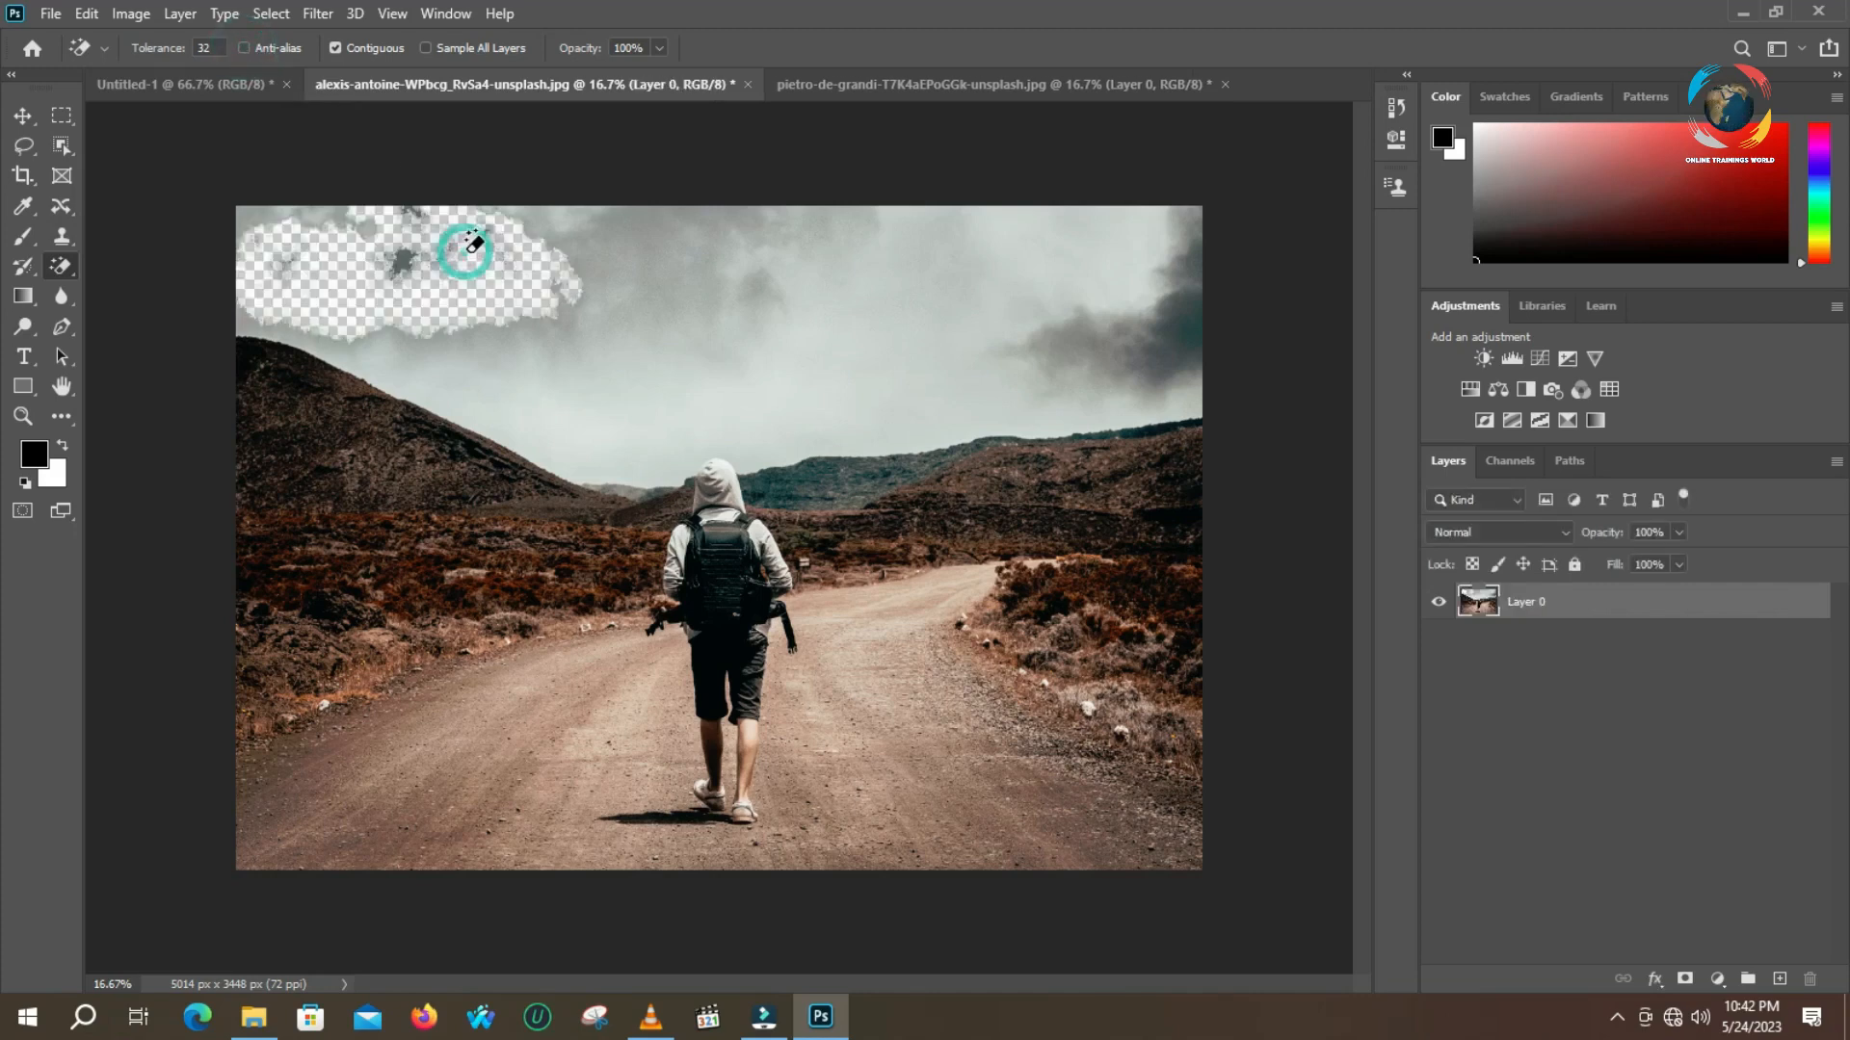
click(663, 260)
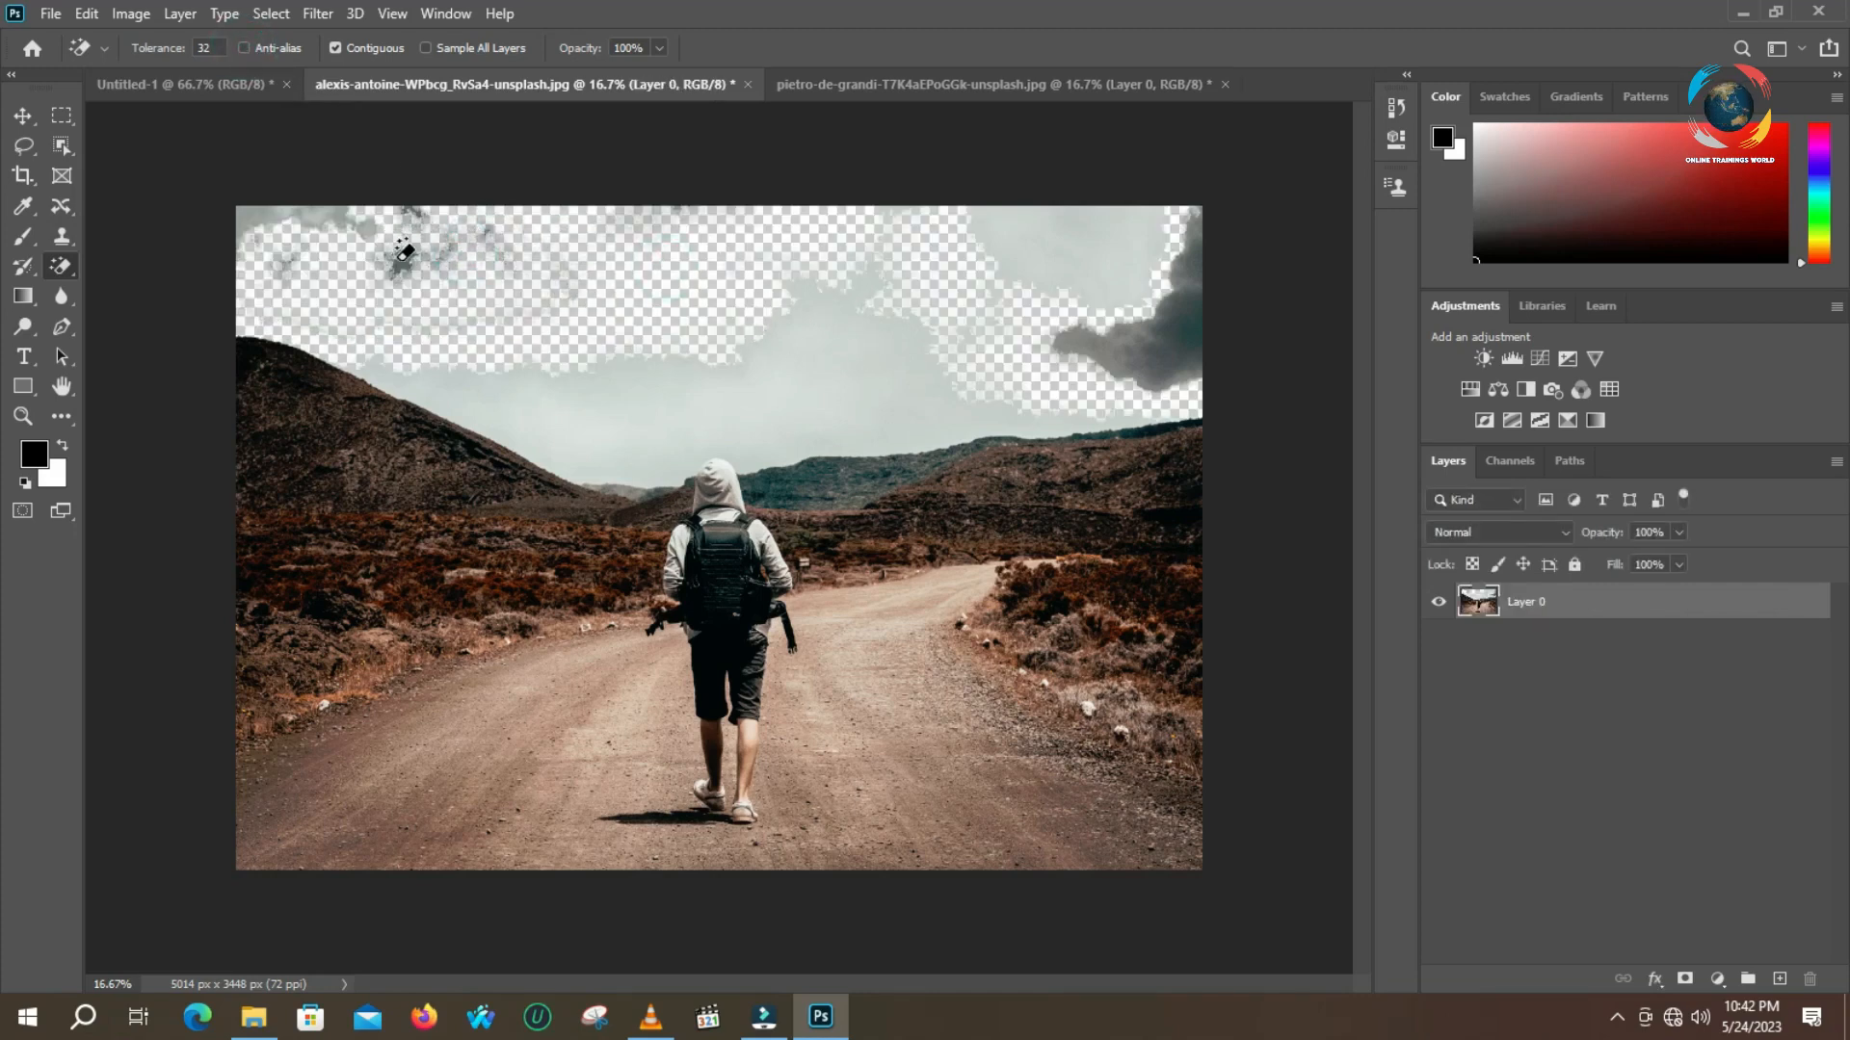
click(511, 408)
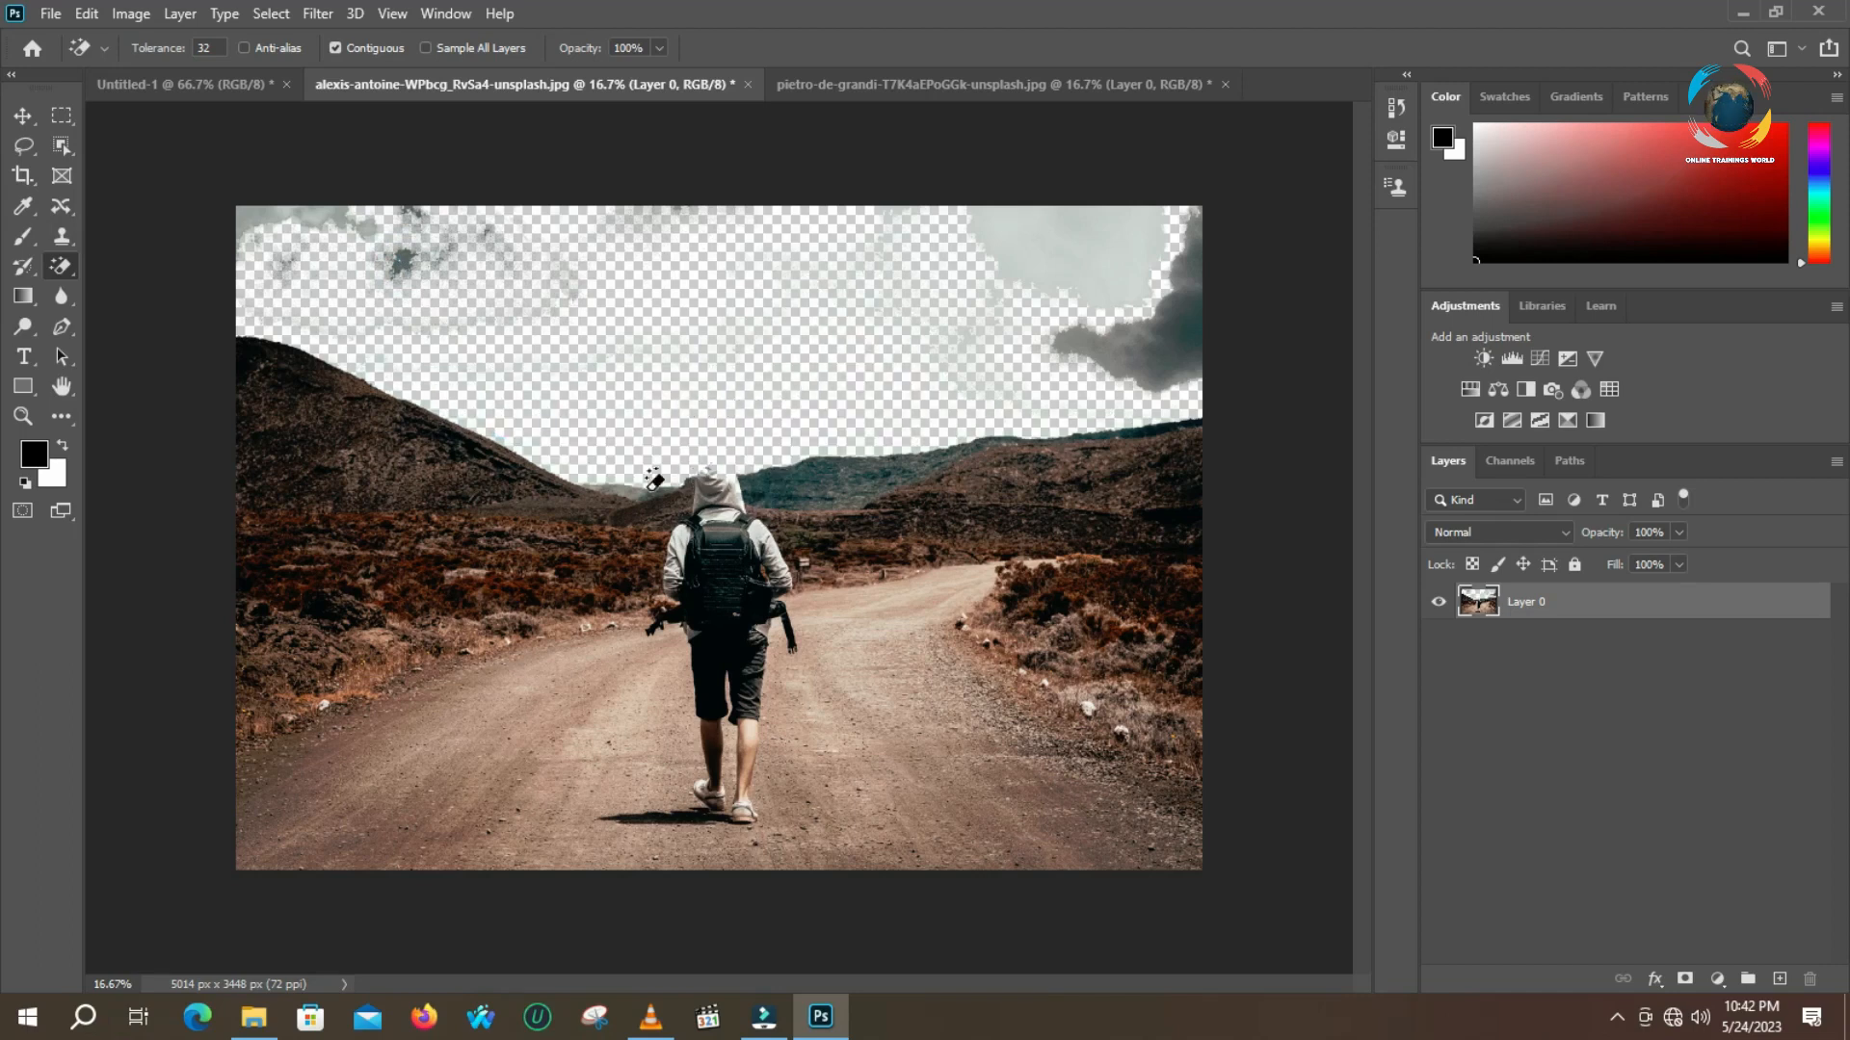
Undo the last erase and, with Anti-alias on, erase the pale sky above the hills and the dark cloud at the right
key(ctrl+z)
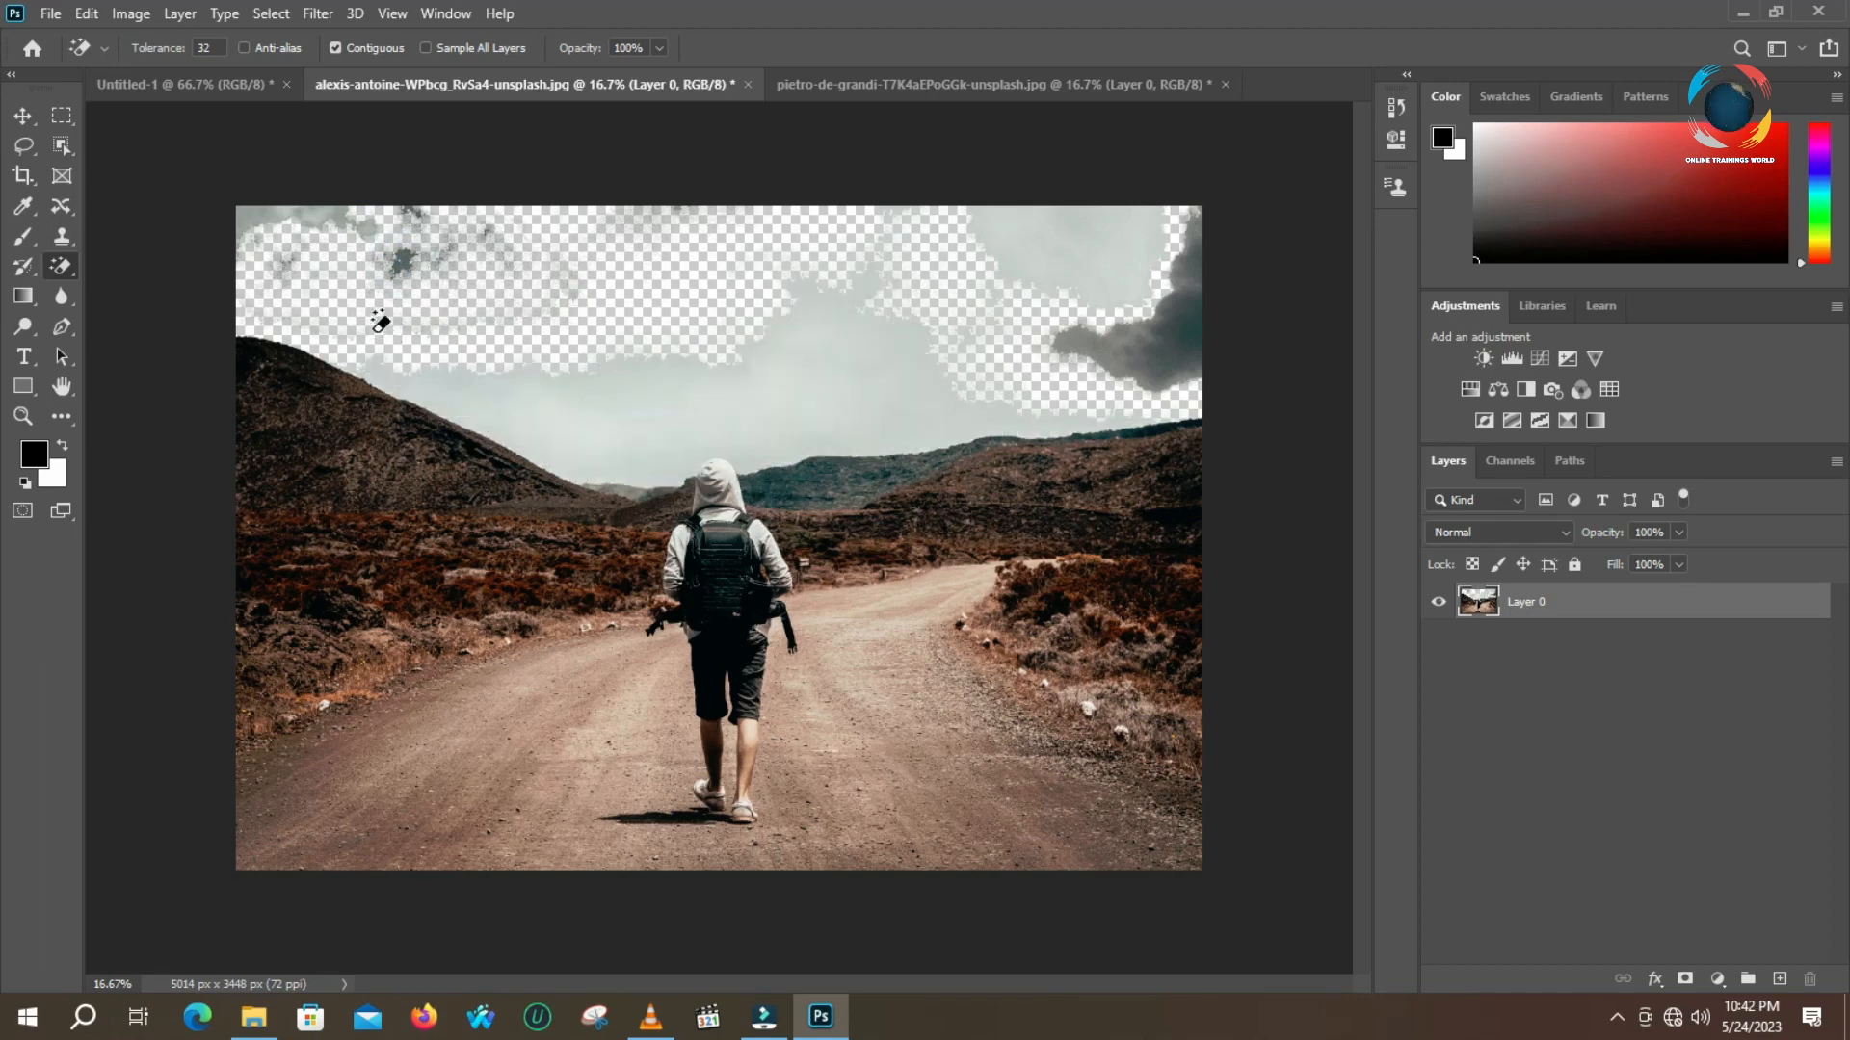
click(607, 389)
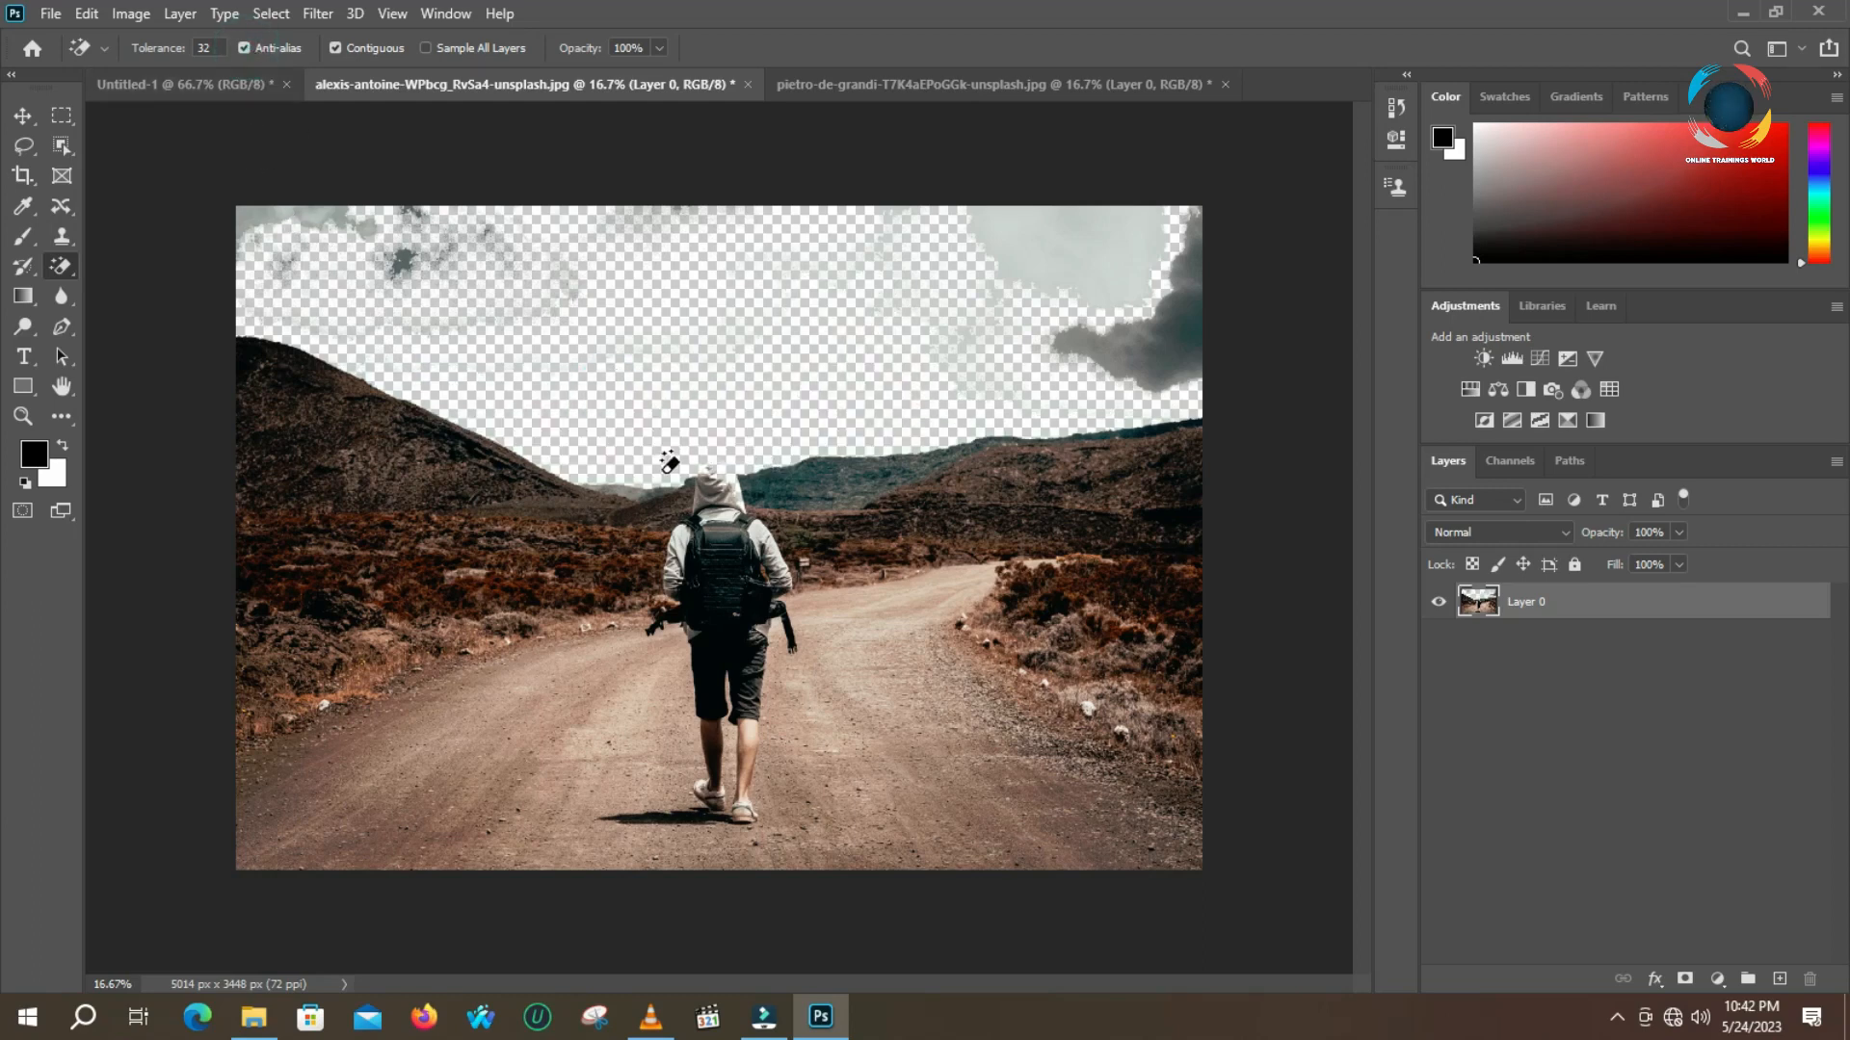
click(1156, 362)
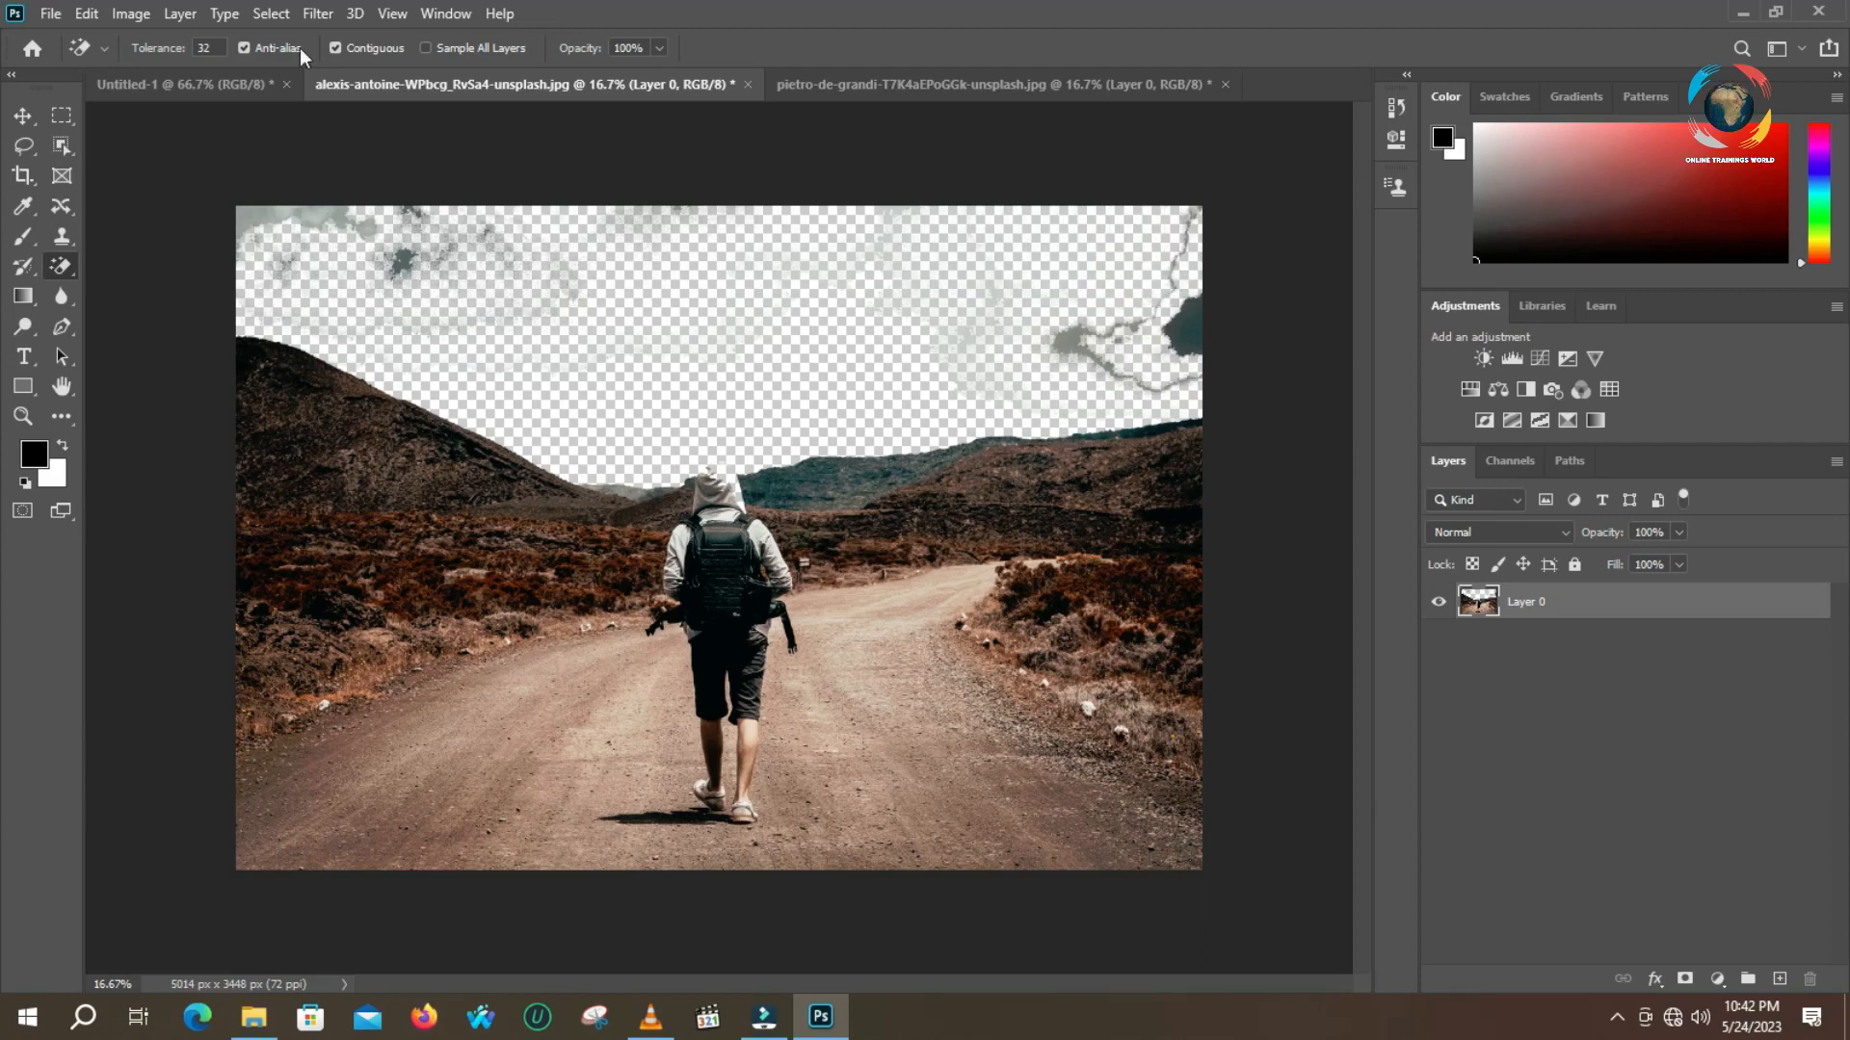
Set the Magic Eraser tolerance to 50 and erase the cloud remnants at the upper left and right of the sky
click(202, 47)
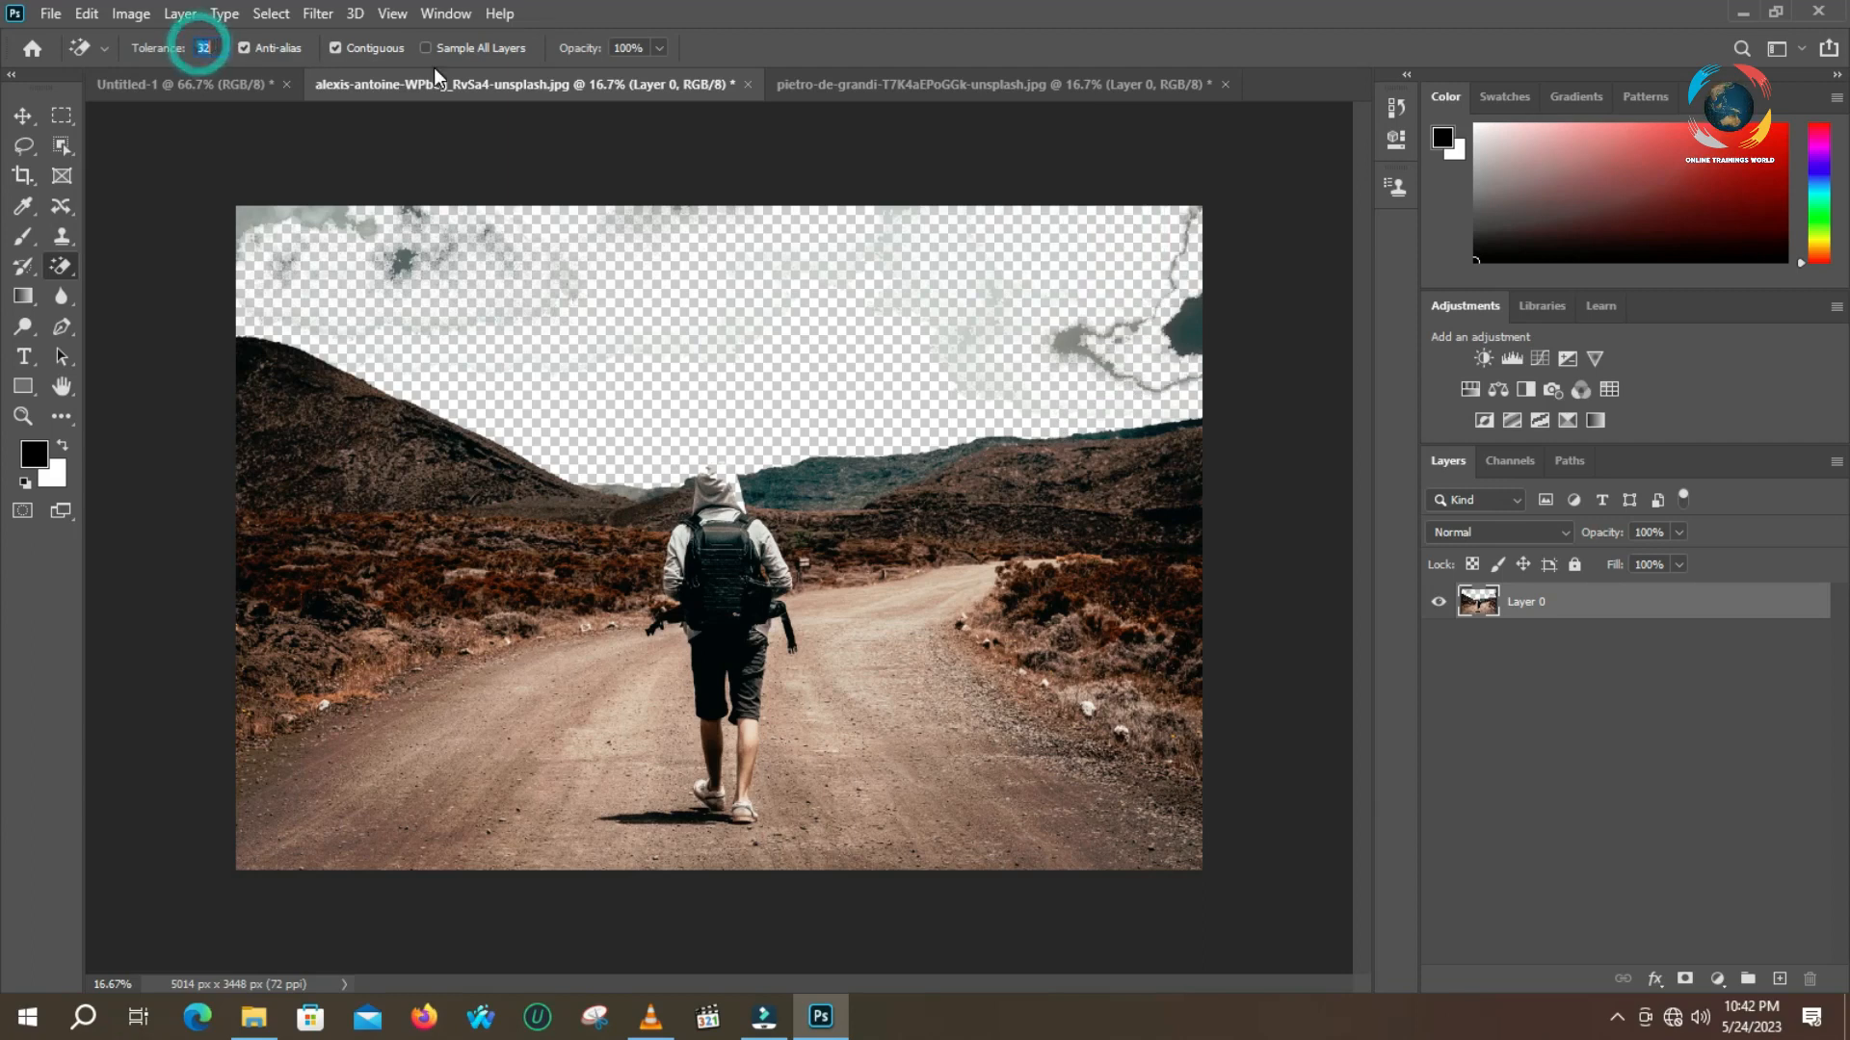
text(40)
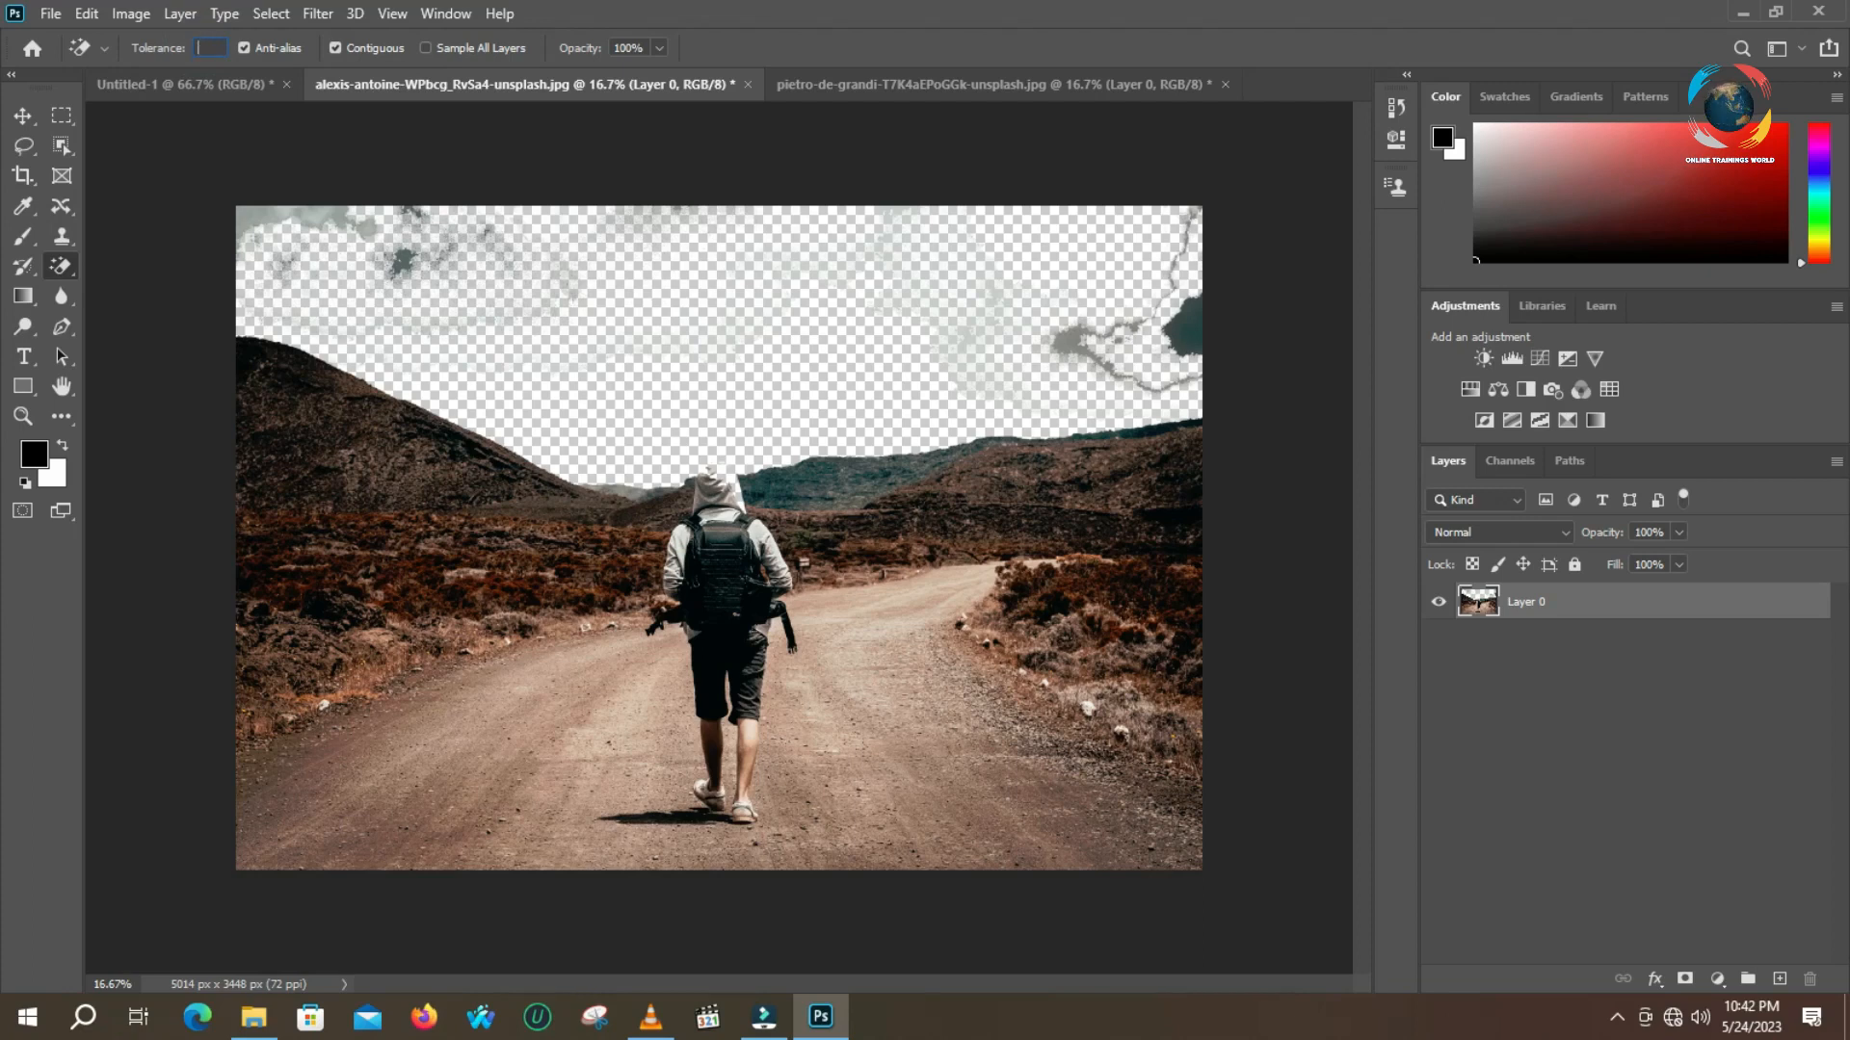
click(295, 218)
click(324, 208)
click(400, 256)
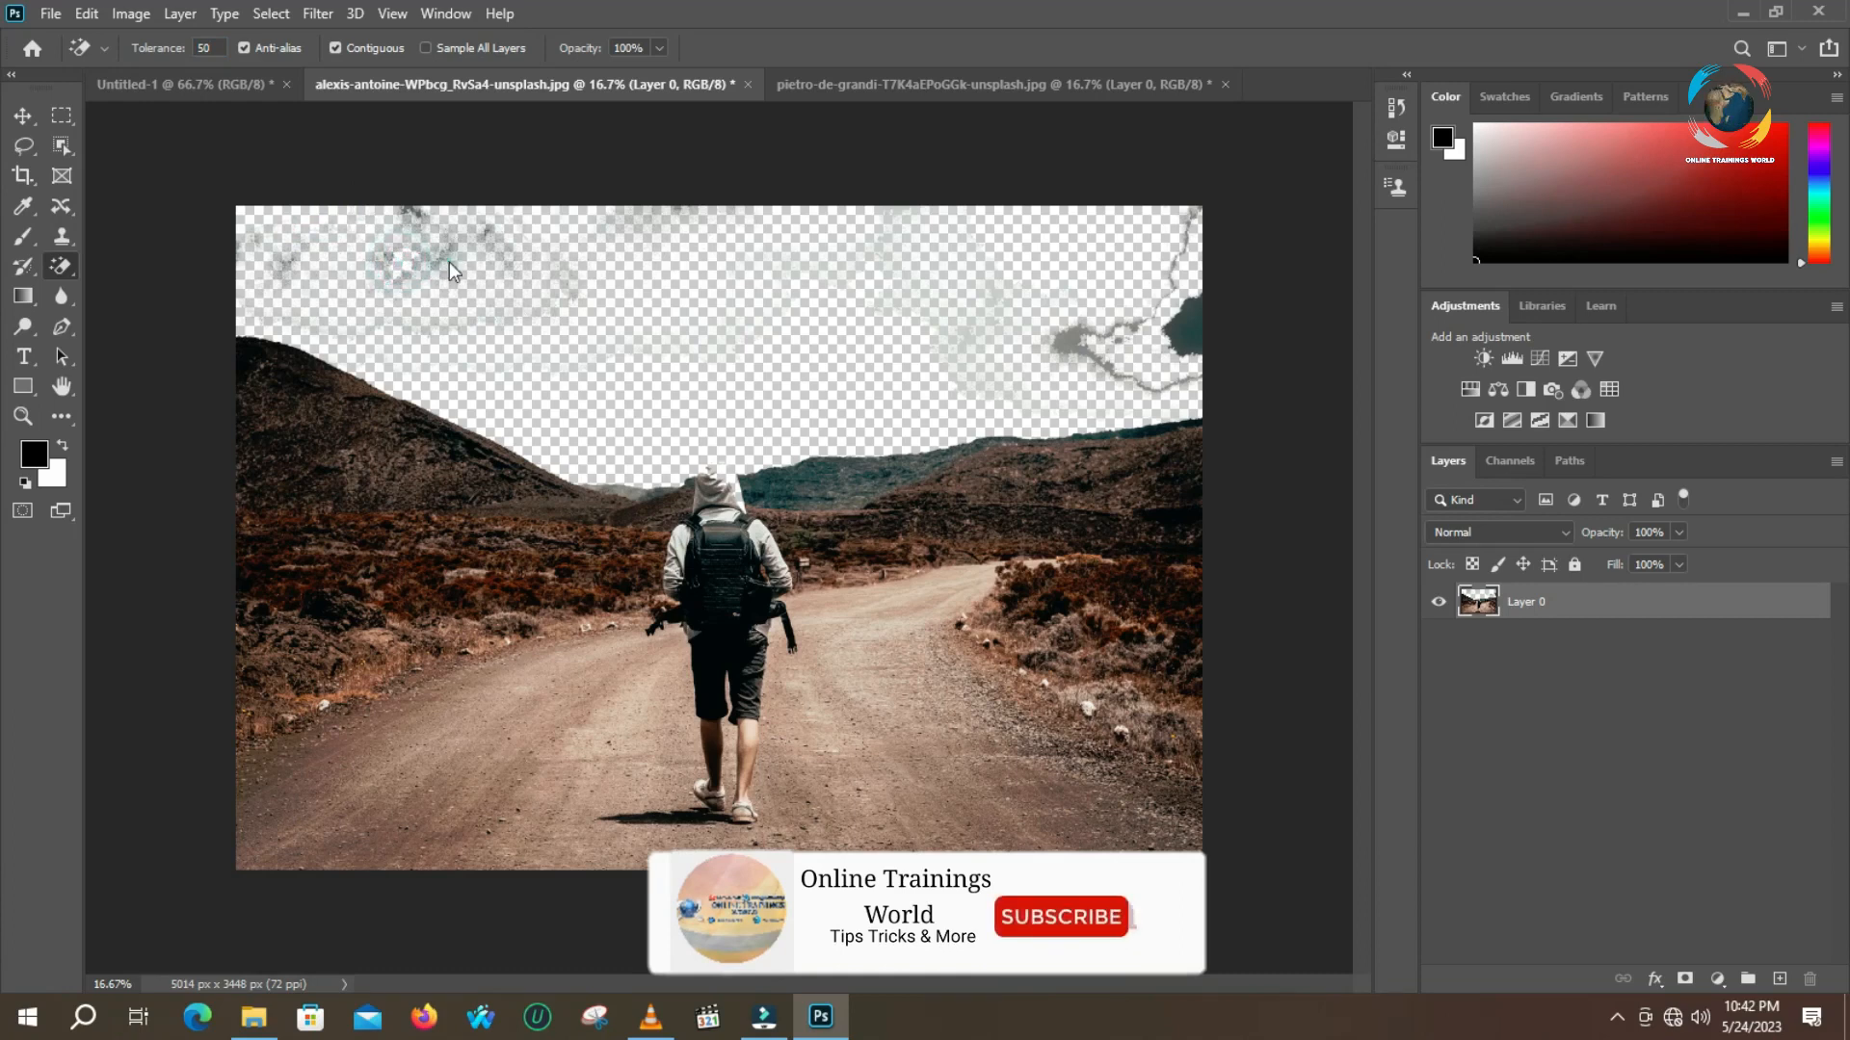
click(449, 248)
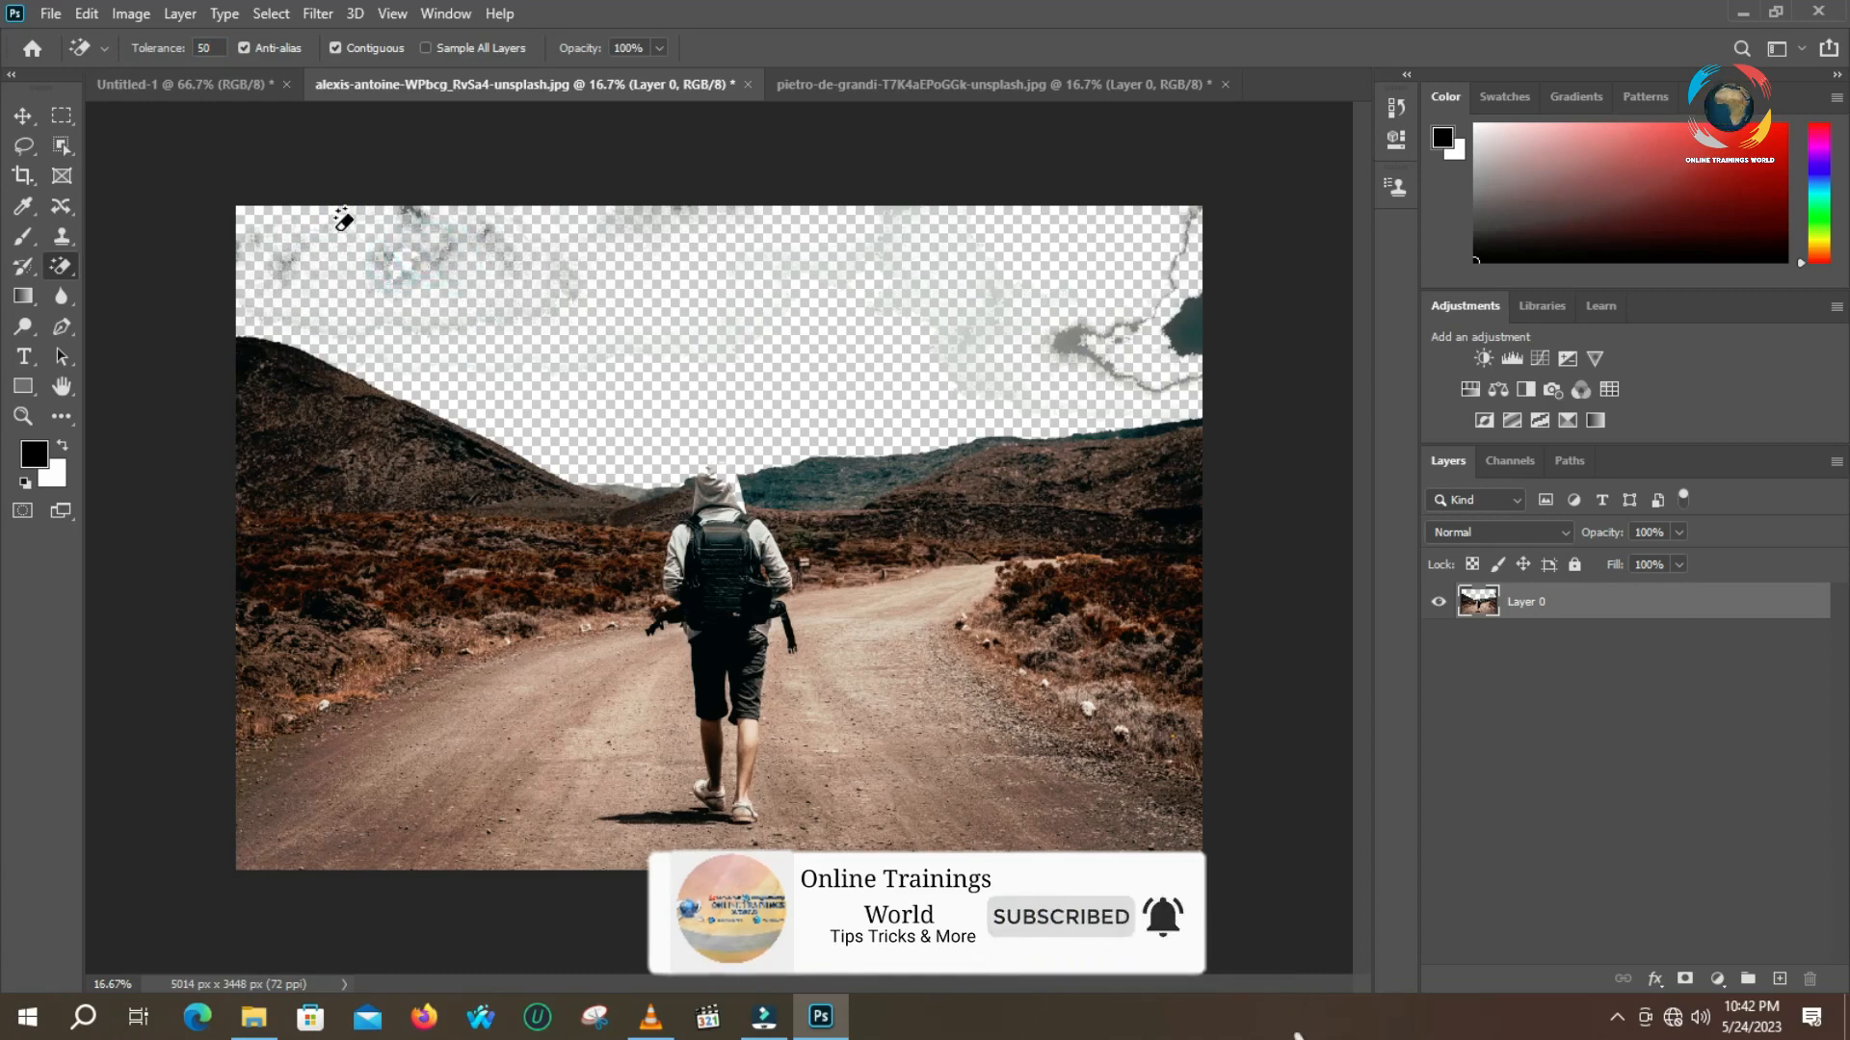
click(1192, 323)
click(1077, 337)
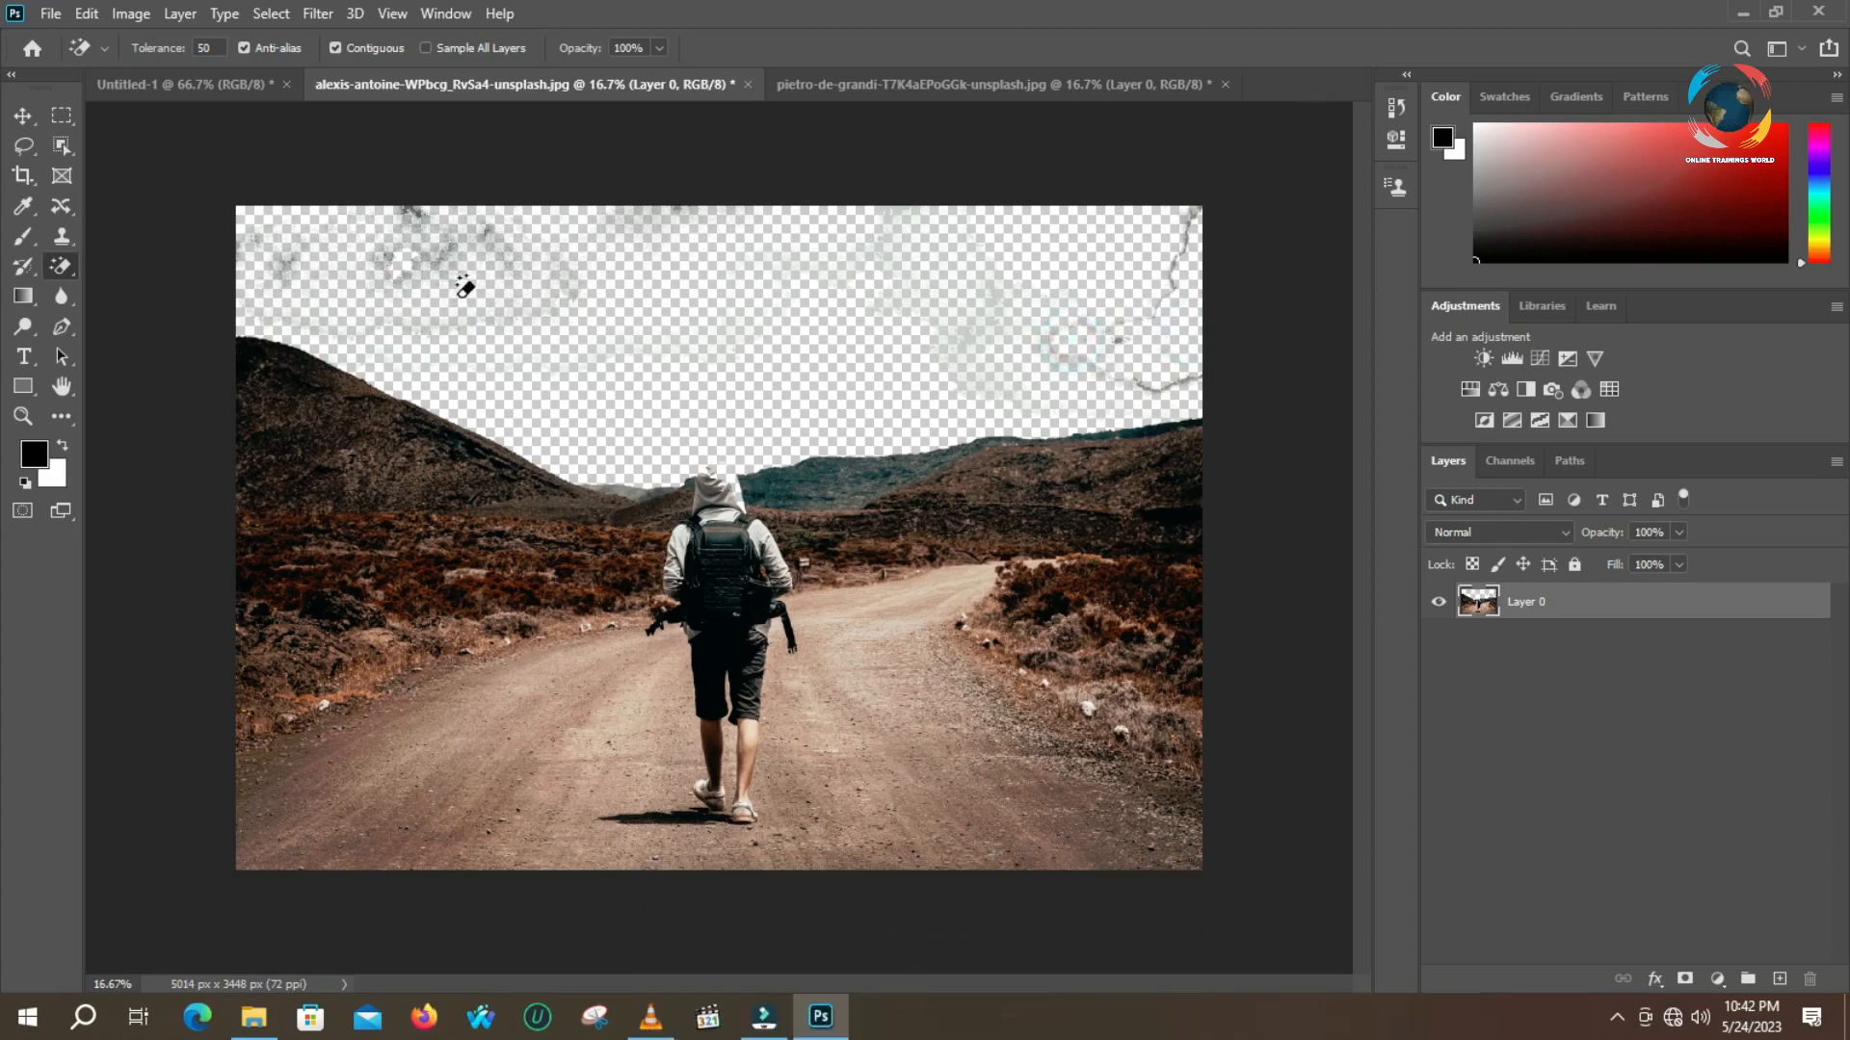
click(262, 237)
click(414, 259)
click(514, 251)
Add the lake photo to the hiker document again, beneath the hiker layer, with its mountains showing behind the hills
click(882, 72)
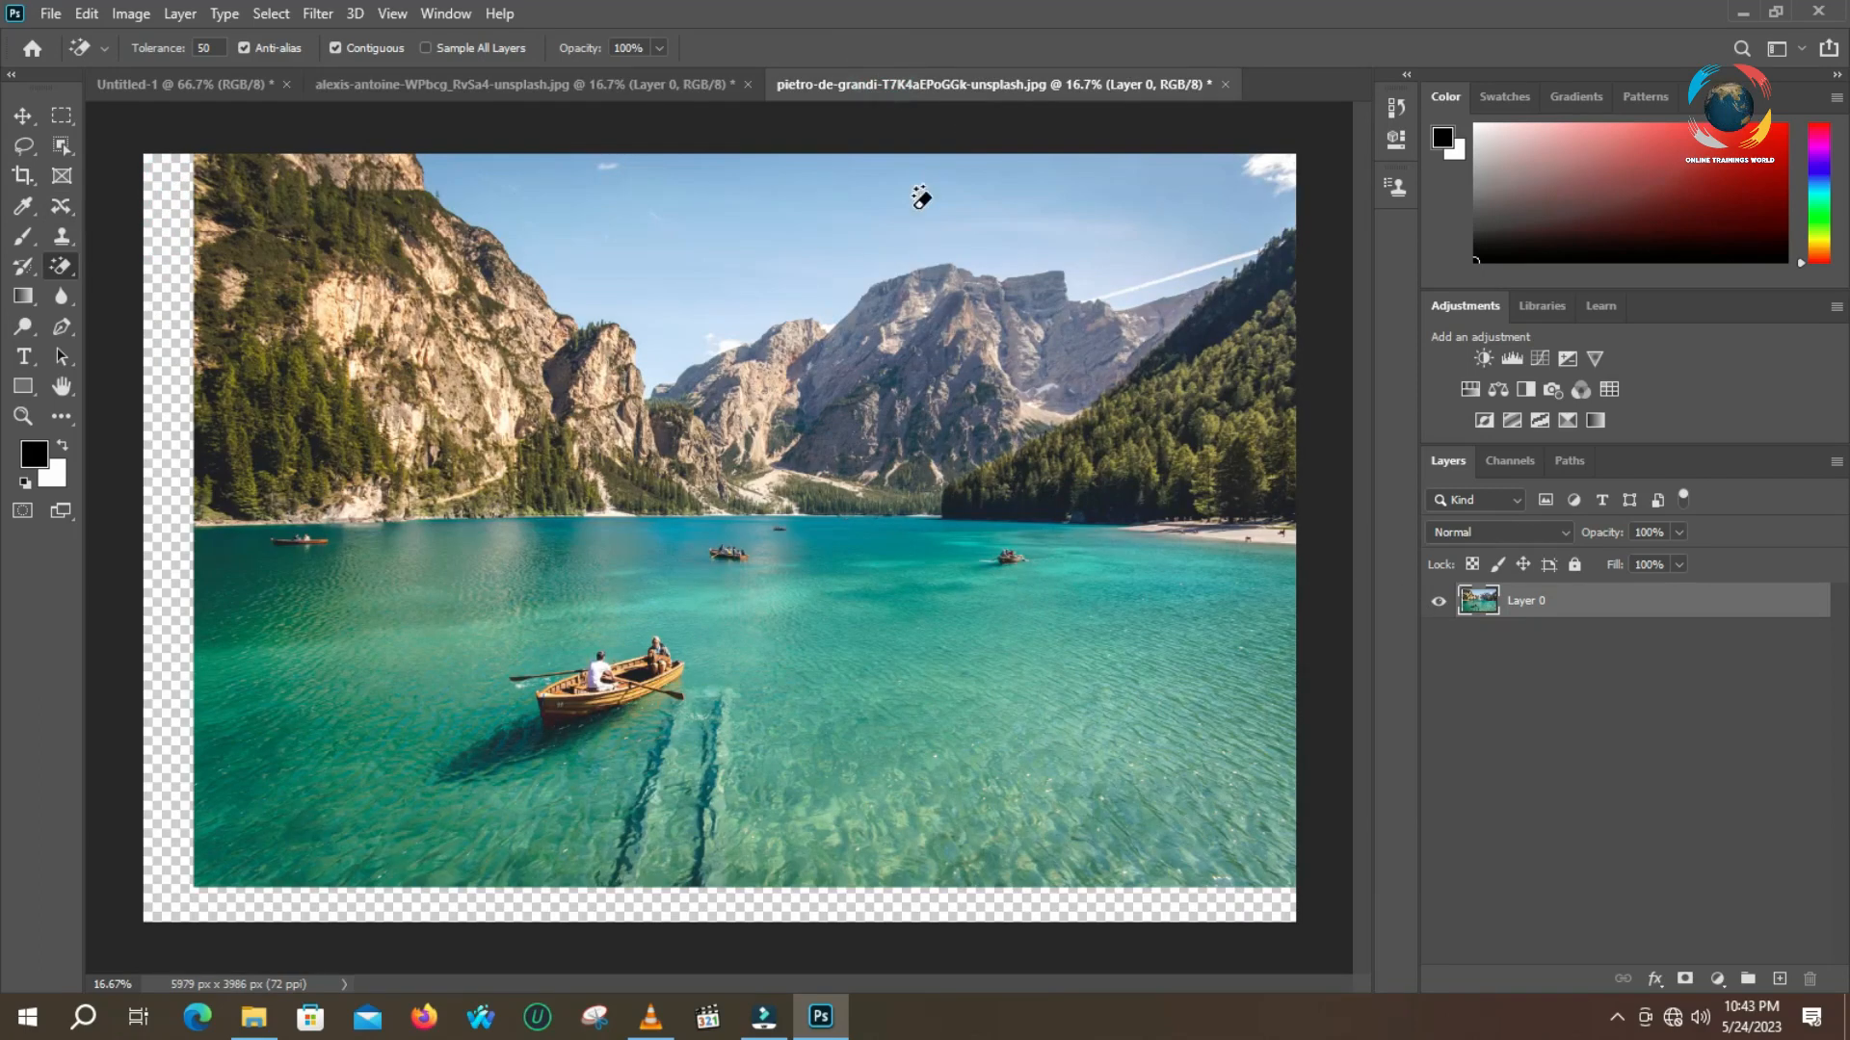
click(23, 115)
drag(713, 366, 1021, 563)
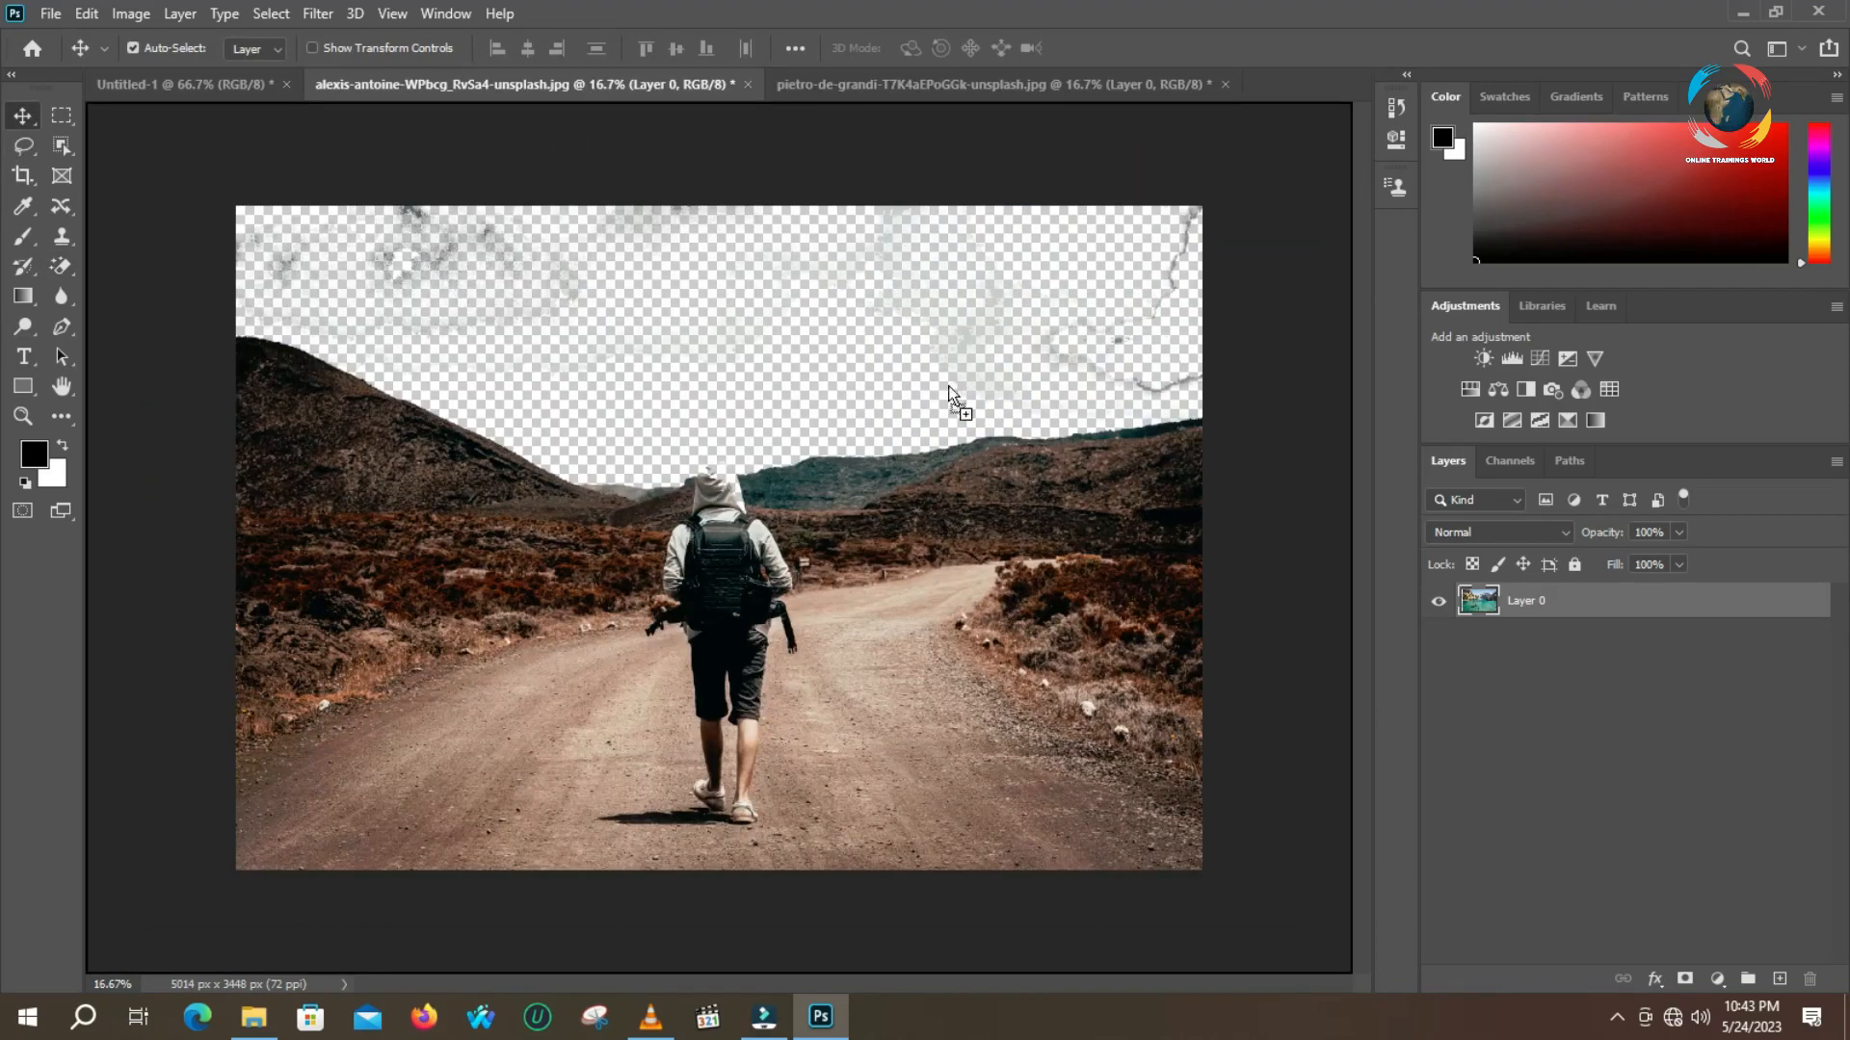
drag(948, 385, 1292, 508)
drag(1522, 600, 1522, 662)
drag(860, 445, 742, 613)
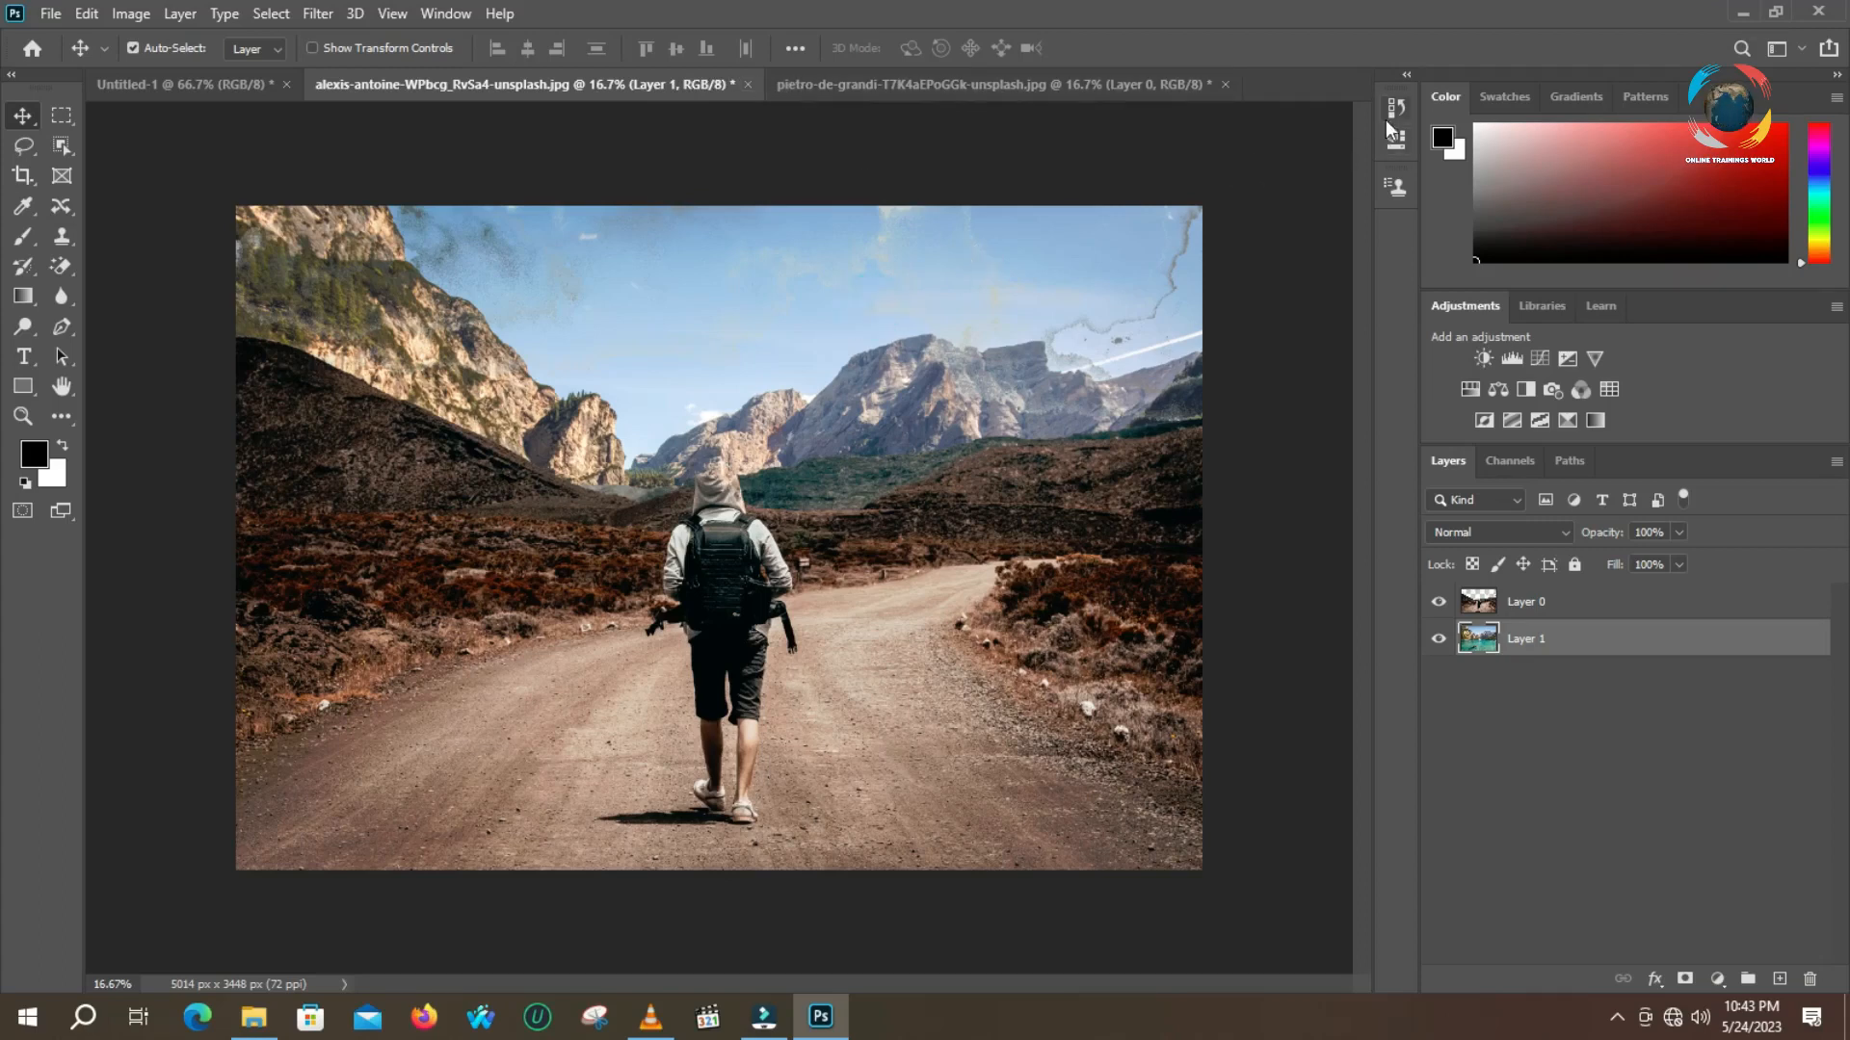
Revert the hiker photo to its original state and set the Magic Eraser tolerance to 32
key(F12)
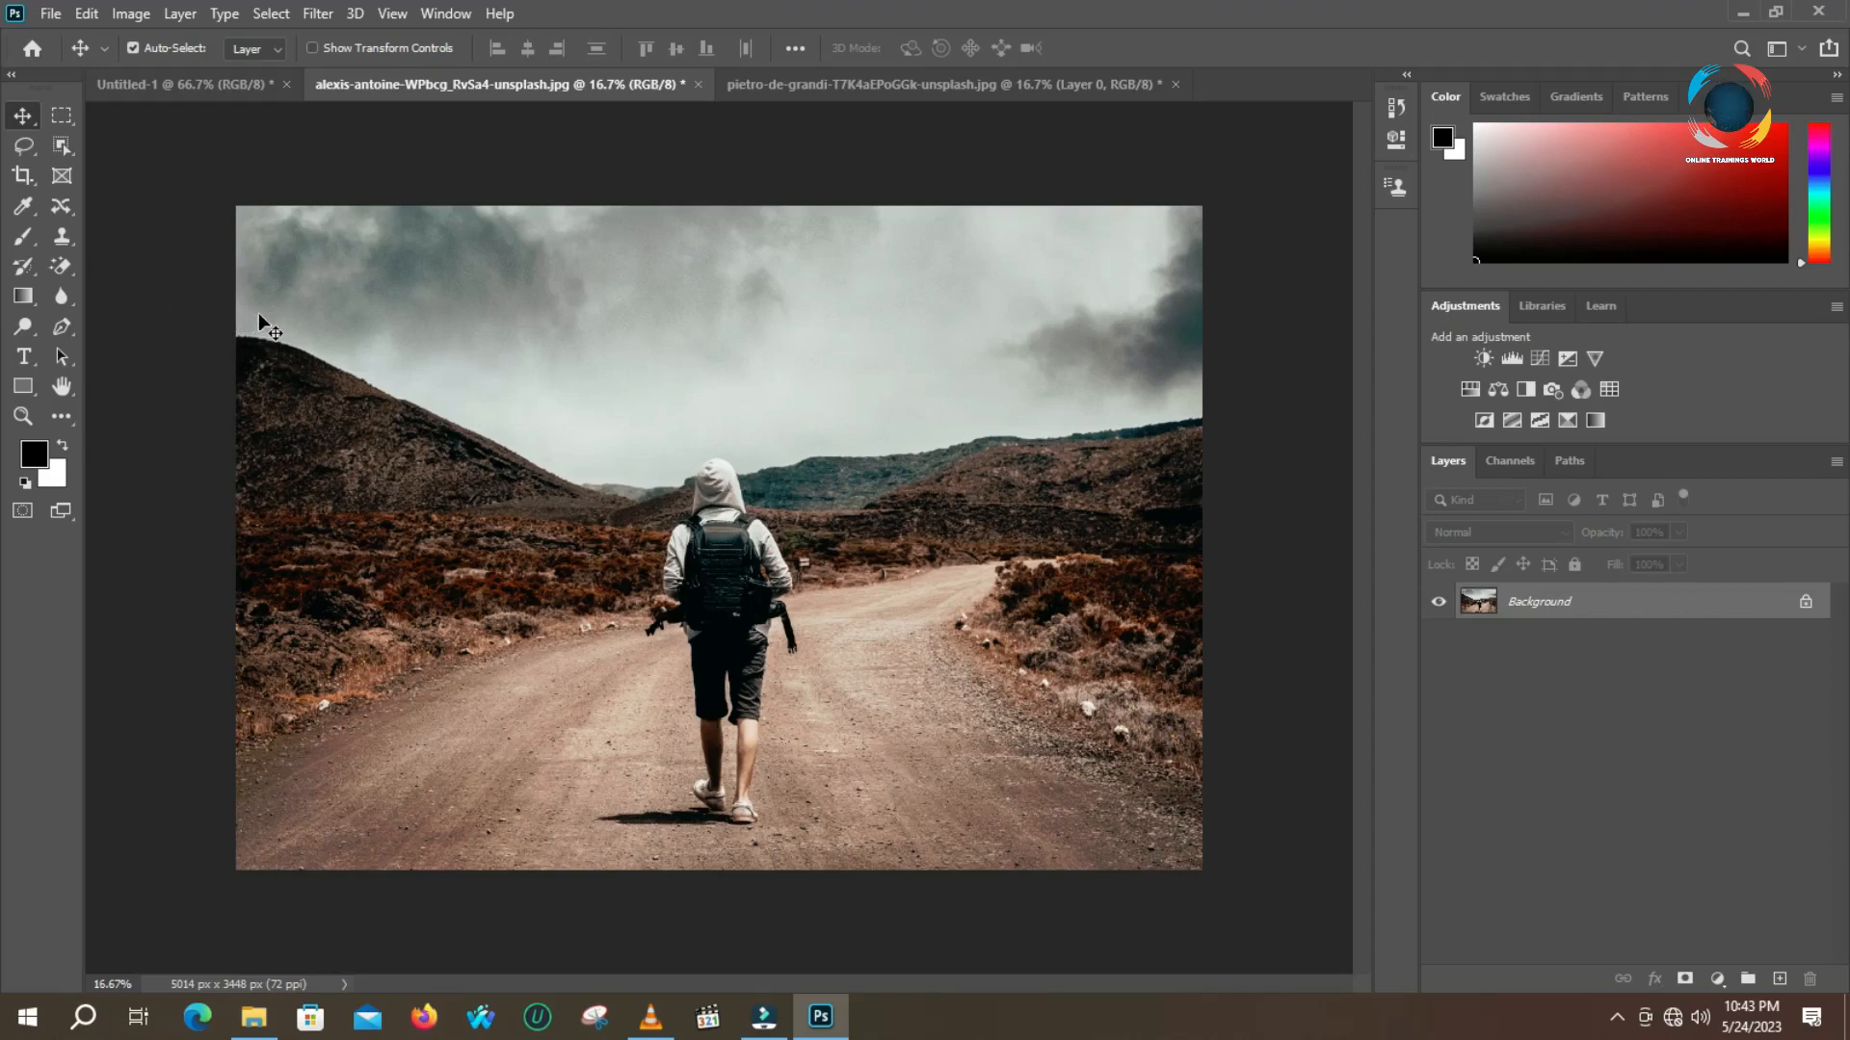
click(70, 267)
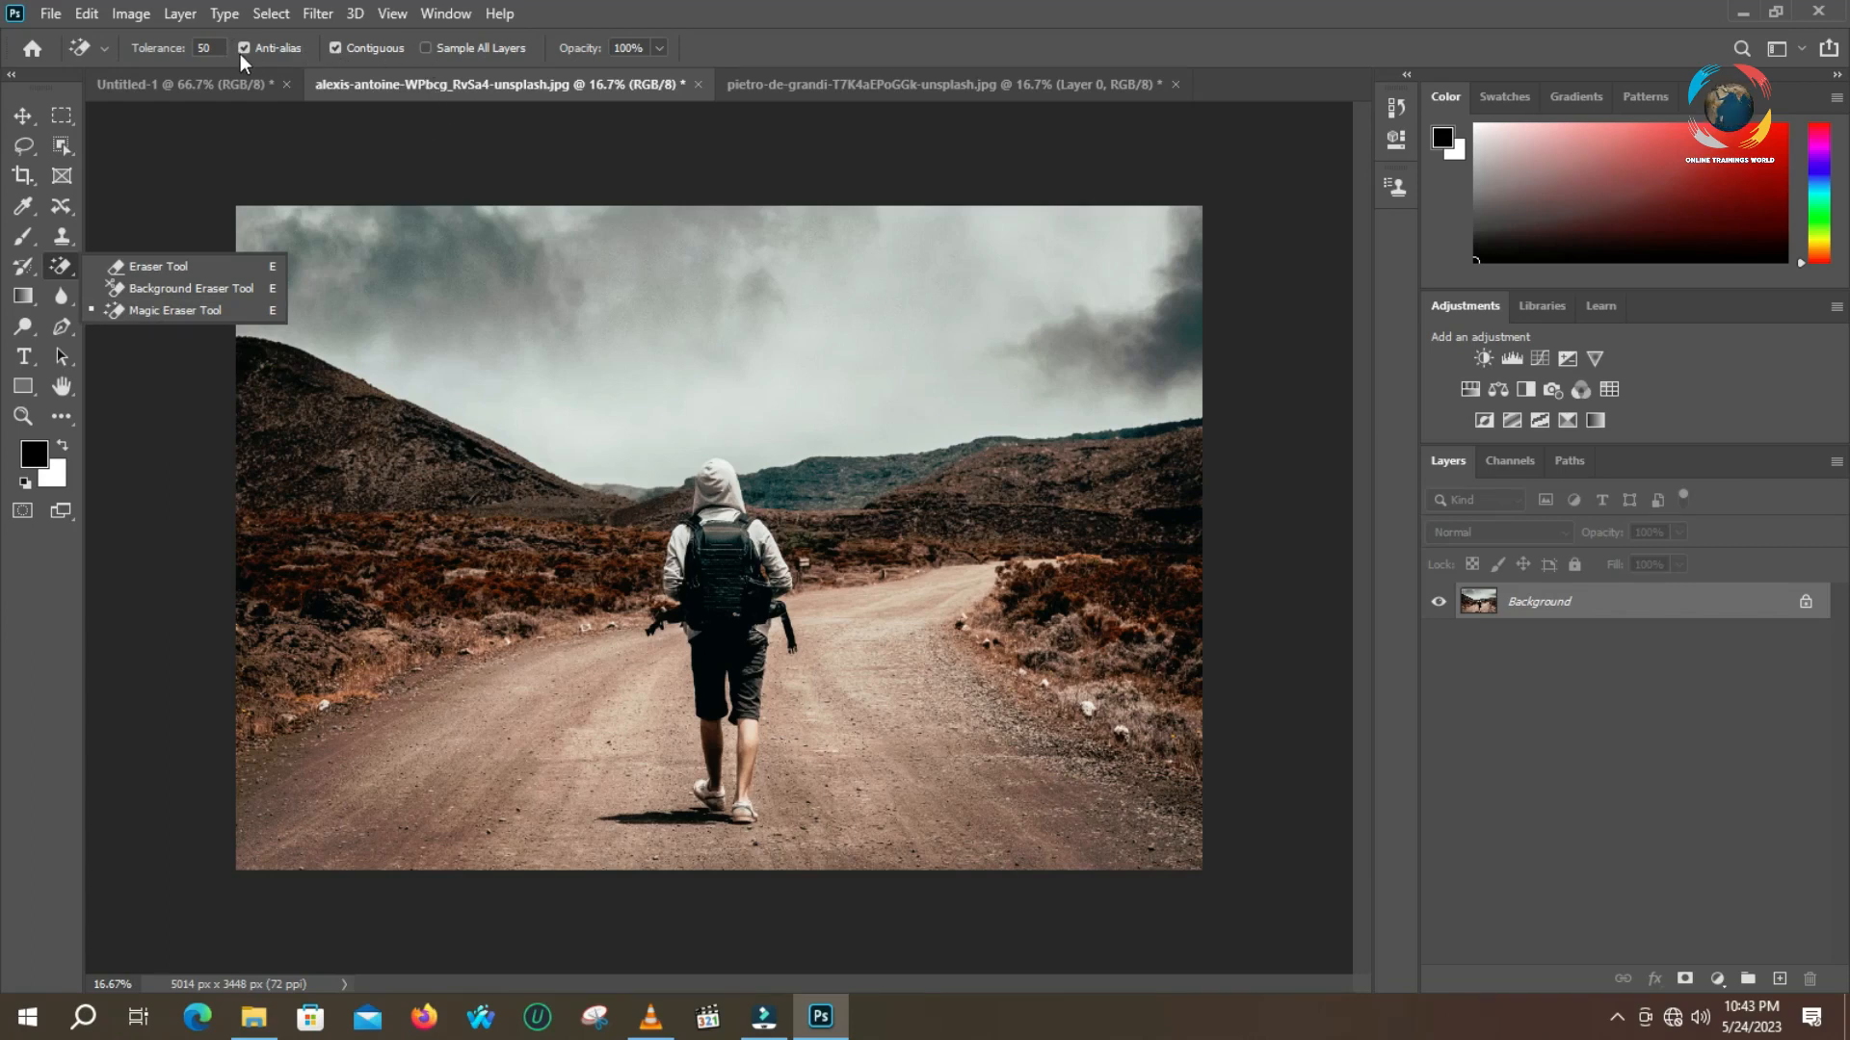
click(205, 48)
text(32)
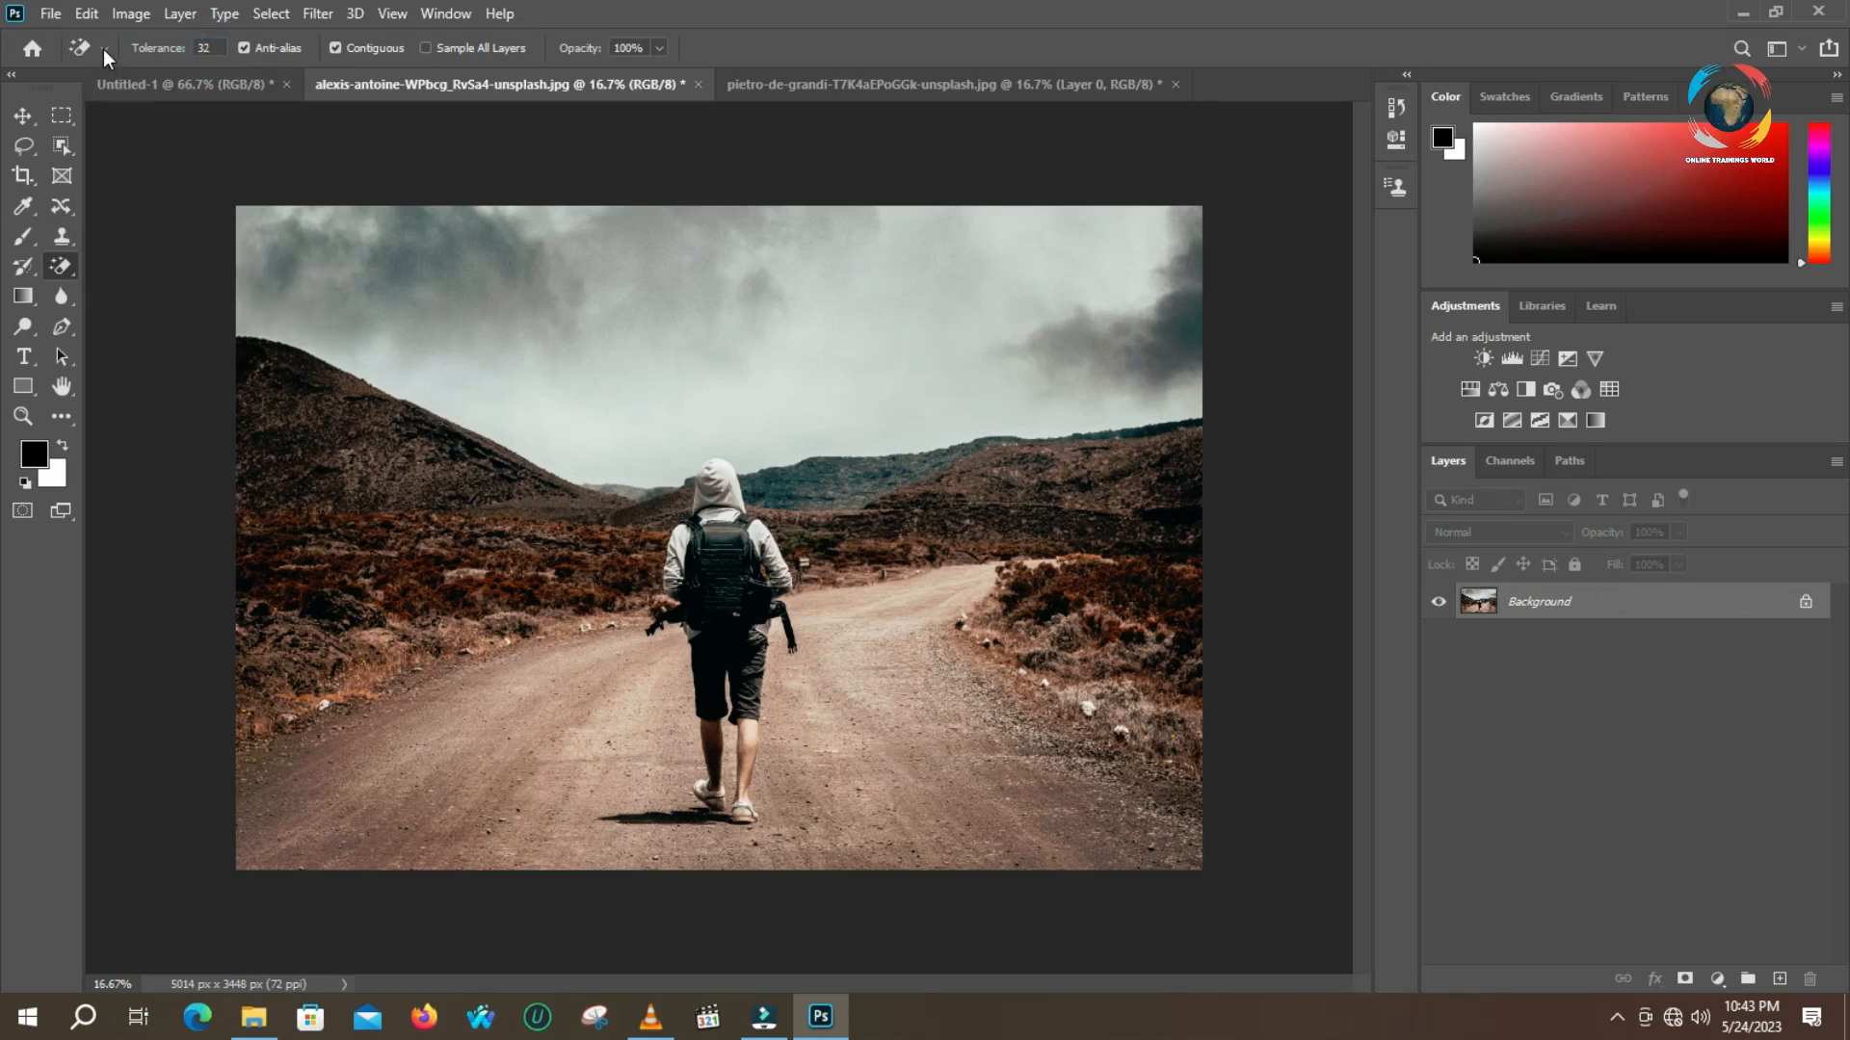